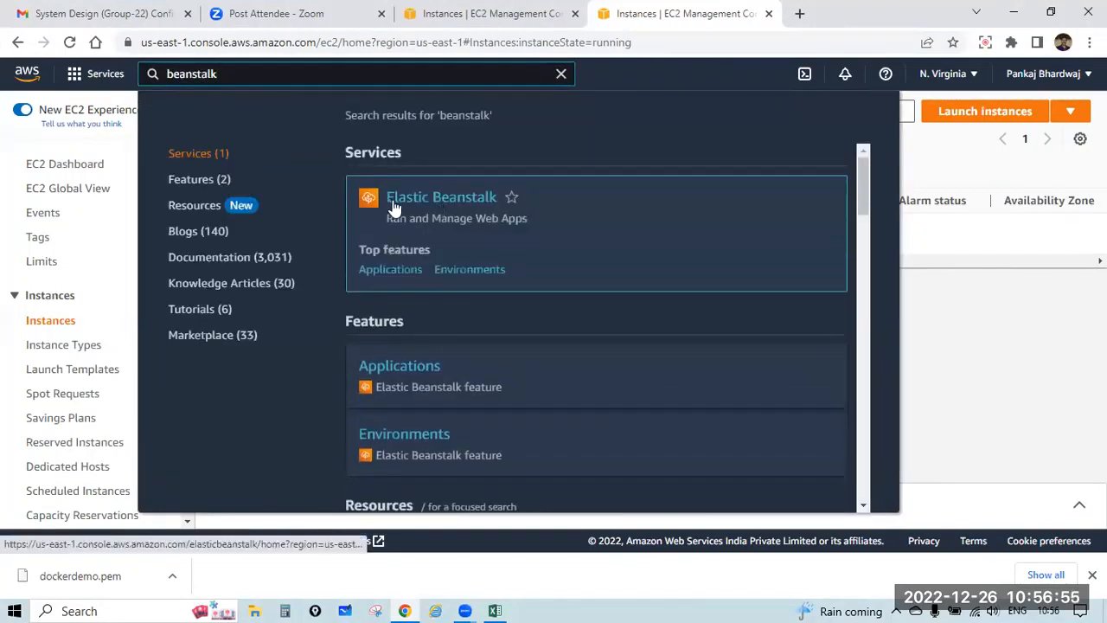
- Open the Elastic Beanstalk service and read the "How it works" section of its overview page
left_click(457, 207)
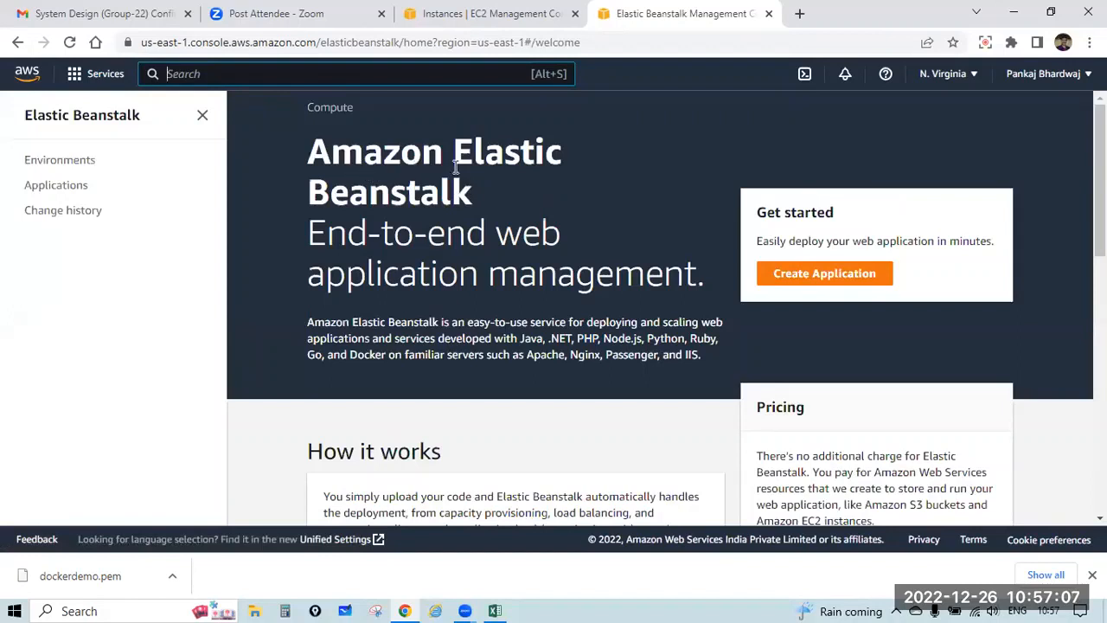
scroll(509, 188, "down", 1)
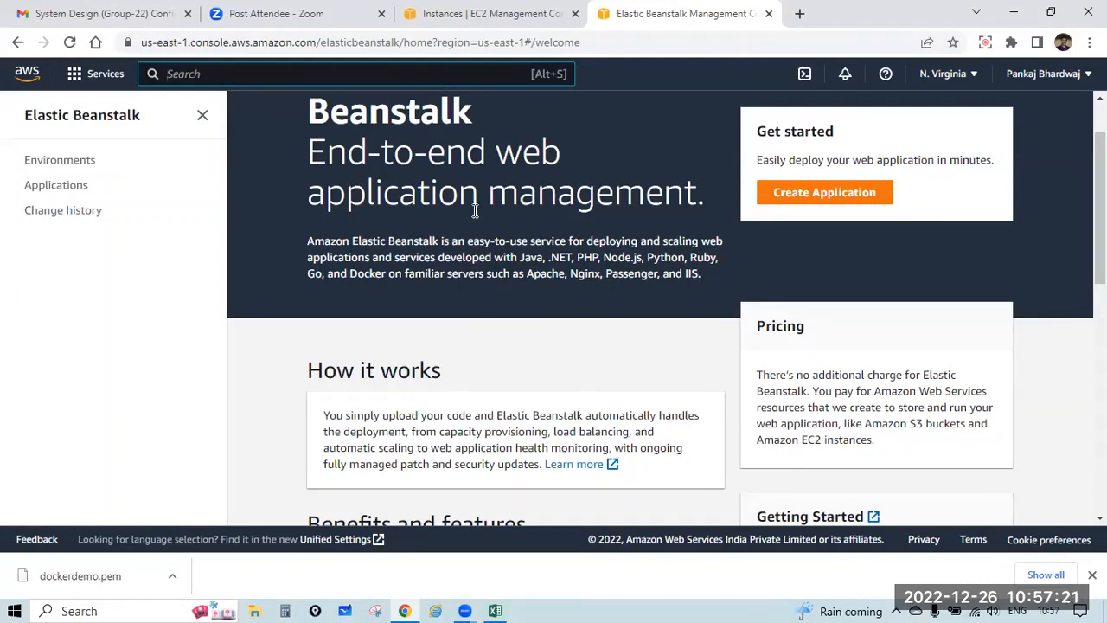
scroll(545, 251, "down", 2)
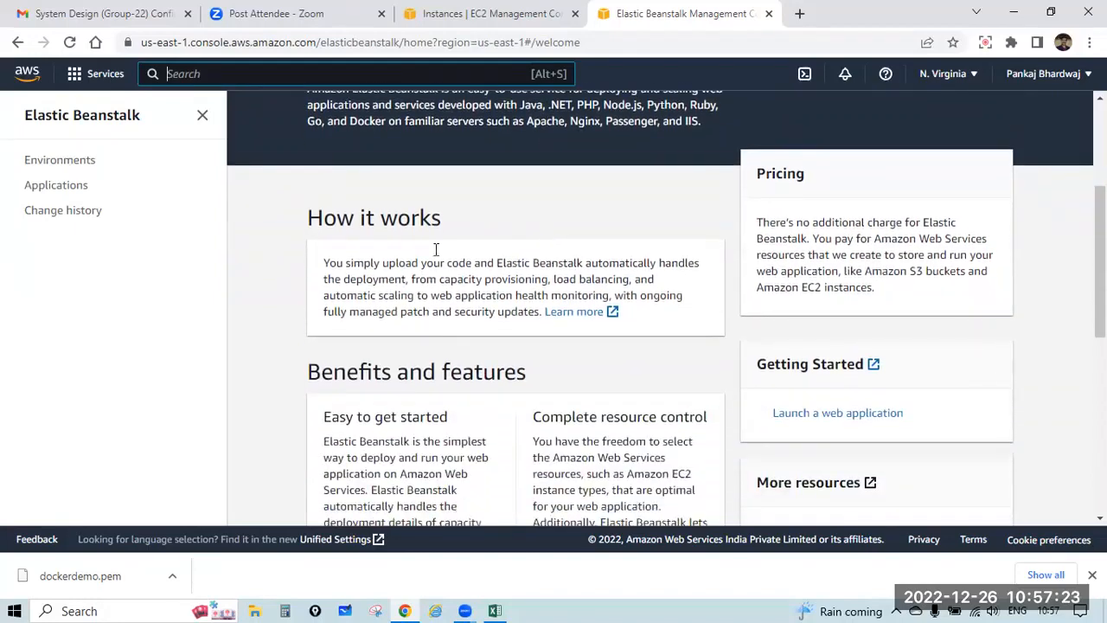
mouse_move(325, 252)
left_mouse_down()
mouse_move(583, 252)
mouse_move(658, 269)
mouse_move(419, 271)
mouse_move(541, 270)
mouse_move(640, 510)
mouse_move(638, 269)
mouse_move(519, 270)
mouse_move(474, 285)
mouse_move(615, 286)
left_mouse_up()
left_click(509, 253)
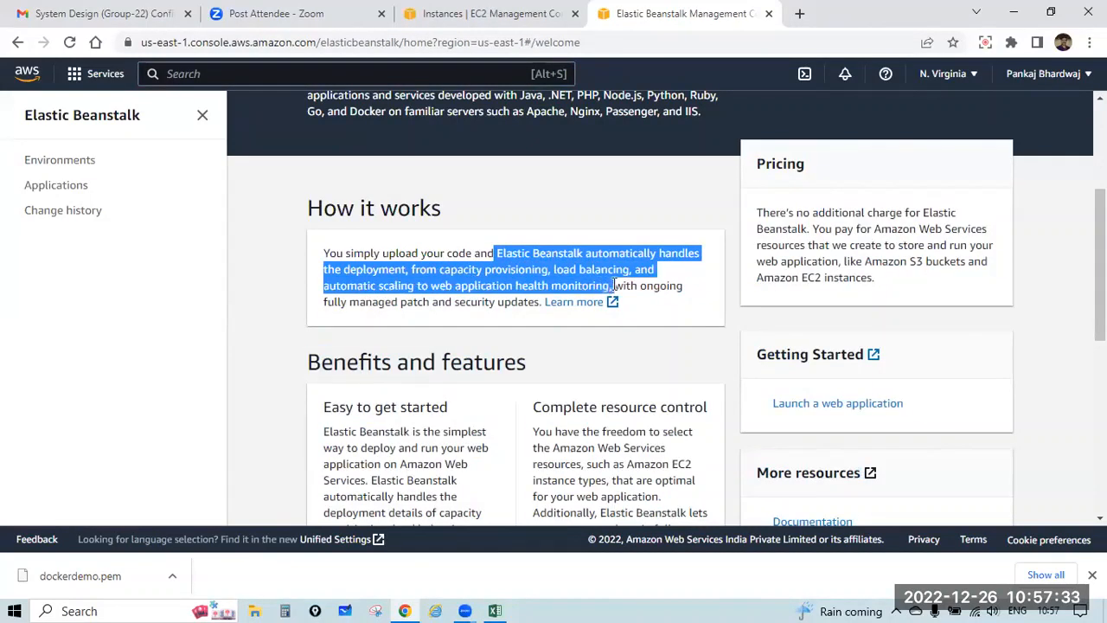
left_click_drag(538, 302, 510, 303)
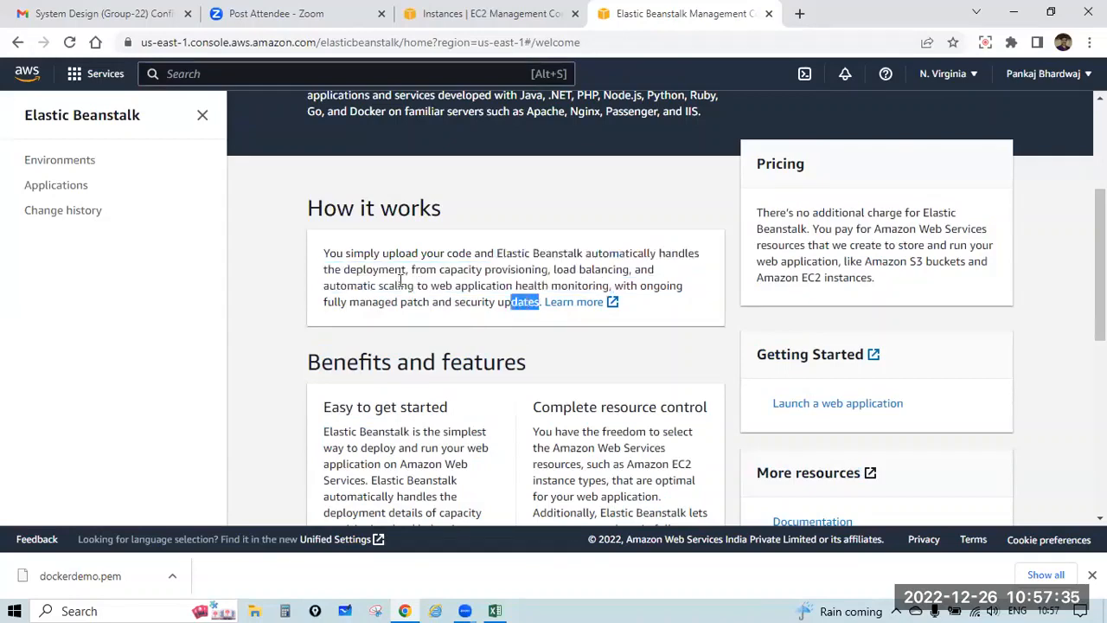
left_click_drag(401, 279, 321, 257)
left_click(424, 305)
scroll(426, 303, "down", 1)
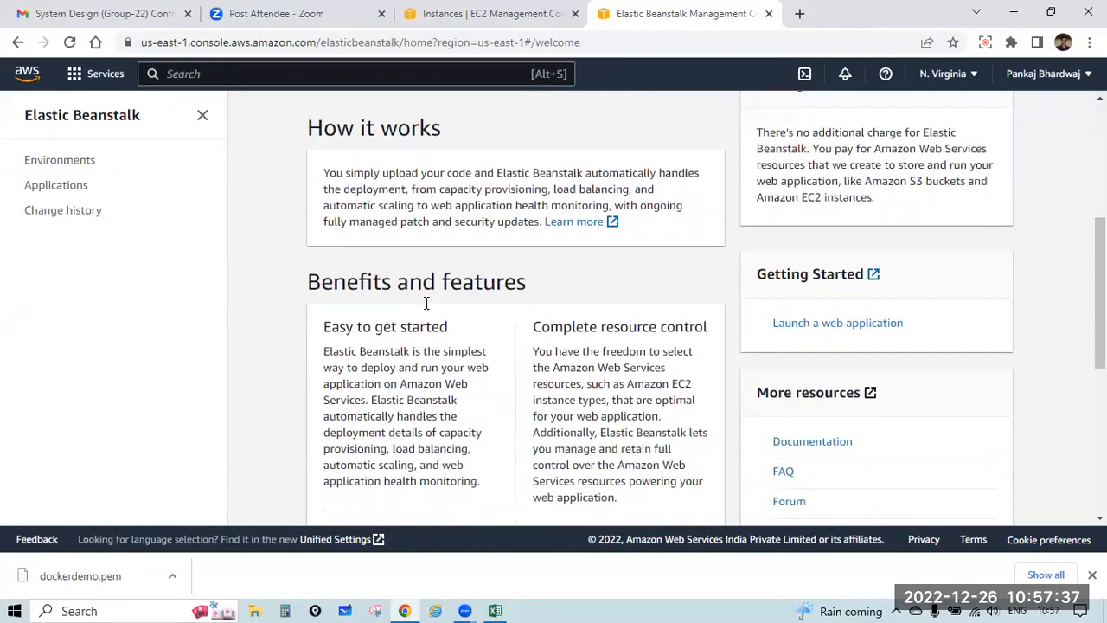
- Examine the "Benefits and features" section, including ease of use, full management, resource control and health monitoring
scroll(426, 303, "down", 1)
scroll(344, 196, "down", 1)
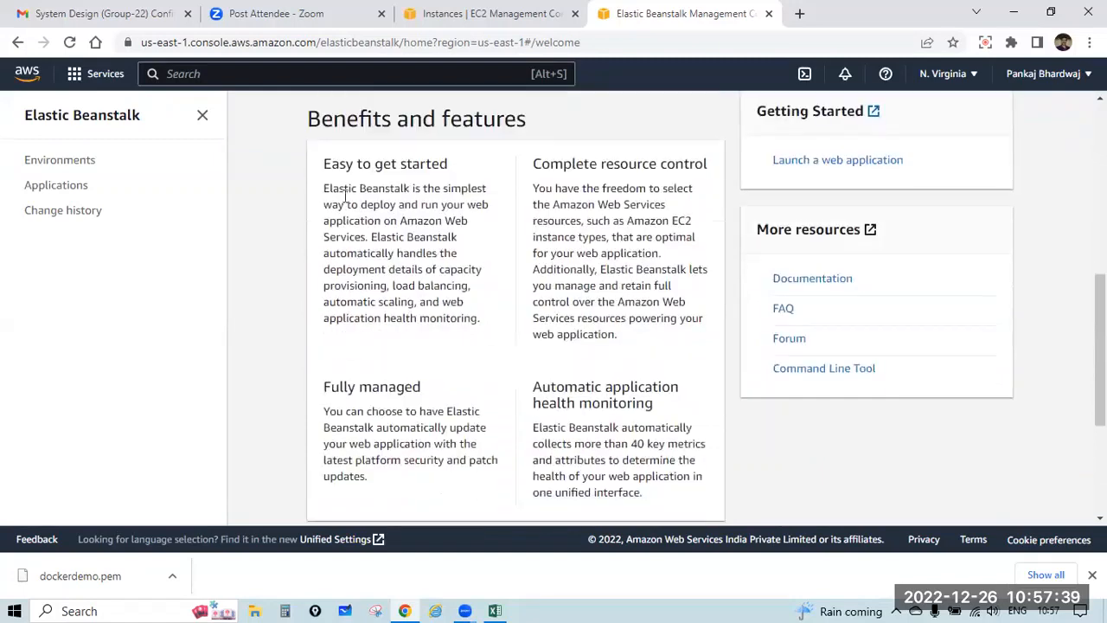
left_click_drag(321, 170, 459, 172)
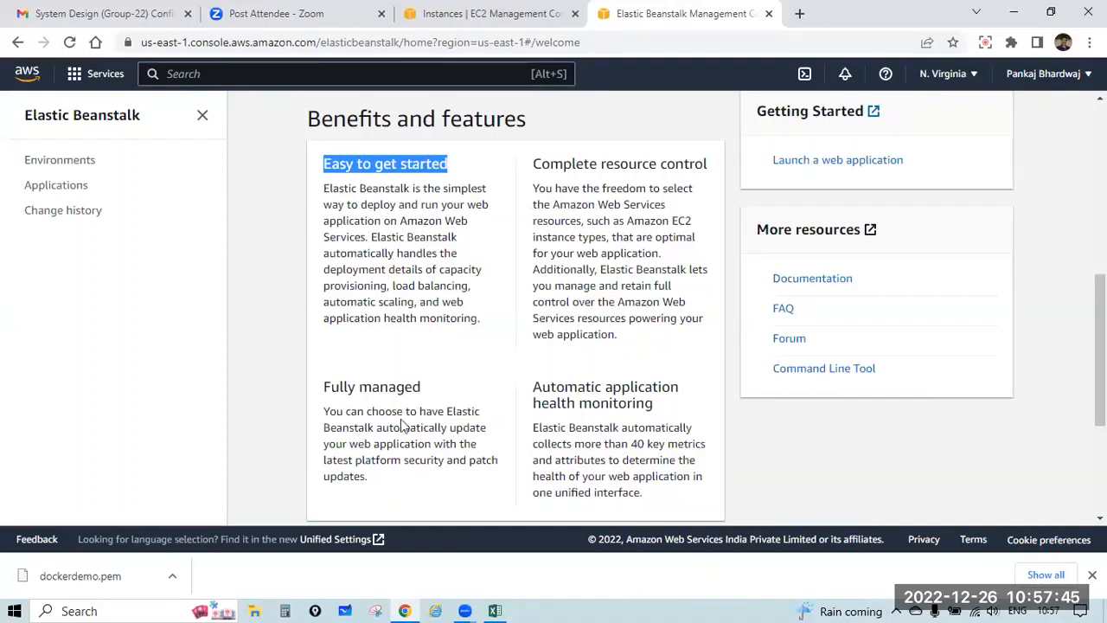
left_click(392, 383)
left_click_drag(392, 383, 323, 386)
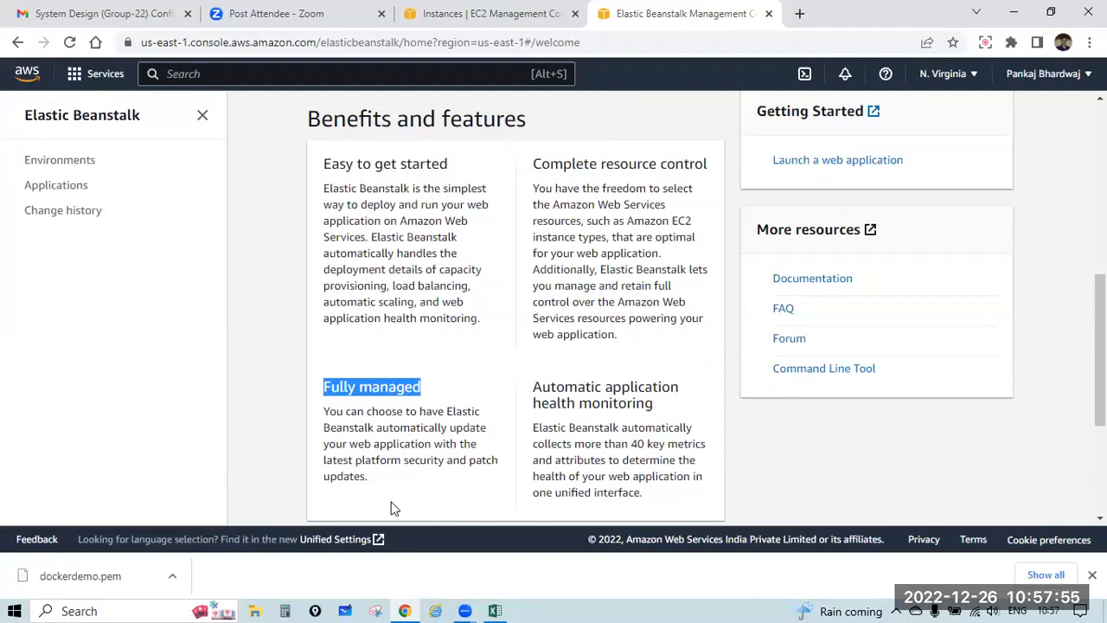
left_click_drag(533, 164, 683, 165)
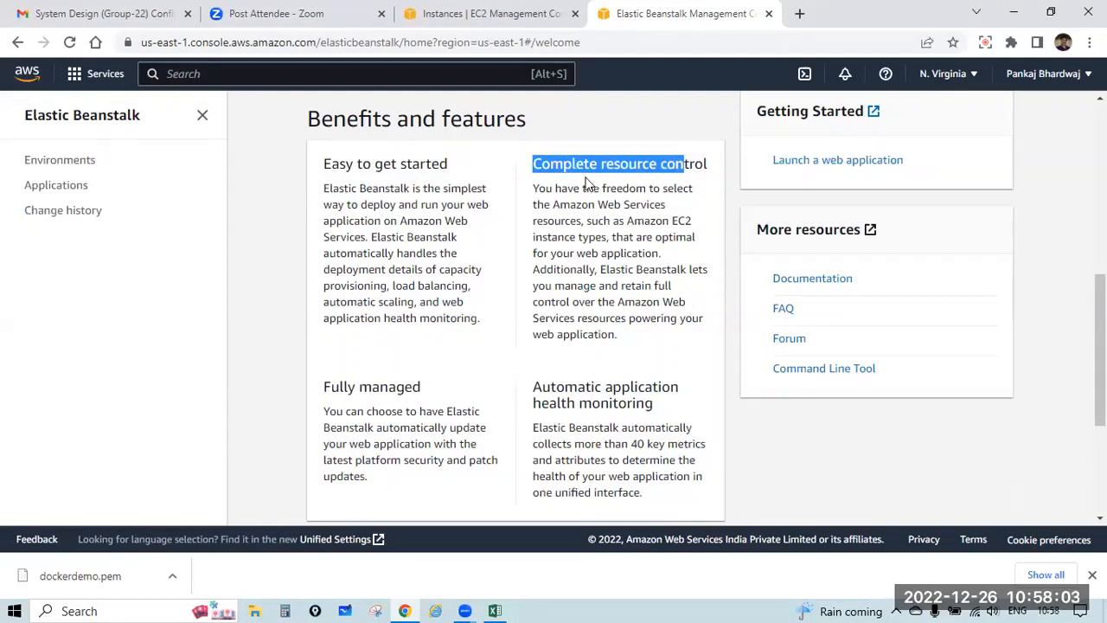
scroll(586, 182, "down", 1)
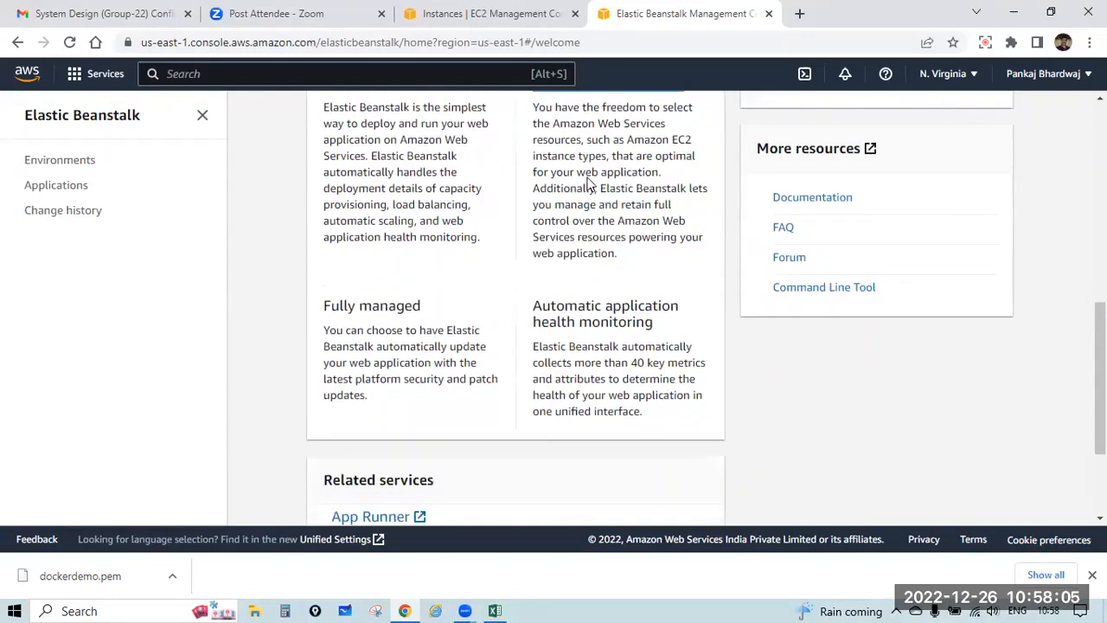
scroll(605, 305, "down", 1)
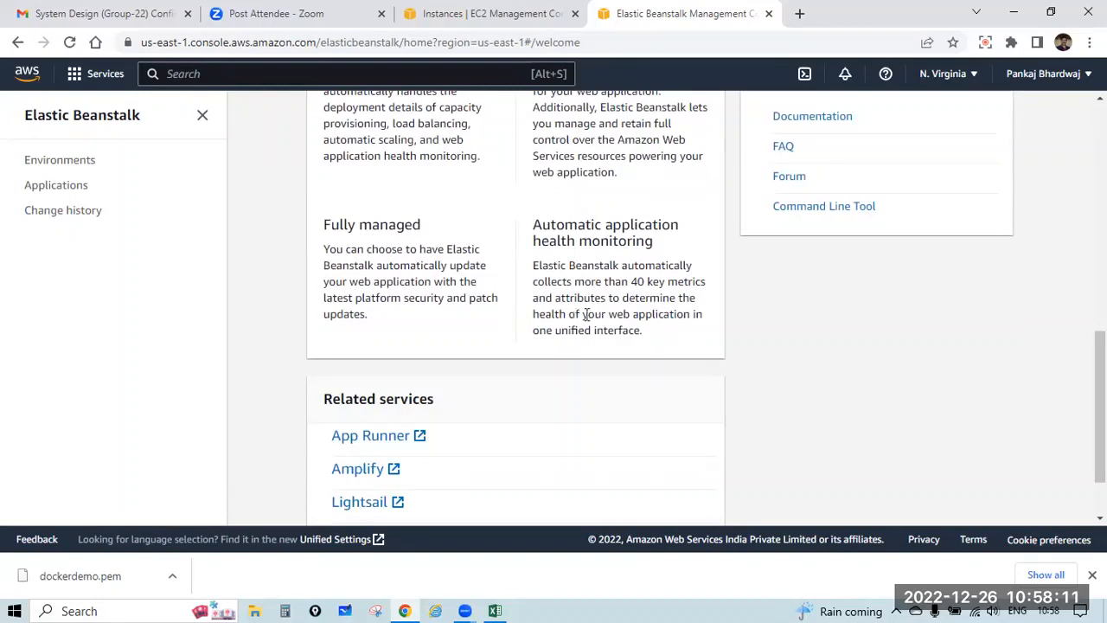
scroll(685, 299, "down", 1)
- Start creating a new web application and enter demo as the application name
scroll(685, 300, "up", 10)
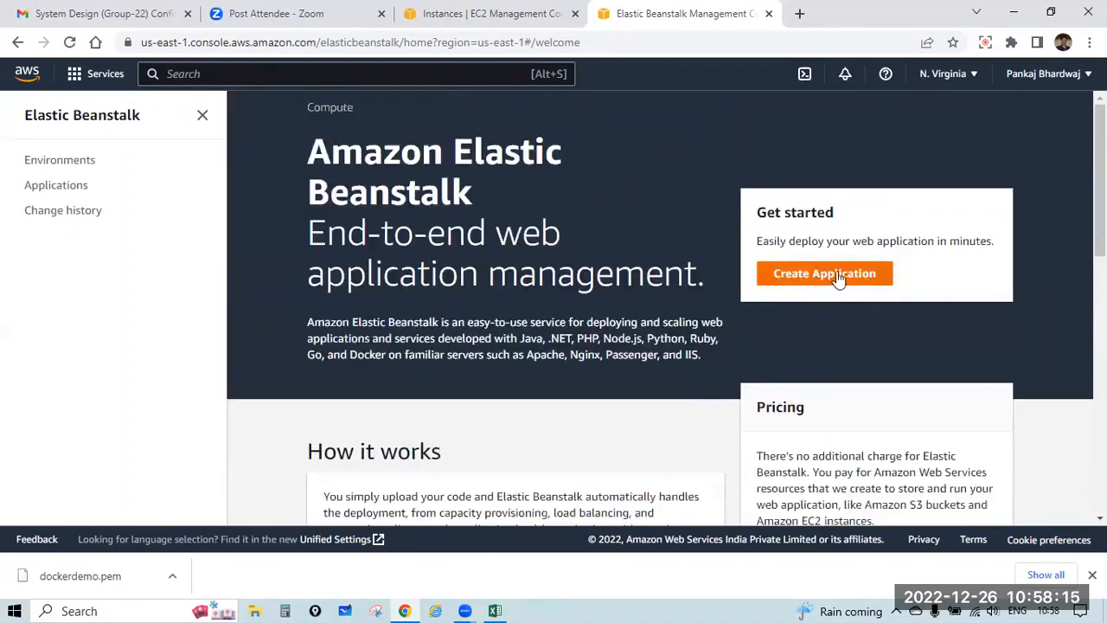
left_click(836, 277)
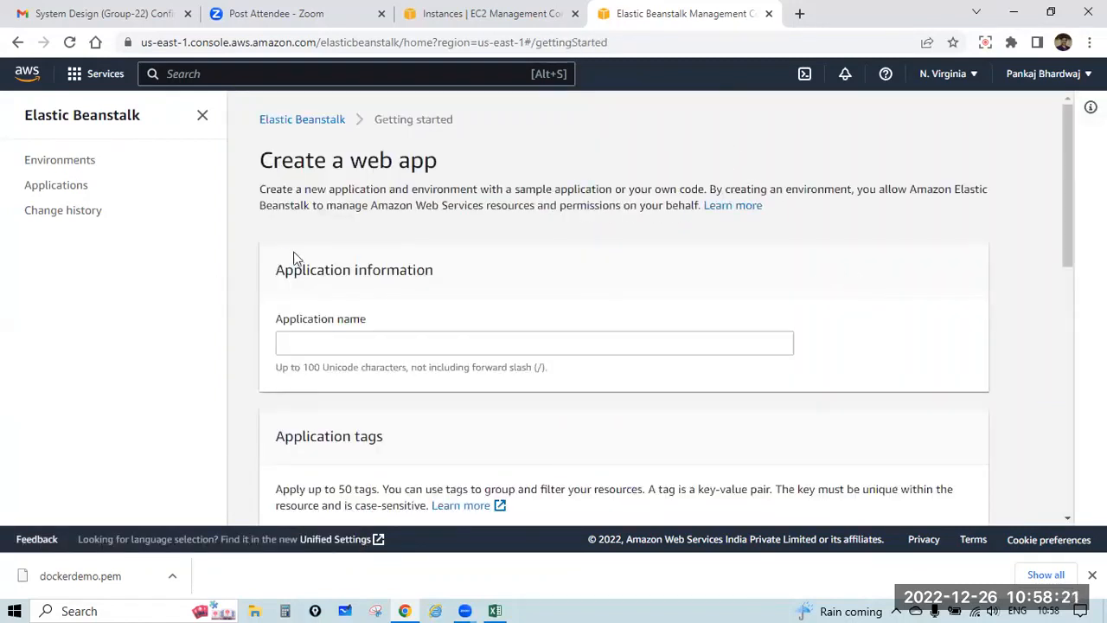
scroll(510, 199, "down", 8)
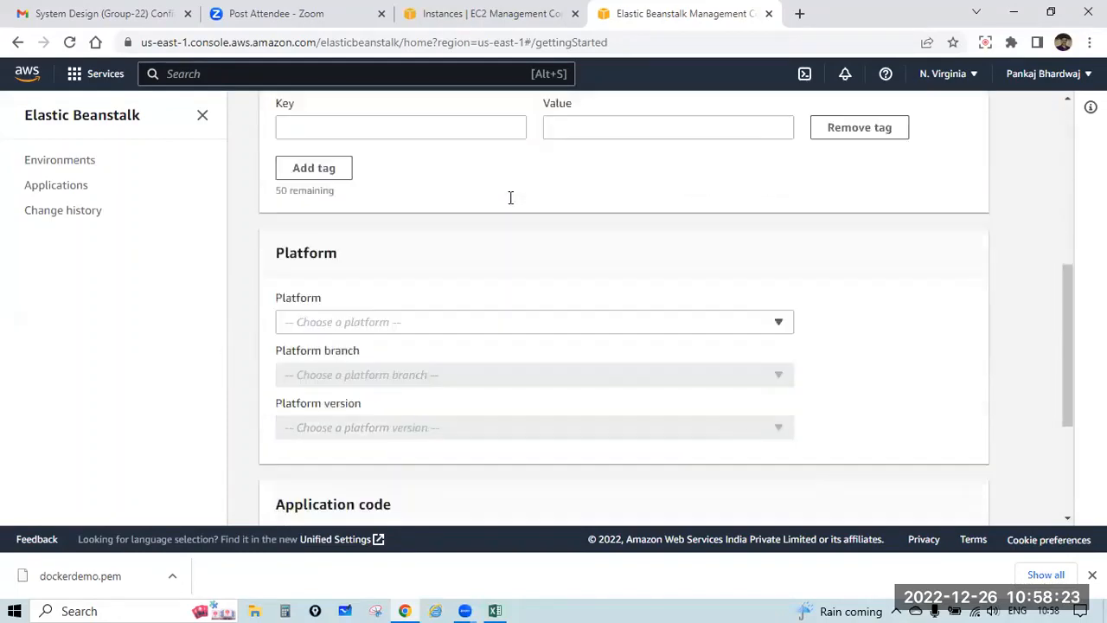
scroll(510, 204, "up", 8)
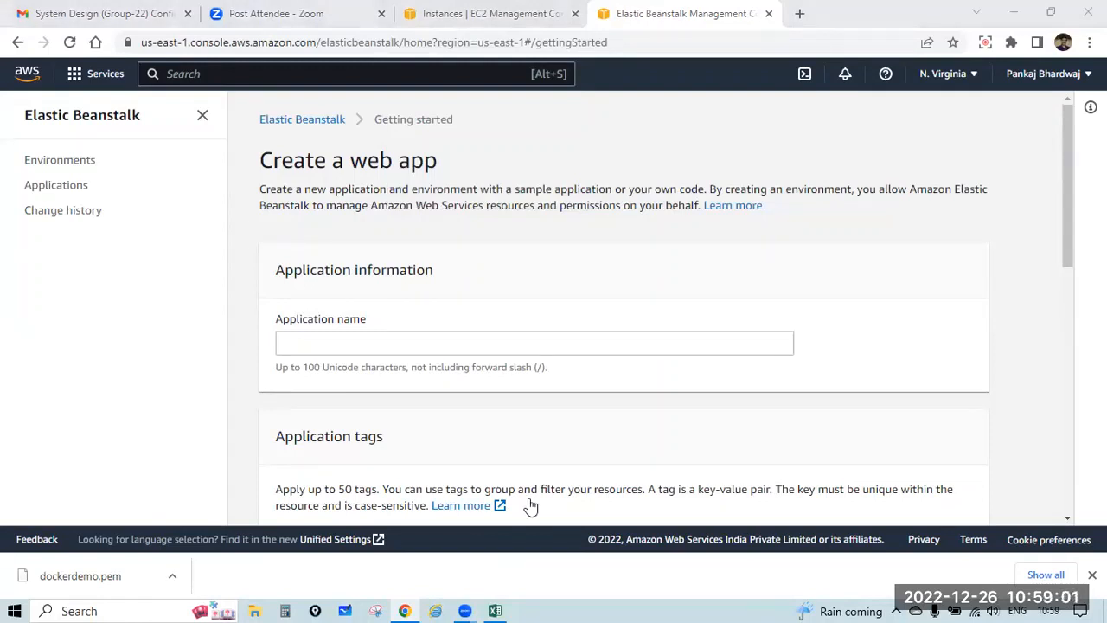
left_click(538, 344)
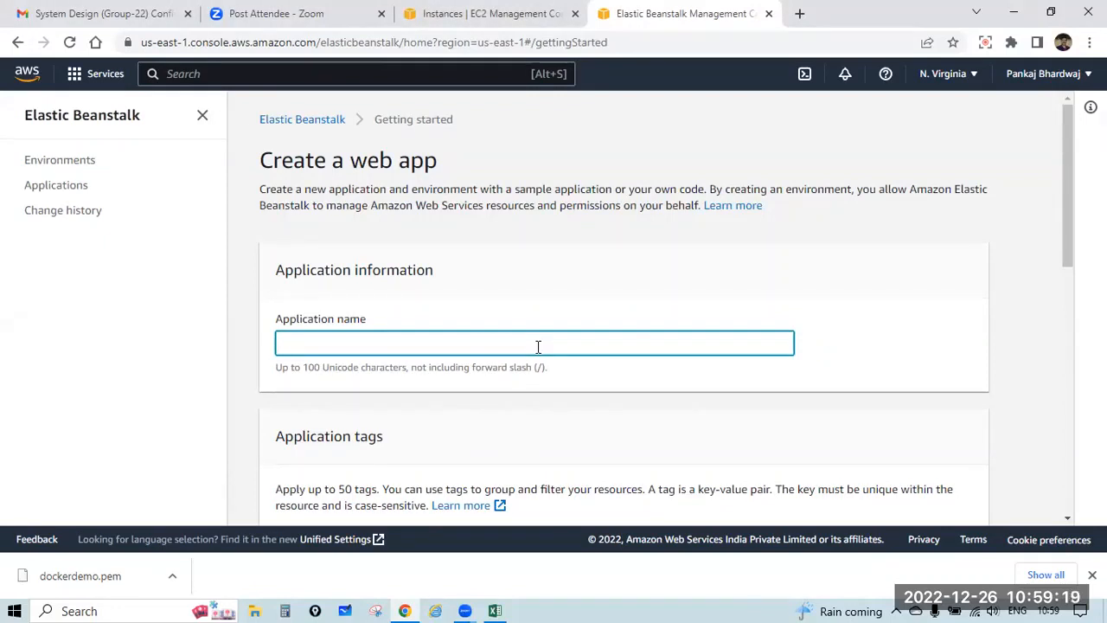
type("emo")
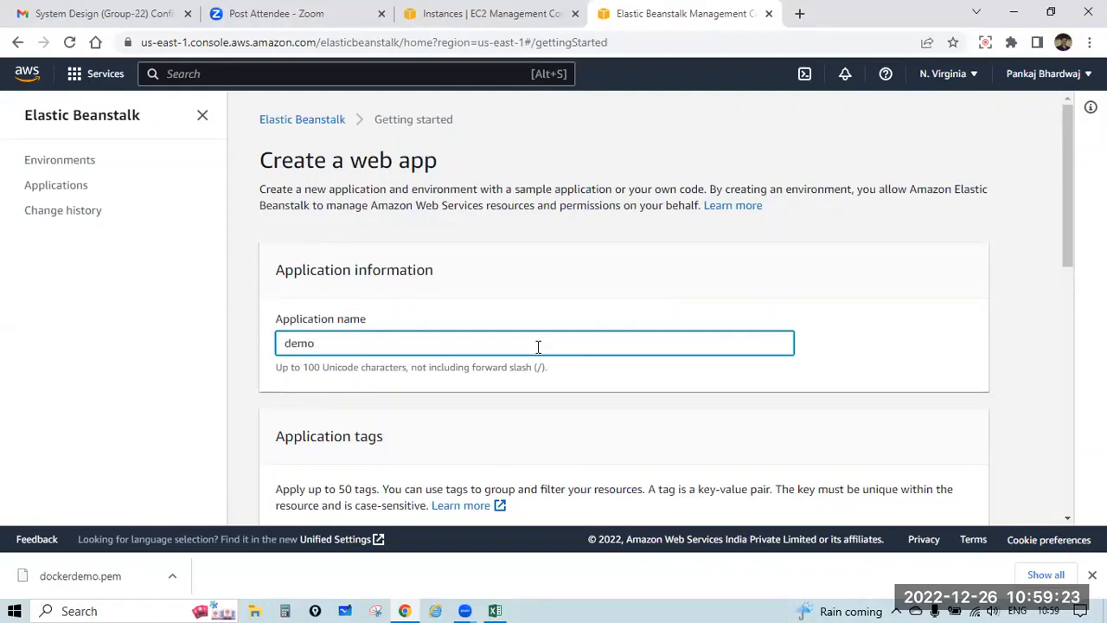
- Leave the application tags empty and choose .NET Core on Linux as the platform
scroll(538, 346, "down", 2)
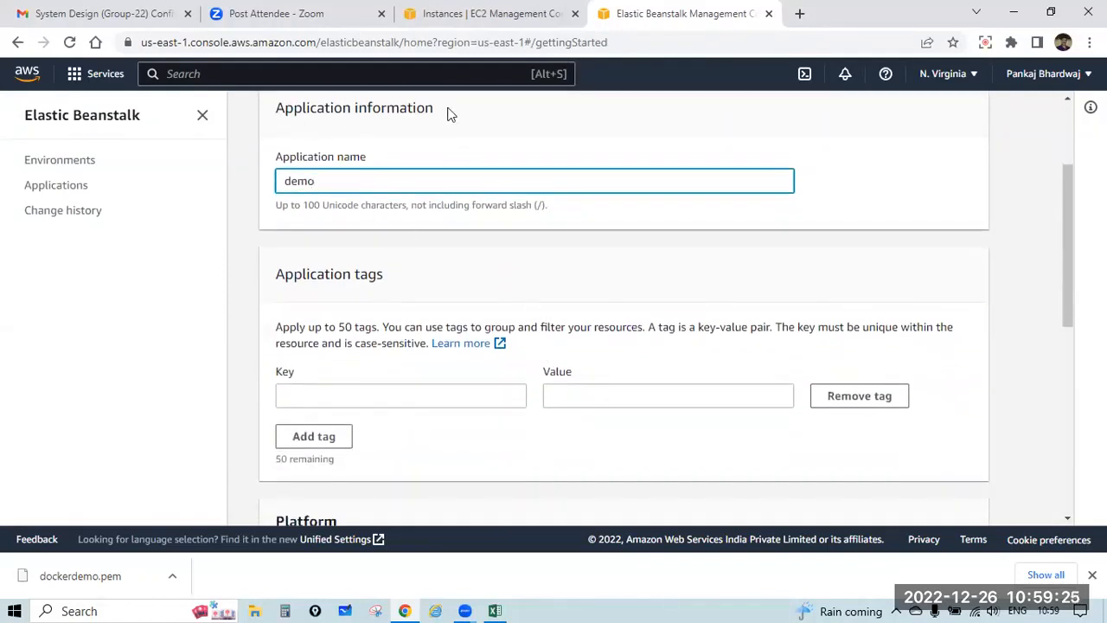
scroll(420, 213, "down", 1)
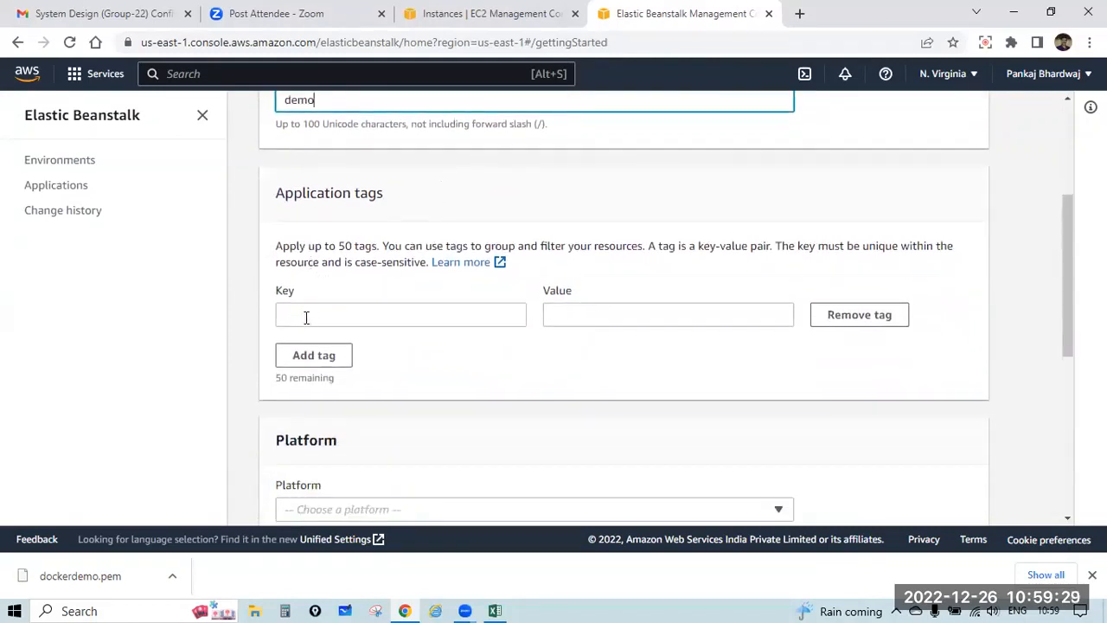
scroll(455, 284, "down", 2)
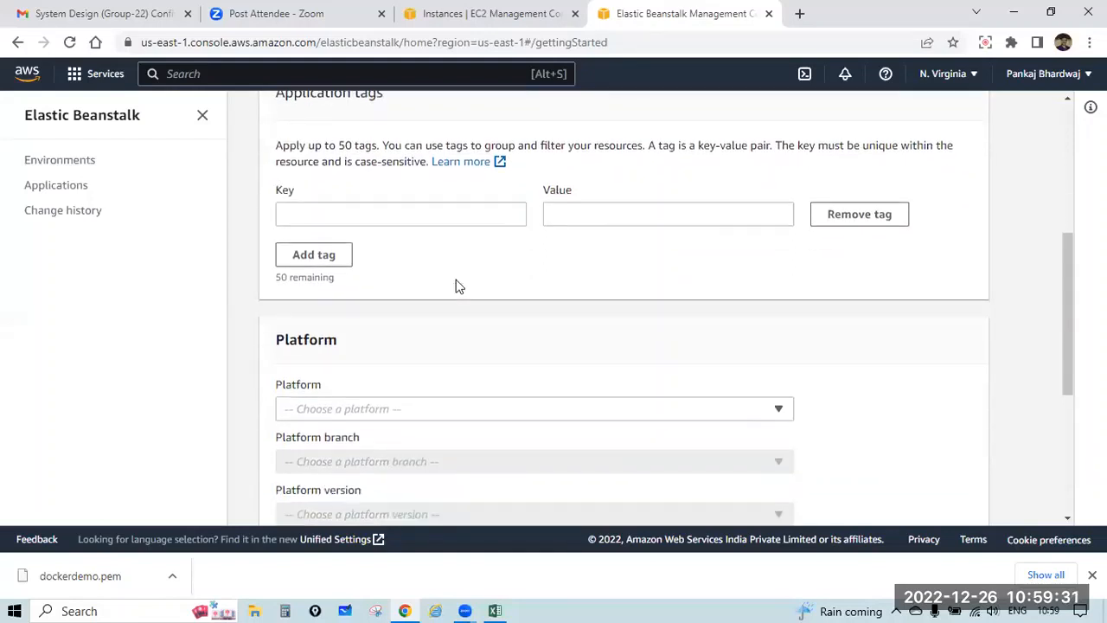
left_click_drag(276, 278, 361, 289)
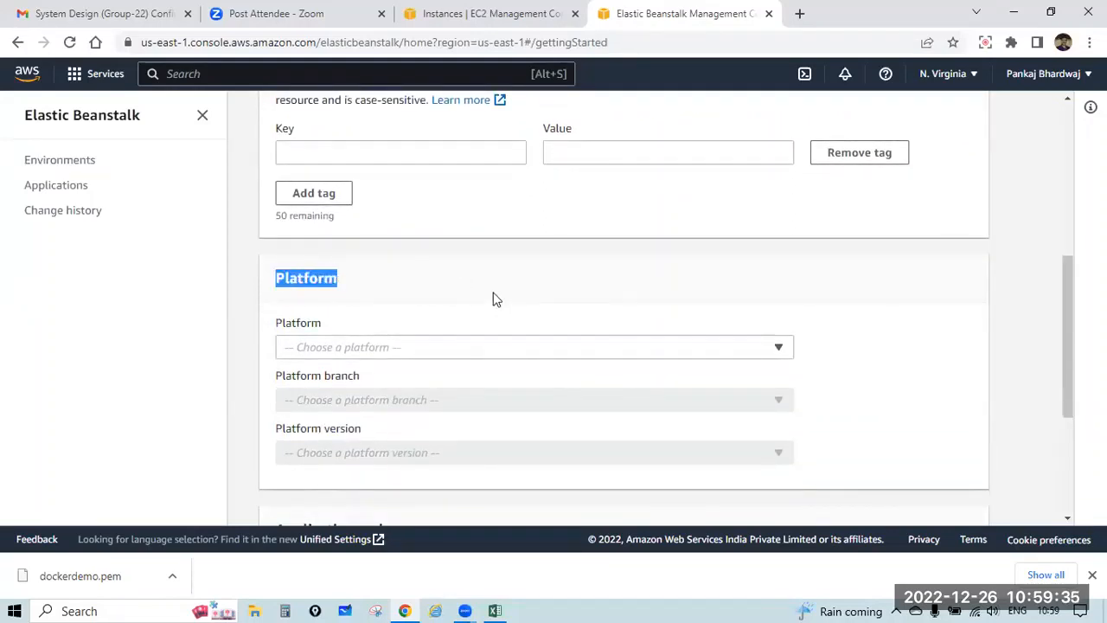
scroll(493, 298, "down", 1)
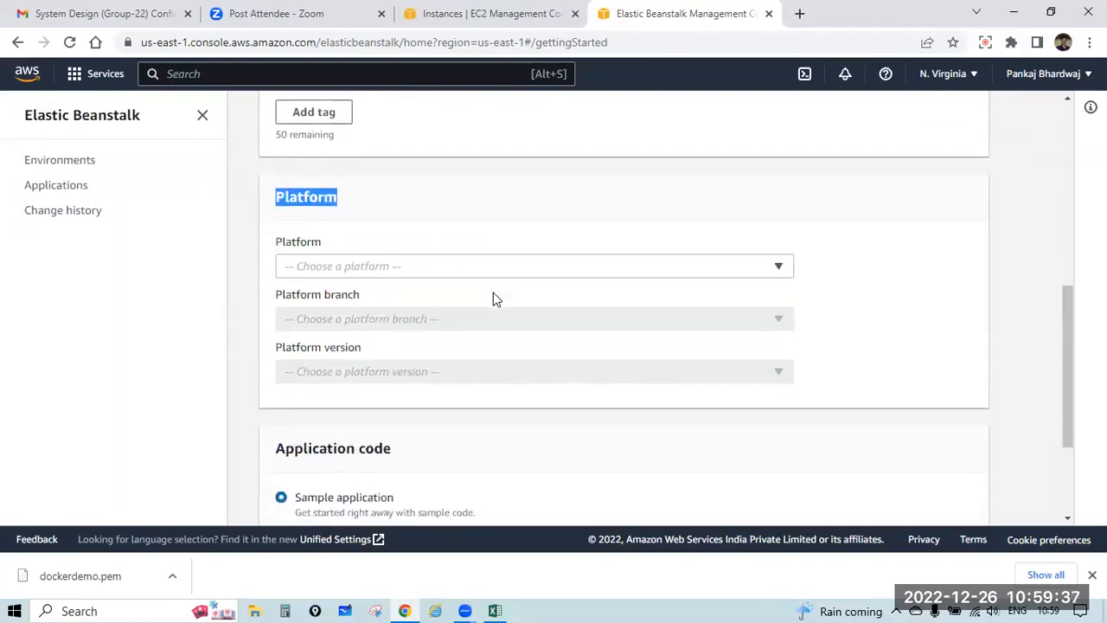
left_click(345, 273)
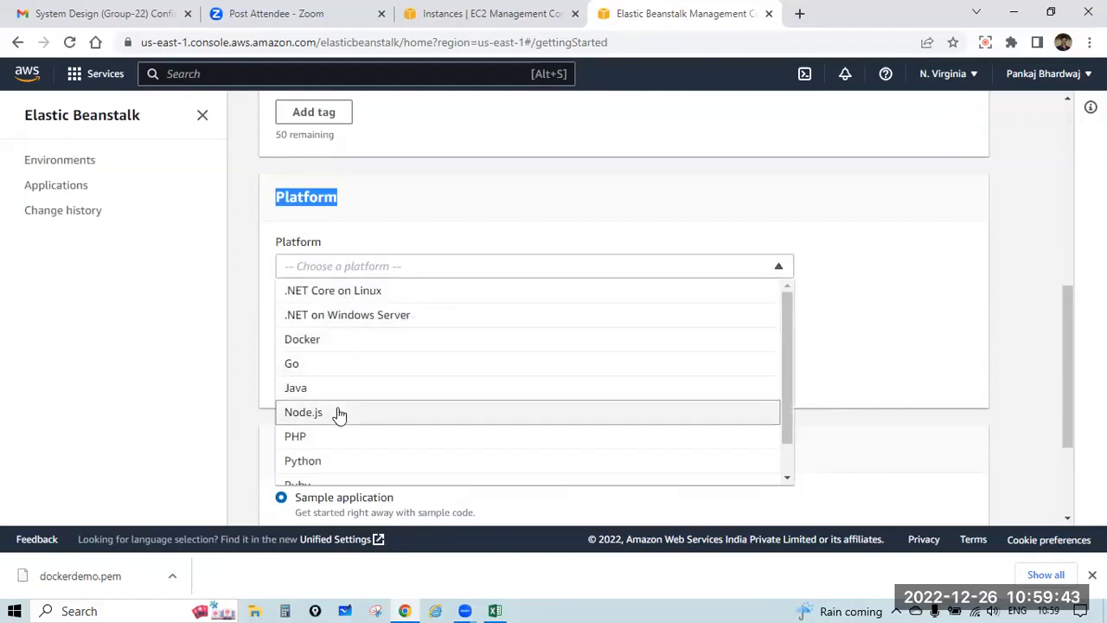
scroll(339, 415, "down", 1)
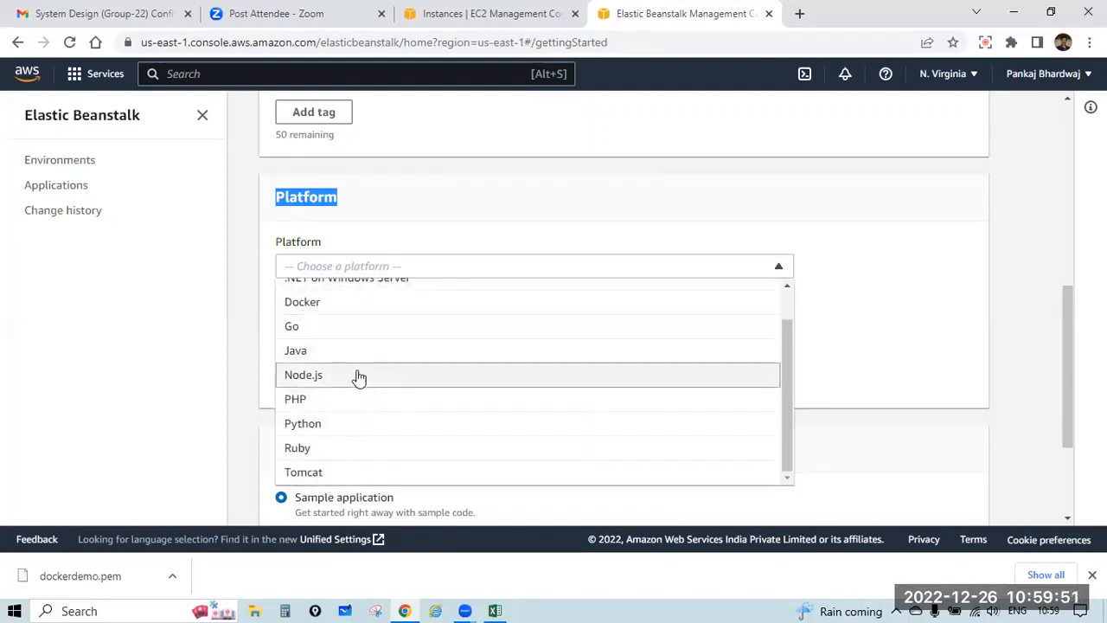
scroll(371, 308, "up", 2)
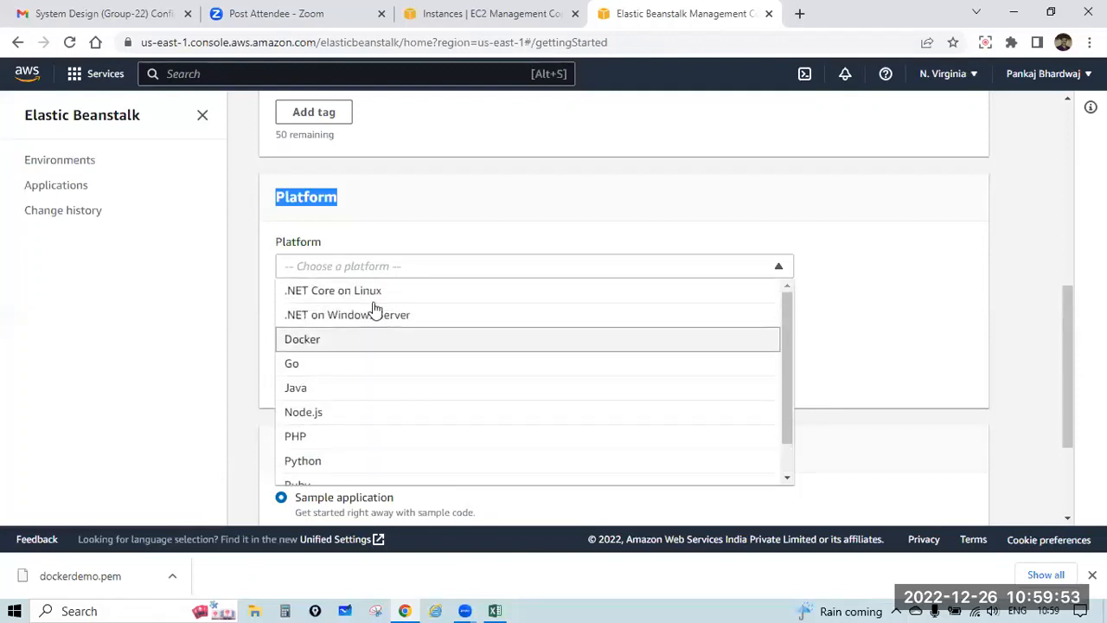
left_click(383, 292)
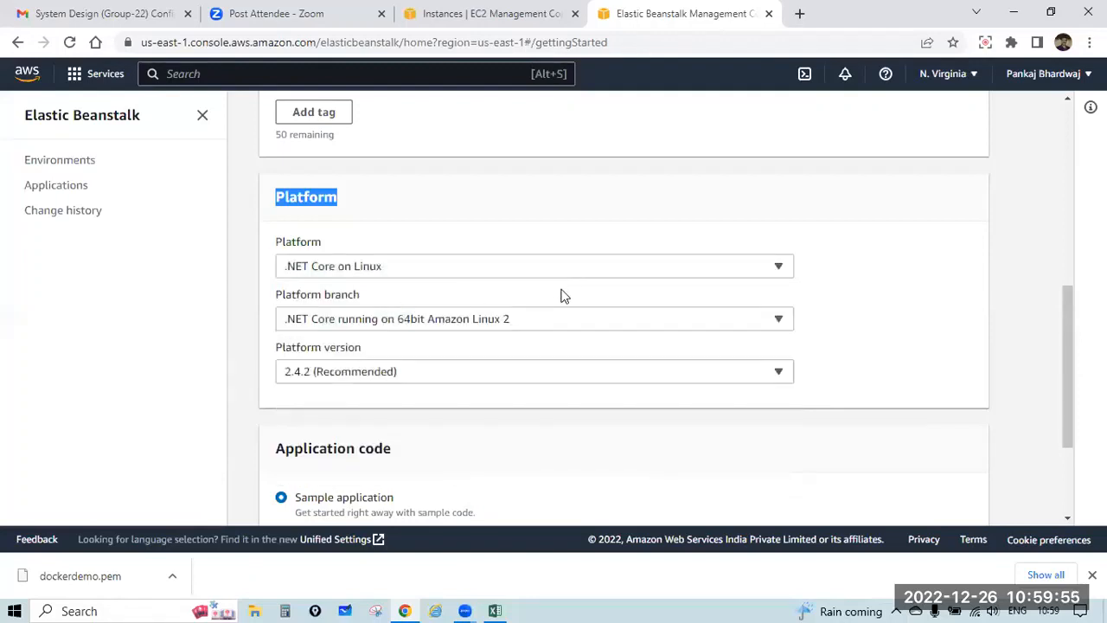
left_click(527, 294)
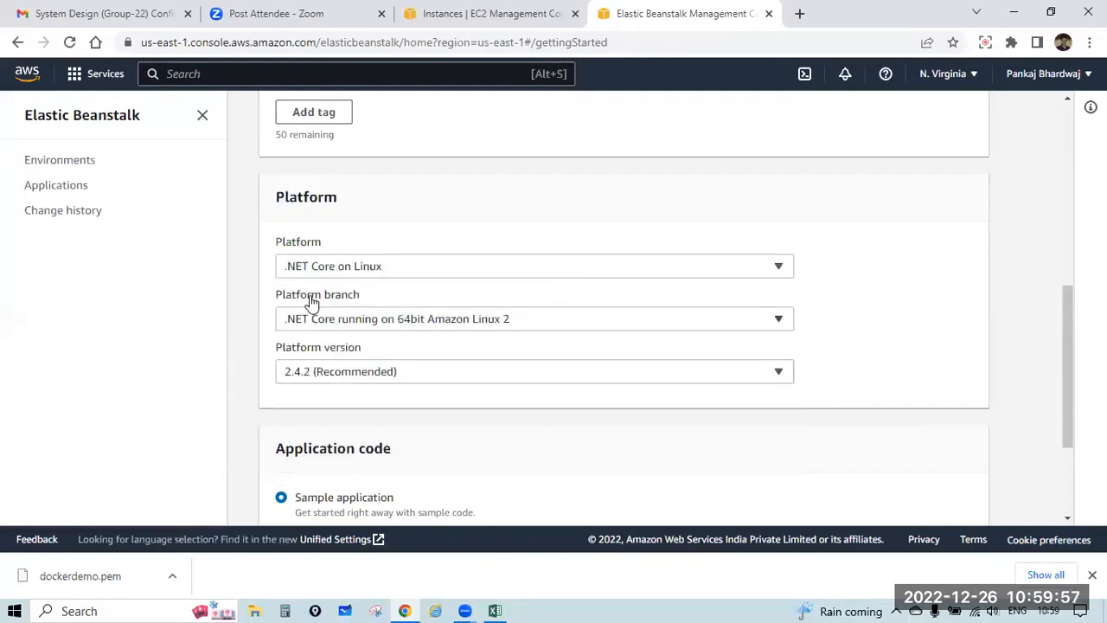
- Check the available platform branches and versions for .NET Core on Linux
left_click(377, 320)
left_click(378, 320)
left_click(377, 371)
left_click(378, 370)
- Switch the platform to .NET on Windows Server and check its available branches and versions
left_click(410, 269)
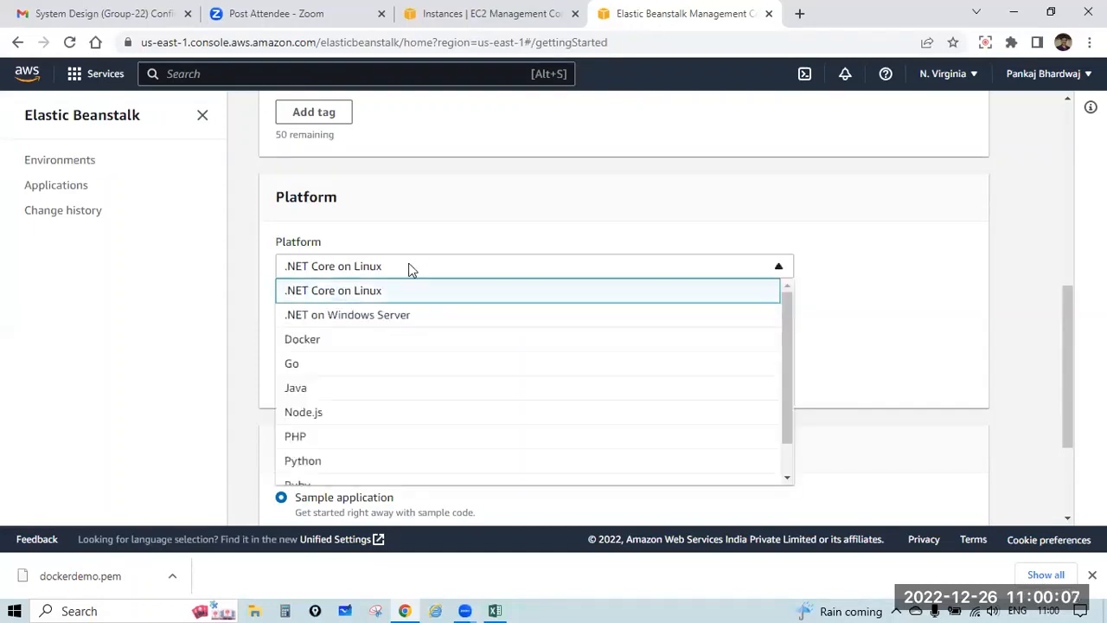
left_click(394, 318)
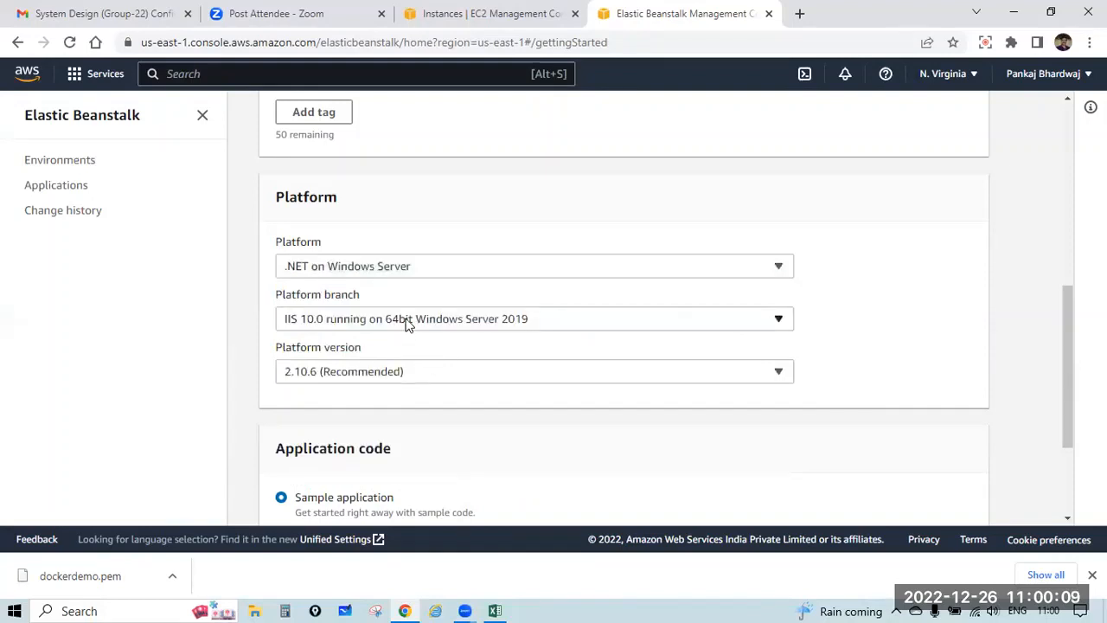
left_click(407, 320)
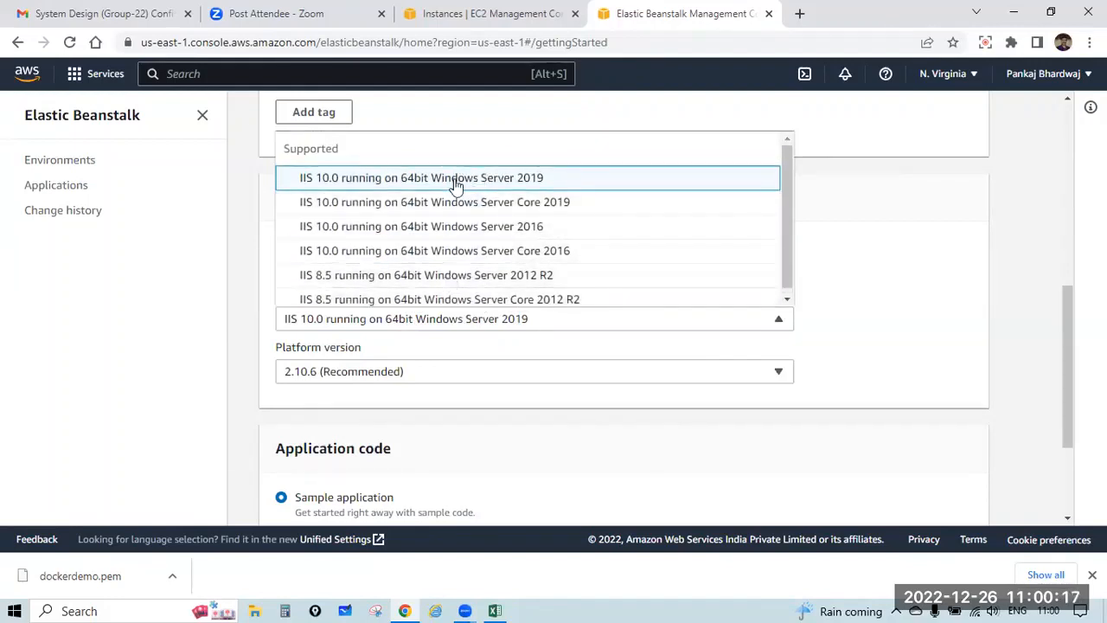
left_click(169, 300)
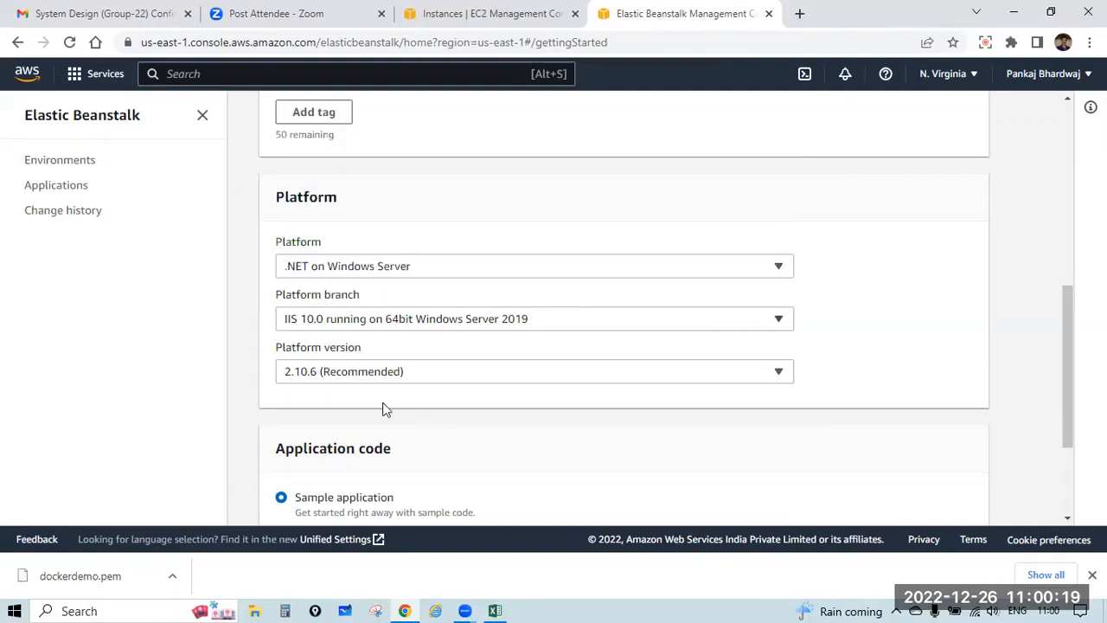
left_click(397, 373)
left_click(397, 373)
- Switch the platform to Docker and check its available platform branches
left_click(412, 266)
left_click(376, 337)
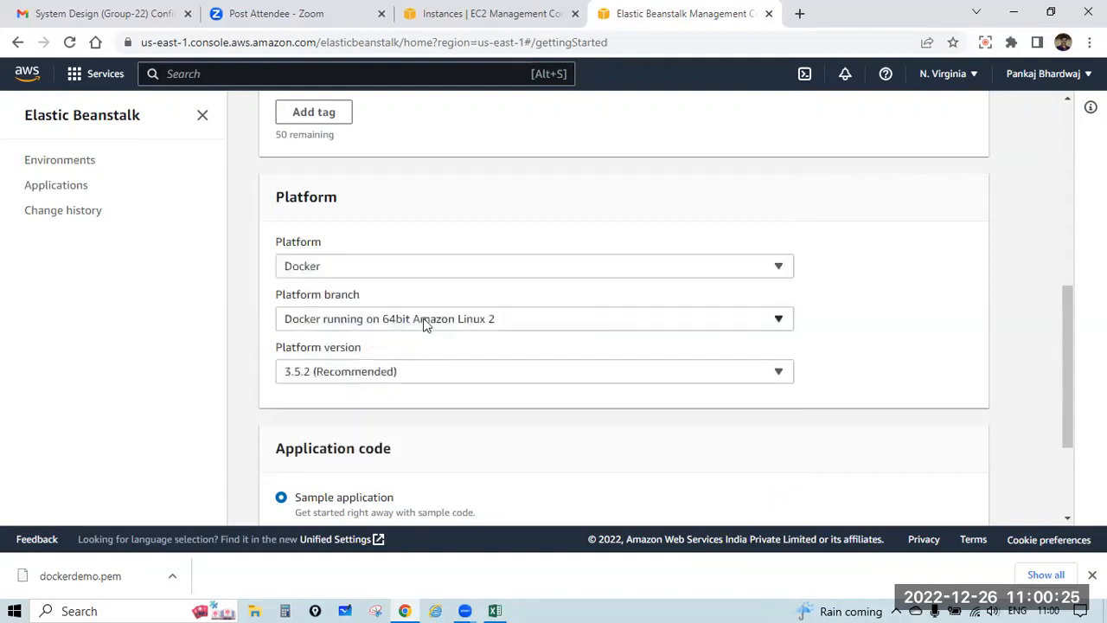
left_click(424, 322)
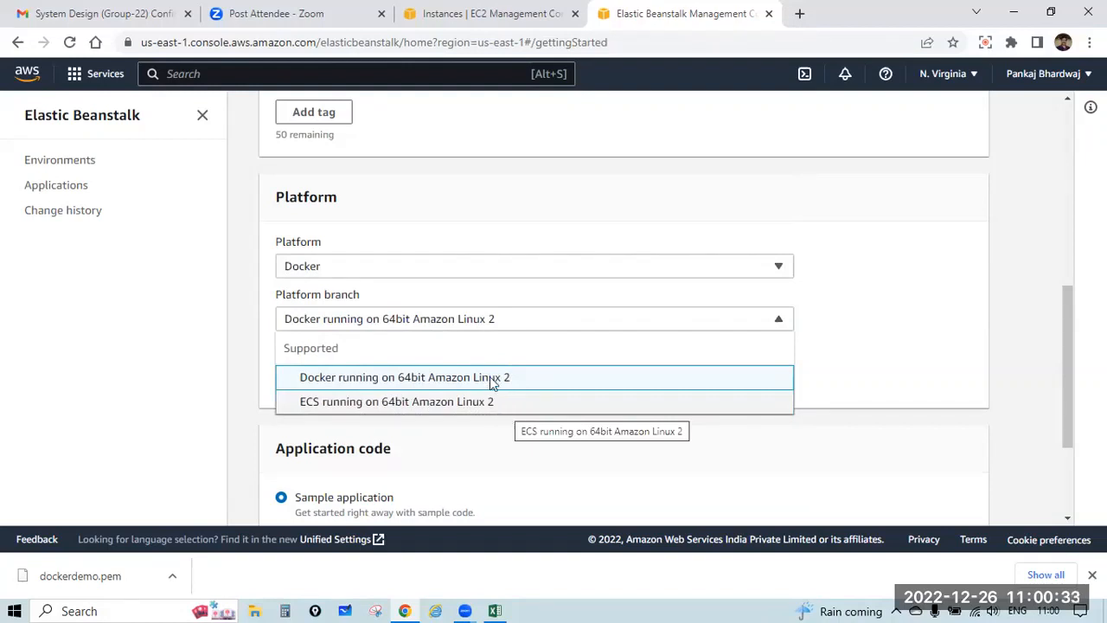
- Set the application's platform to Go
left_click(403, 268)
left_click(354, 365)
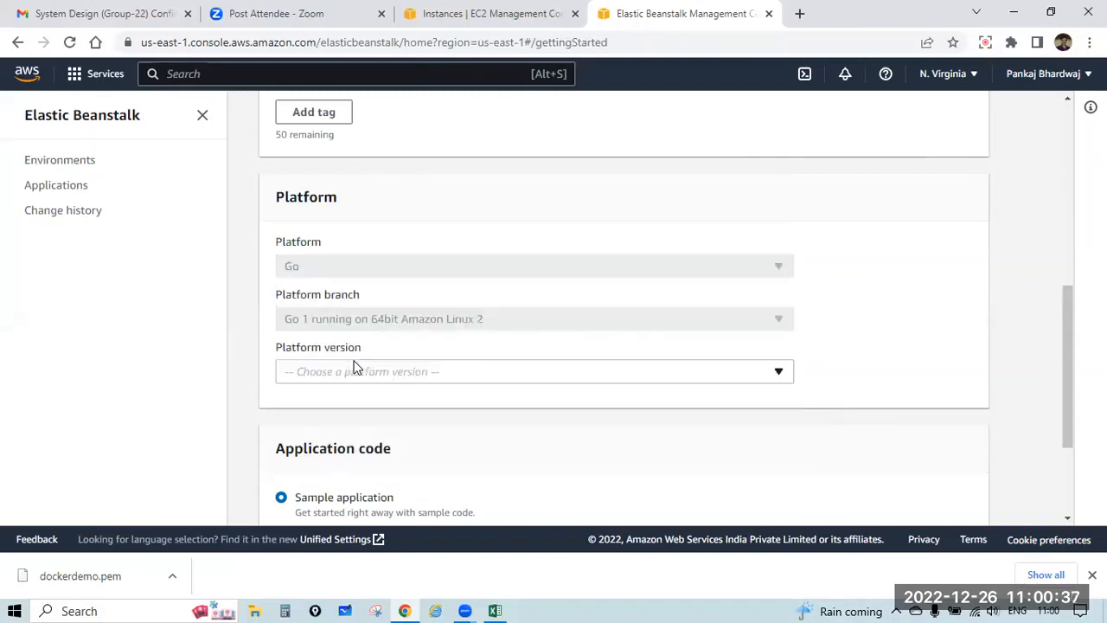
- Check the available platform branches for Go, and switch the platform to Java to check its branches
left_click(416, 320)
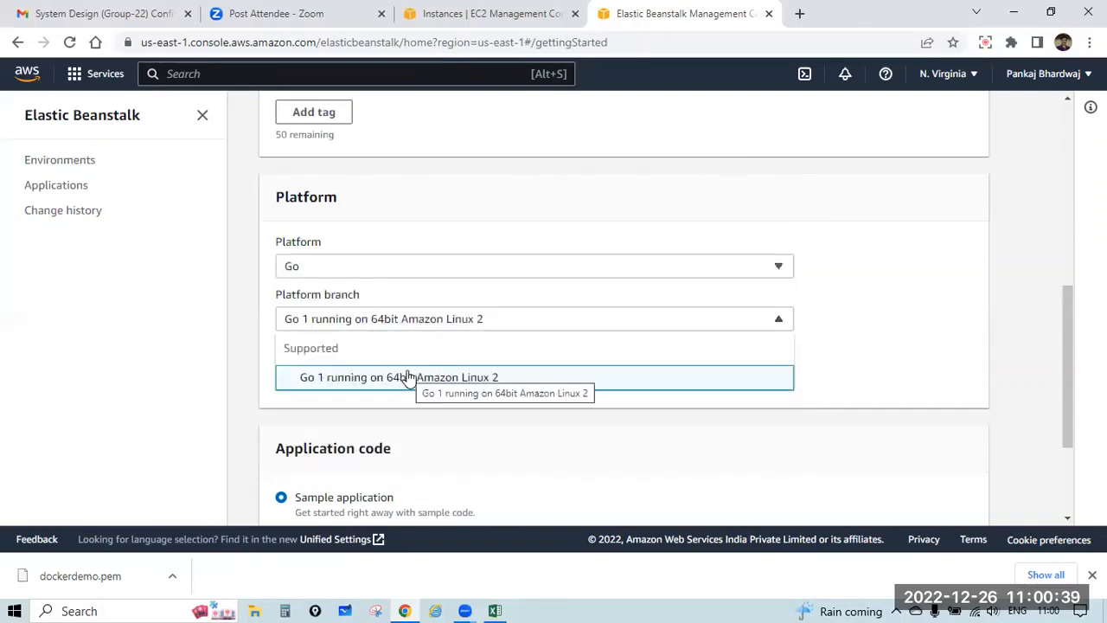
left_click(361, 262)
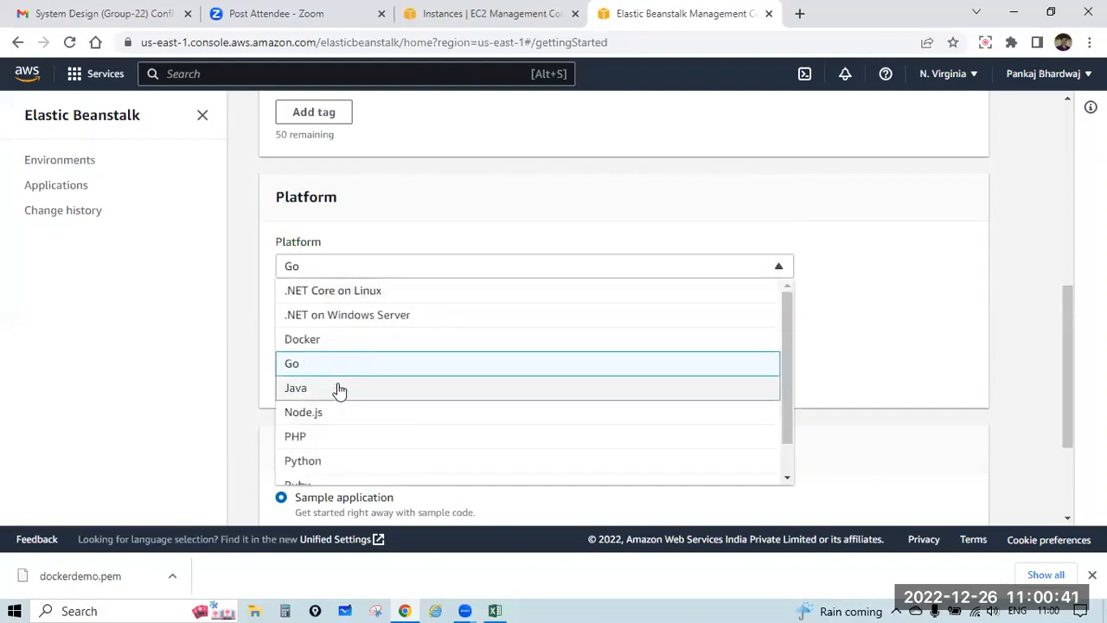
left_click(339, 388)
left_click(434, 320)
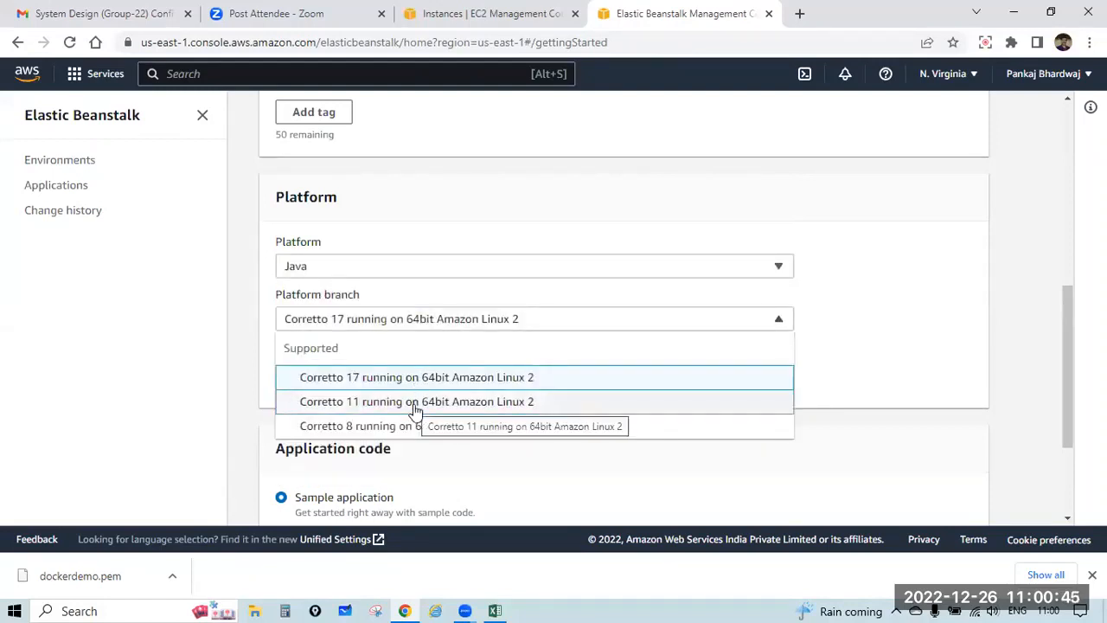
left_click(910, 315)
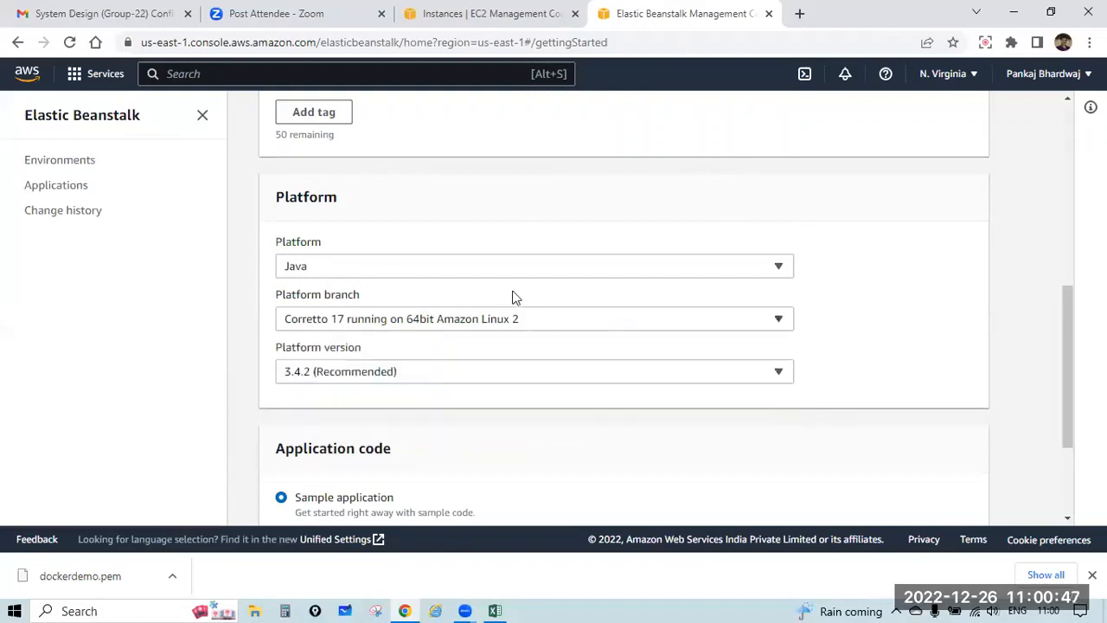
- Switch the platform to Node.js and check its available platform branches
left_click(402, 262)
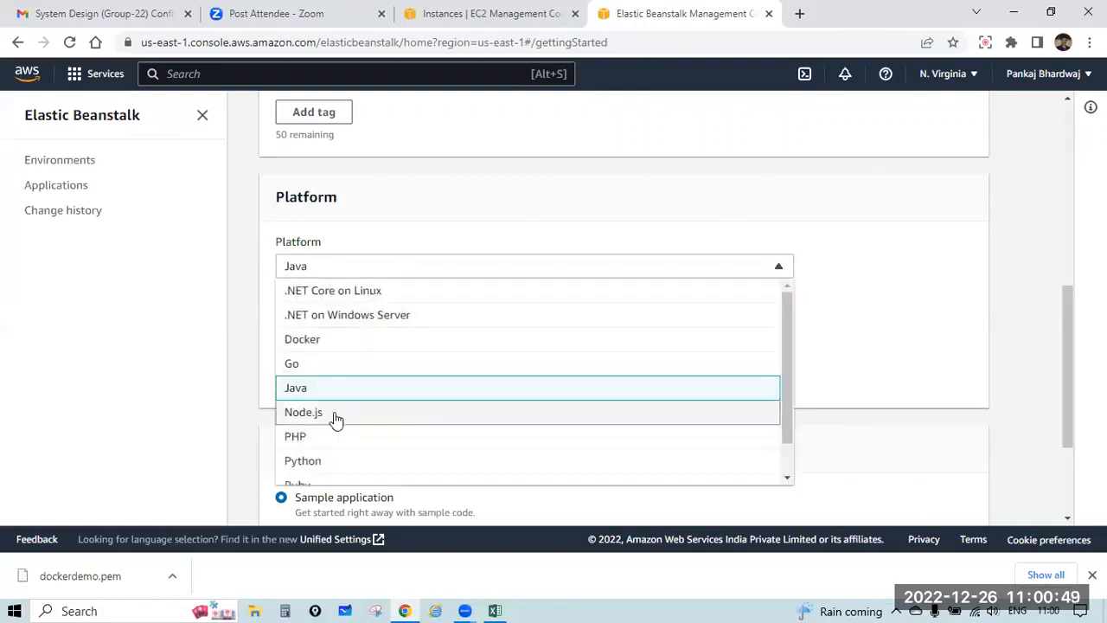
left_click(334, 413)
left_click(440, 321)
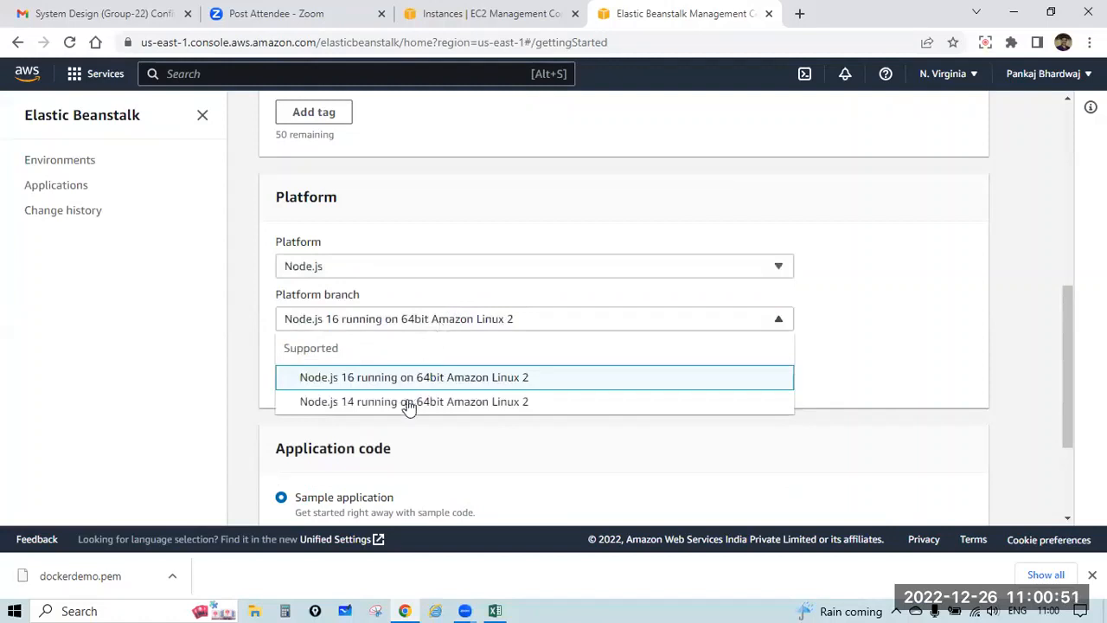
left_click(925, 319)
- Switch the platform to PHP and check its supported and deprecated platform branches
left_click(504, 271)
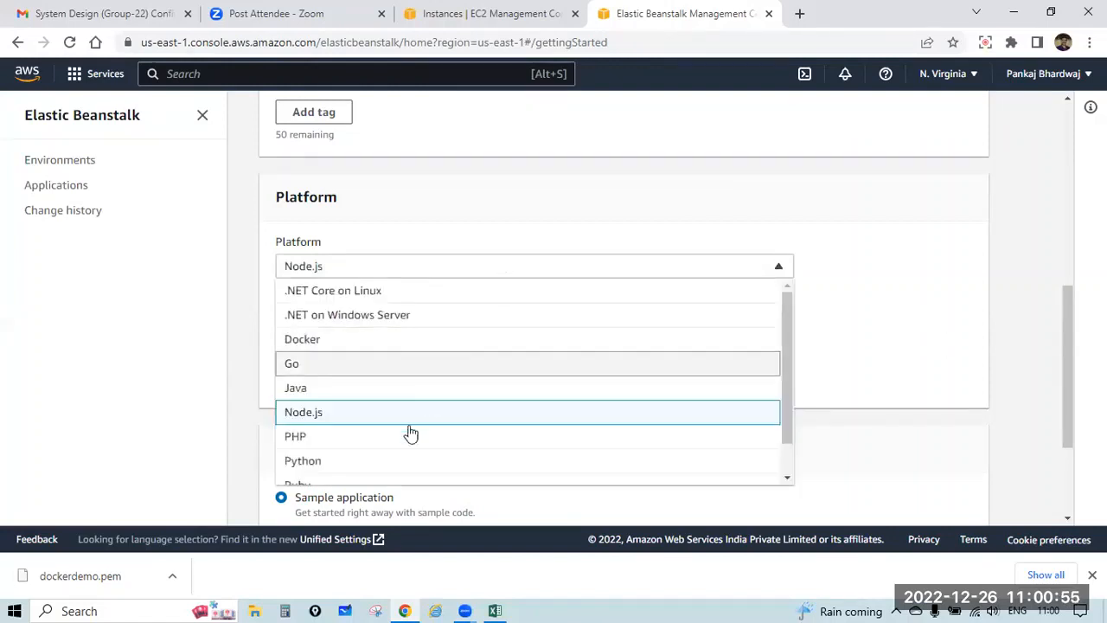
left_click(390, 441)
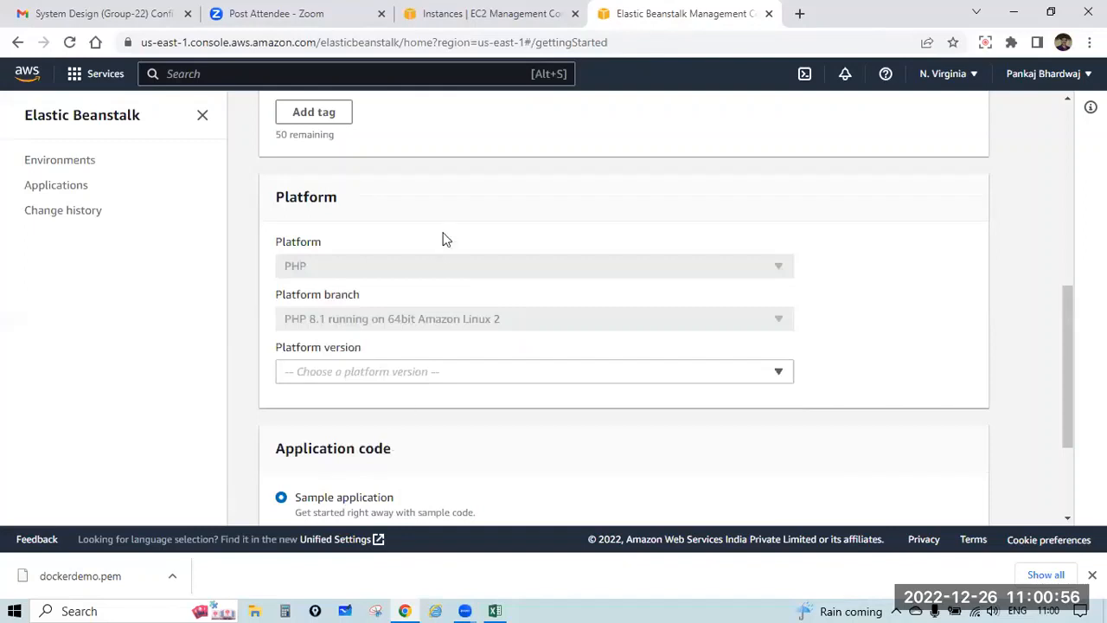
left_click(472, 325)
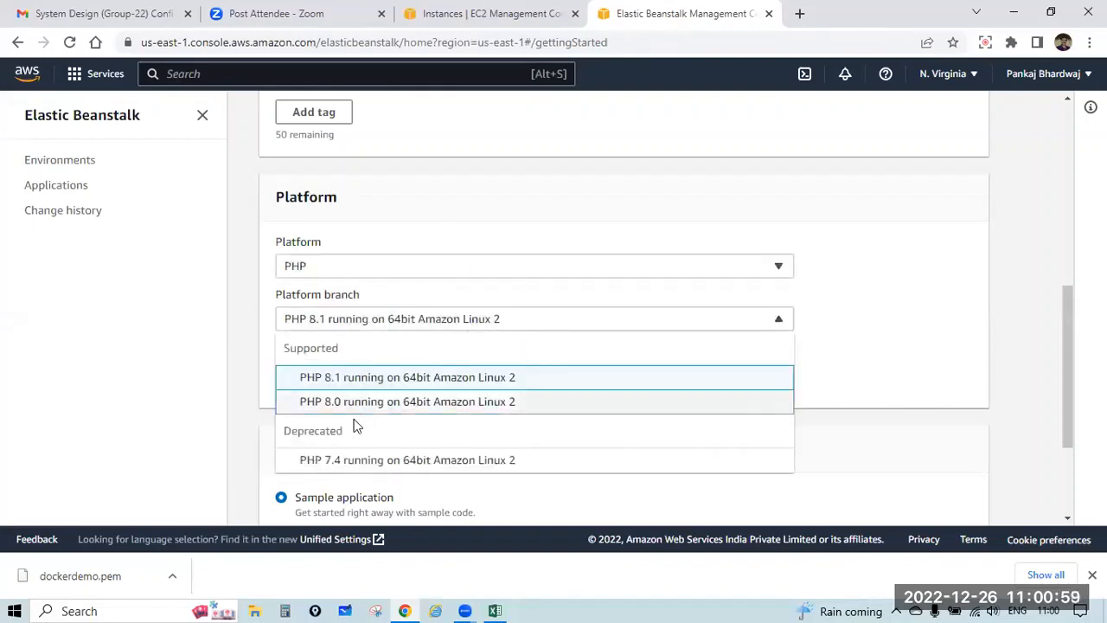
left_click(891, 309)
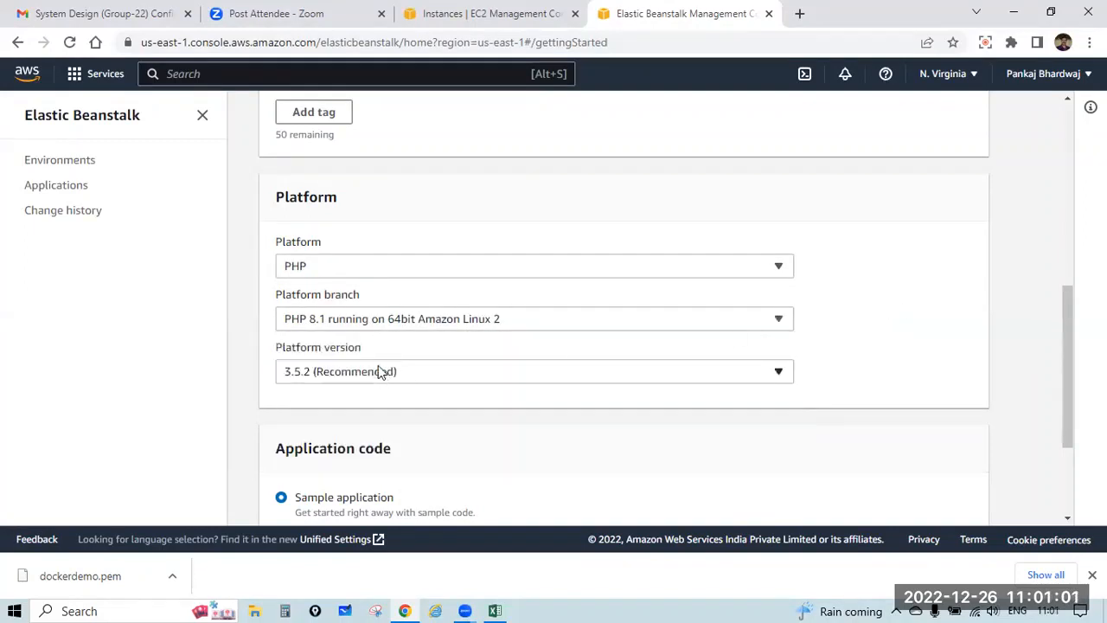
- Switch the platform to Python and check its available platform branches
left_click(413, 272)
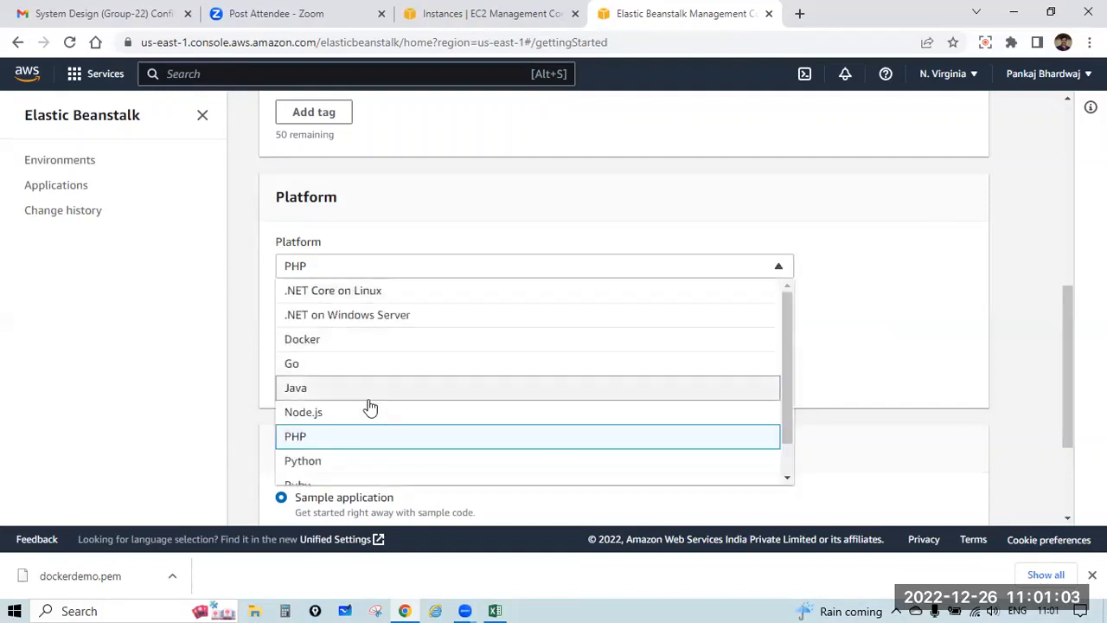
left_click(329, 461)
left_click(390, 320)
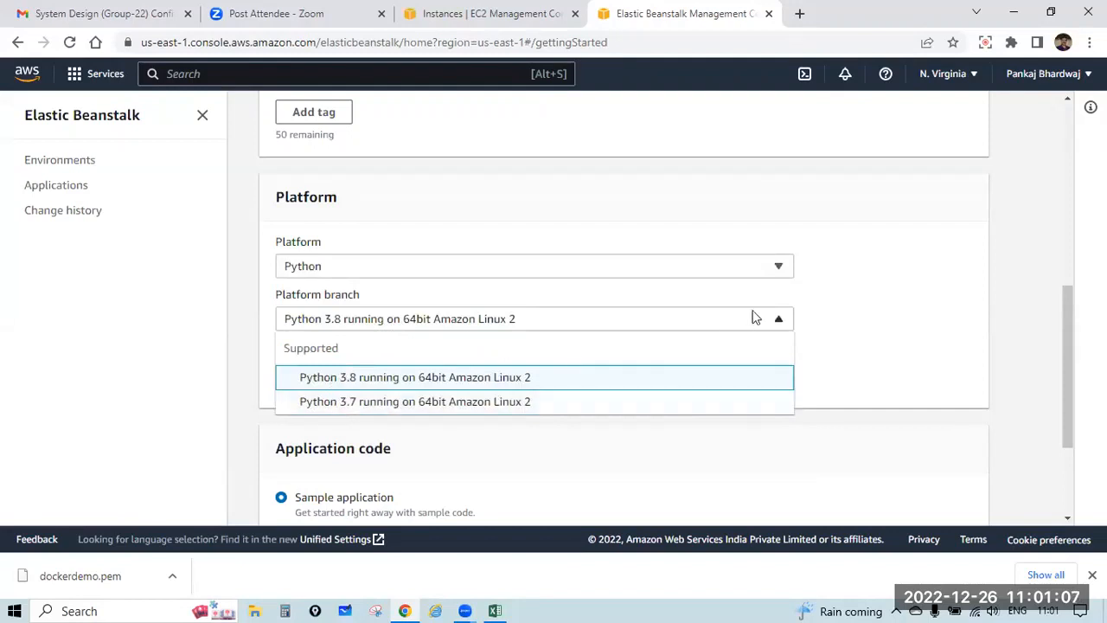
left_click(830, 301)
- Switch the platform to Ruby and check its available platform branches
left_click(474, 274)
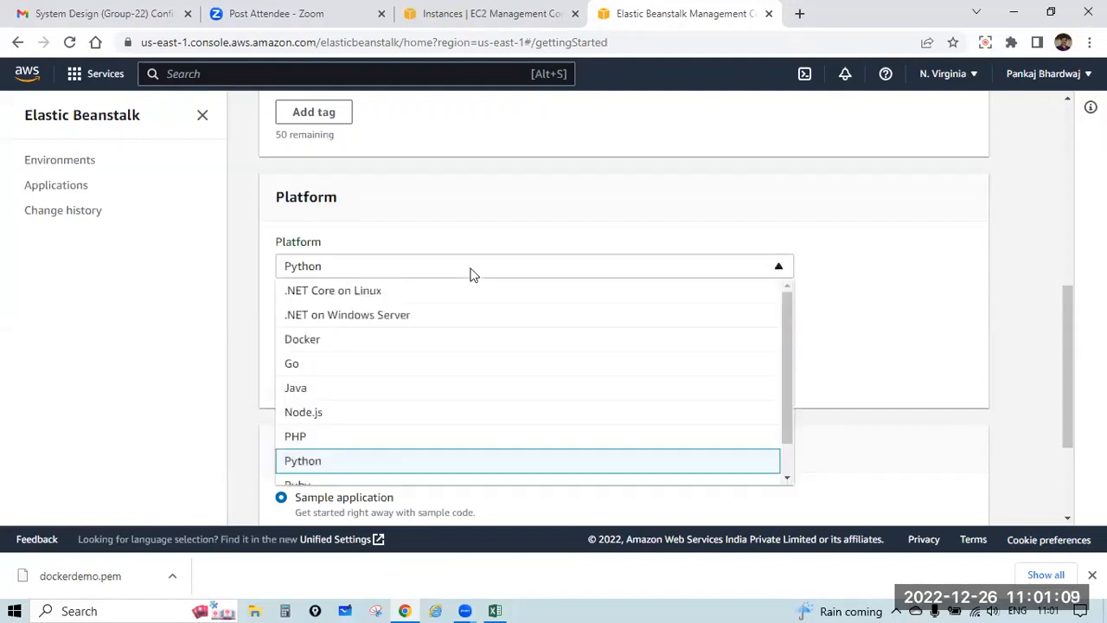
scroll(346, 480, "down", 1)
left_click(341, 452)
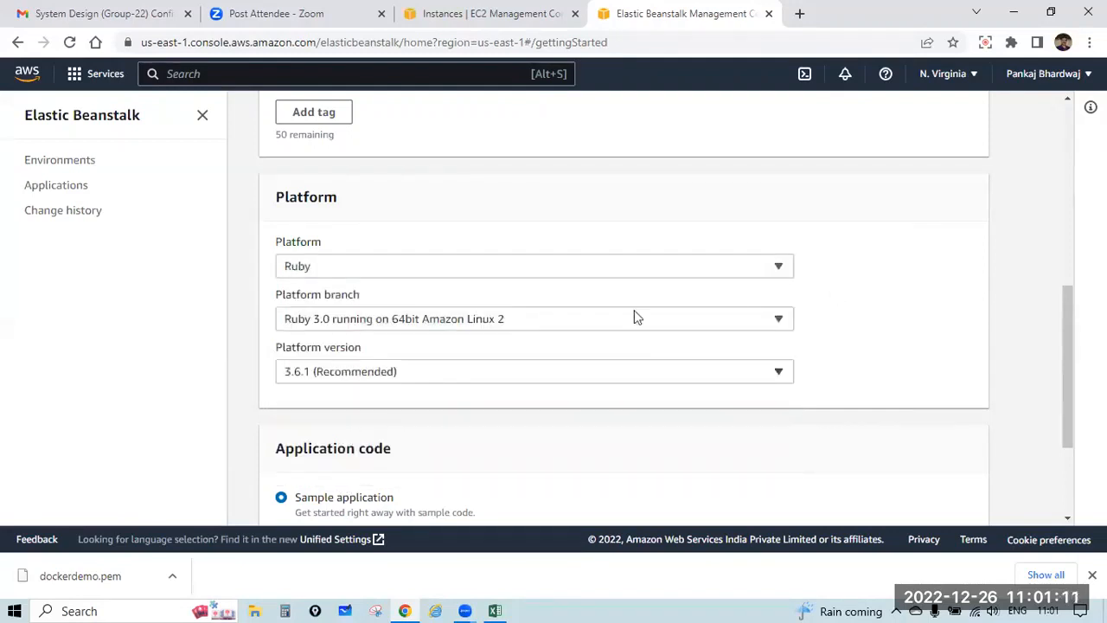
left_click(581, 319)
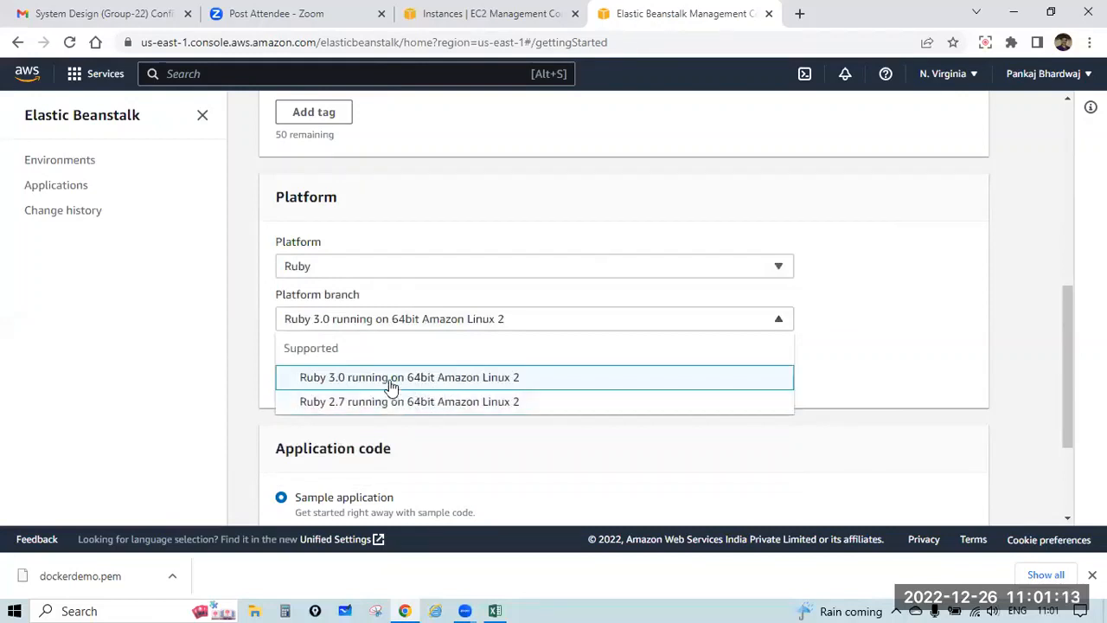
left_click(858, 329)
- Switch the platform to Tomcat and check its available platform branches and versions
left_click(411, 268)
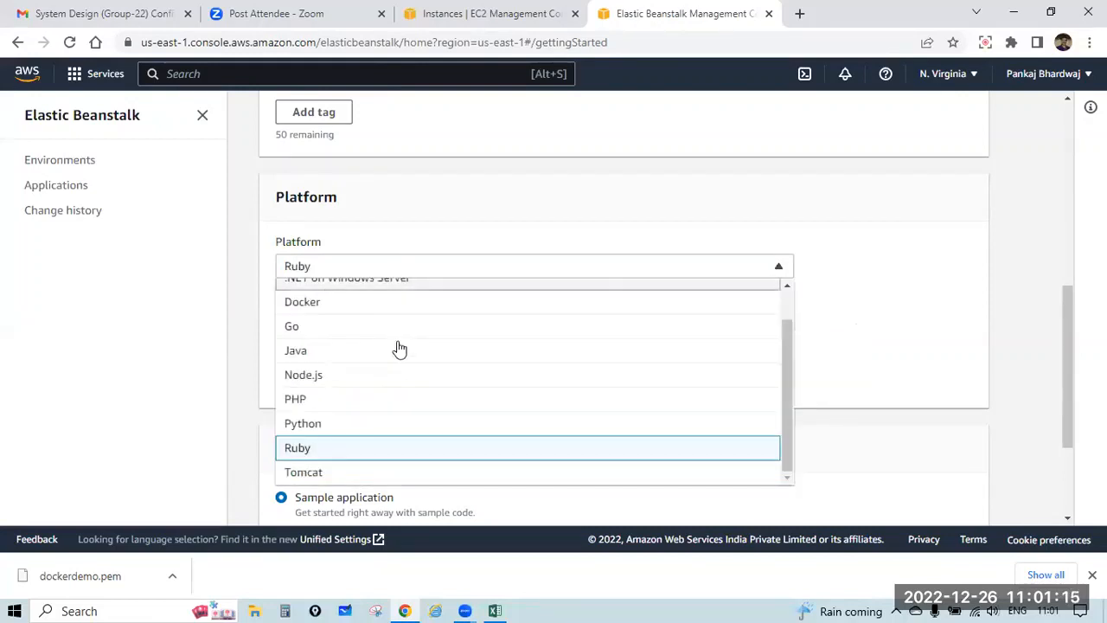
left_click(342, 475)
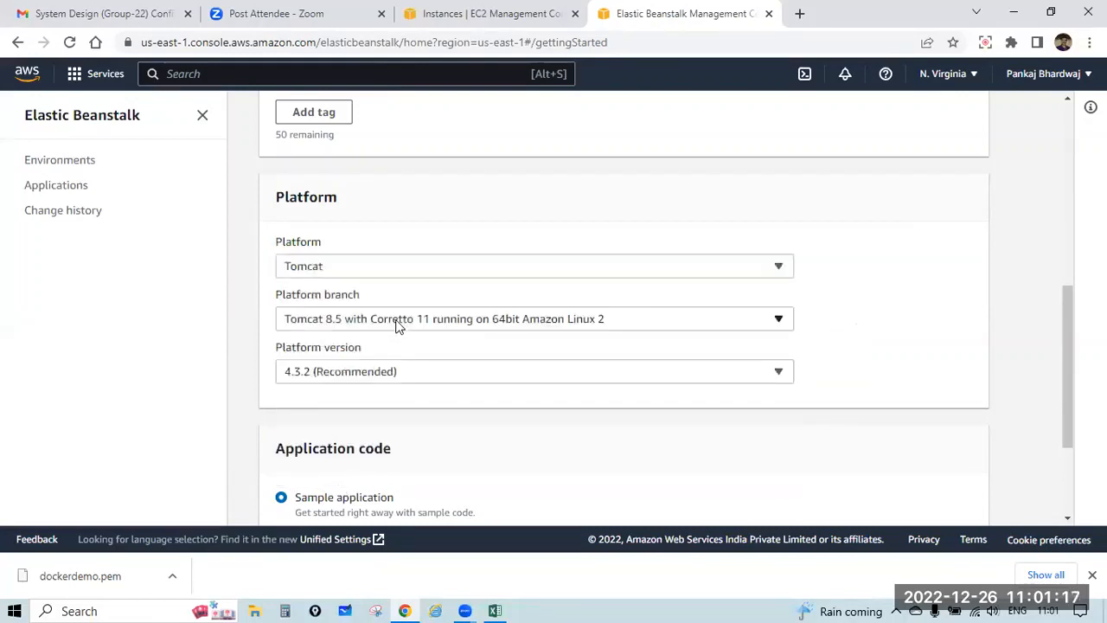
left_click(397, 325)
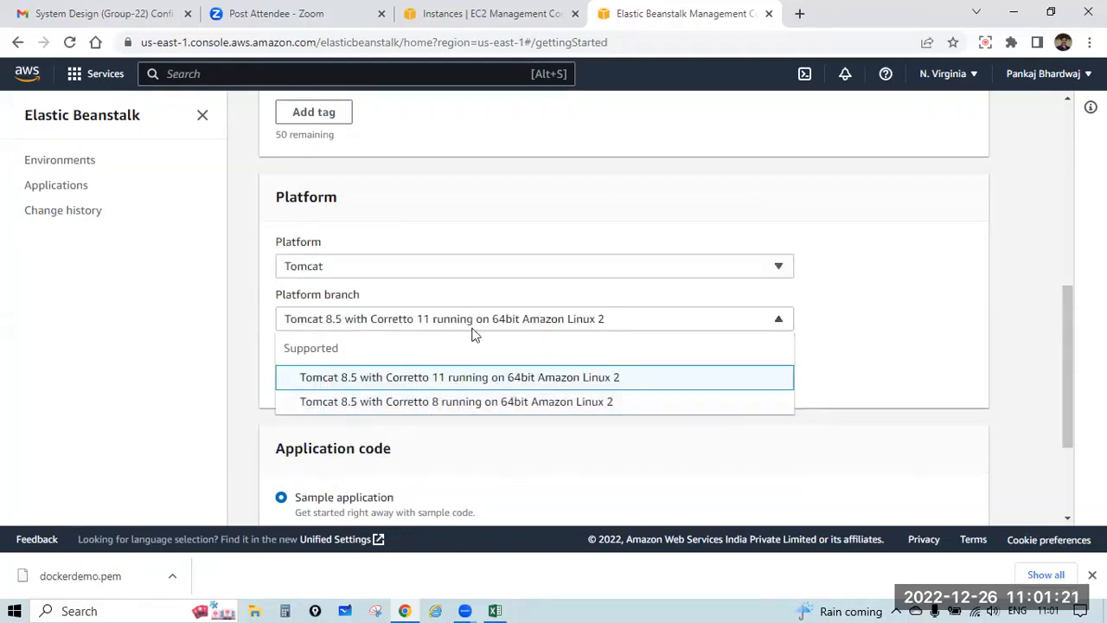
left_click(541, 245)
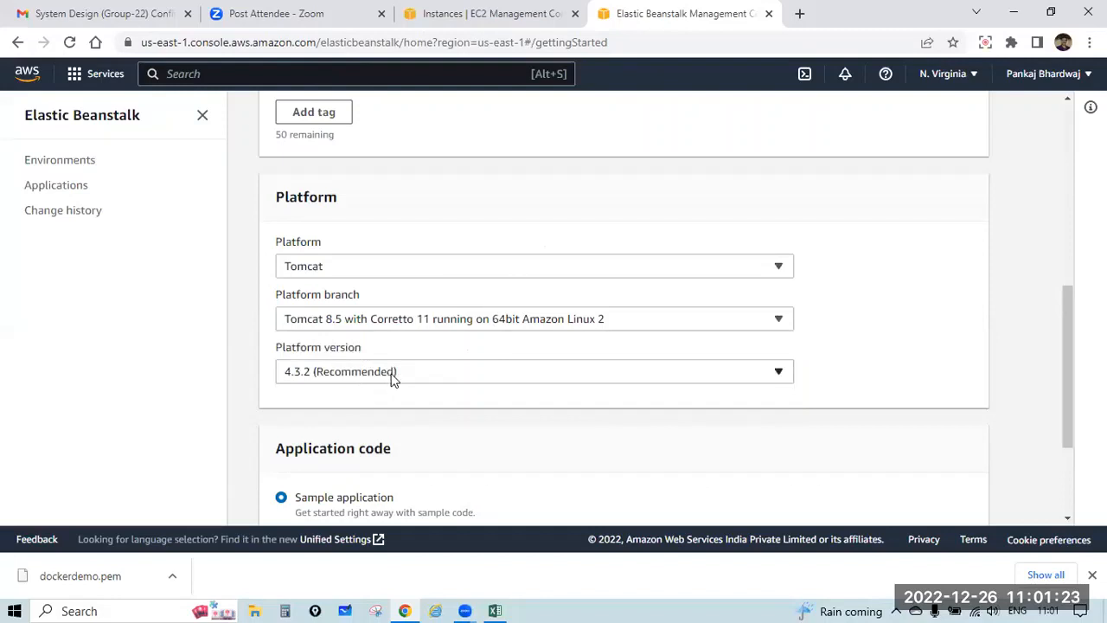
left_click(392, 374)
left_click(392, 247)
- Set the application's platform to .NET Core on Linux
left_click(392, 275)
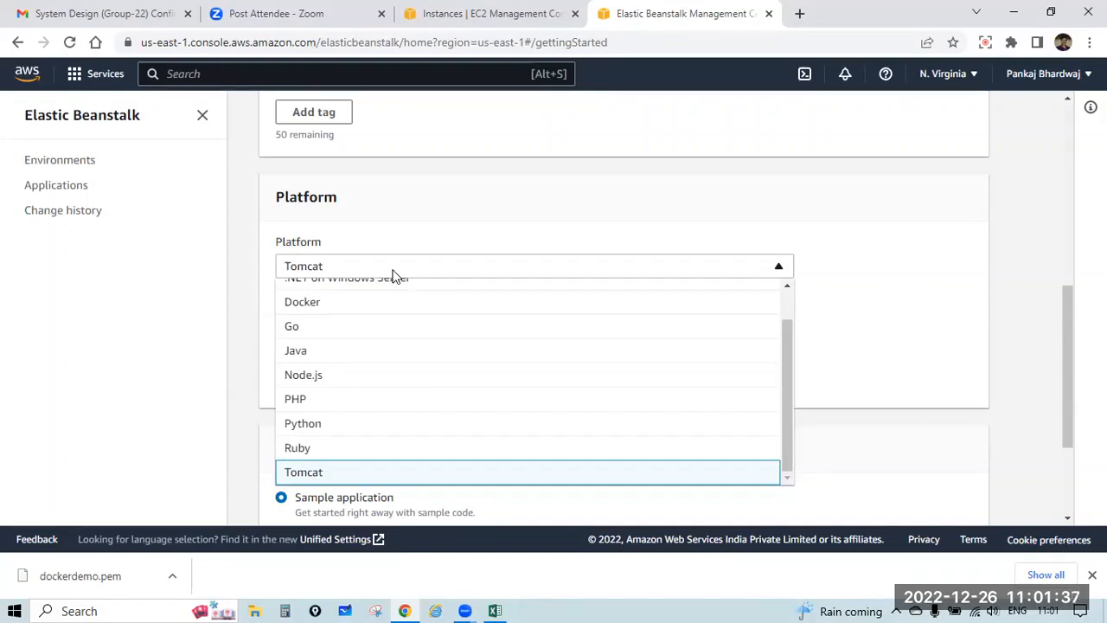
scroll(391, 275, "up", 4)
scroll(522, 272, "down", 6)
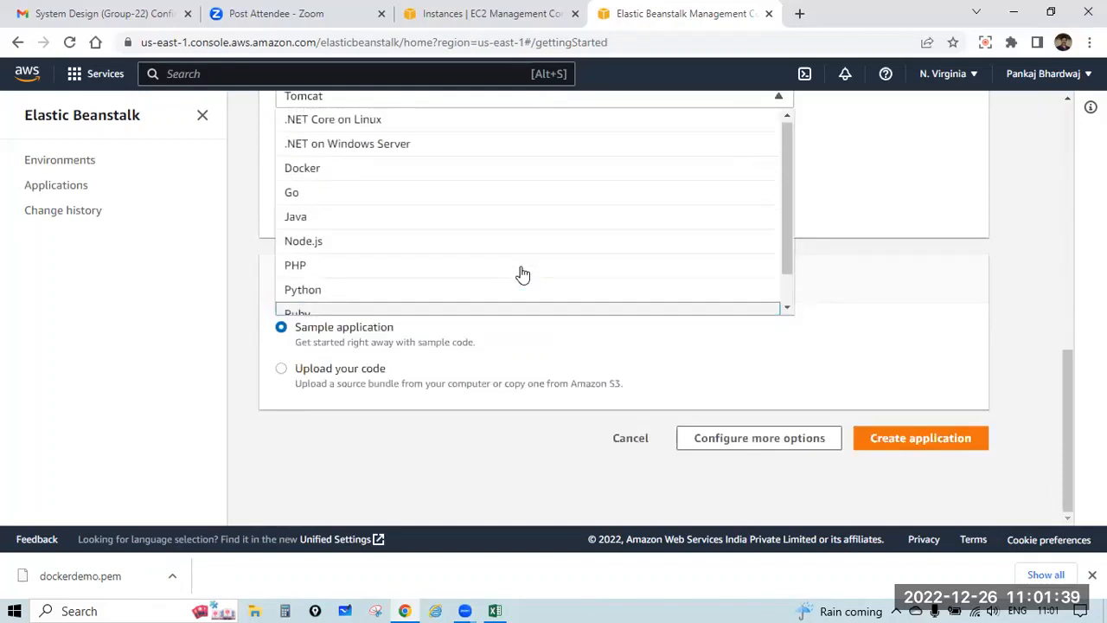
scroll(523, 274, "up", 3)
left_click(371, 371)
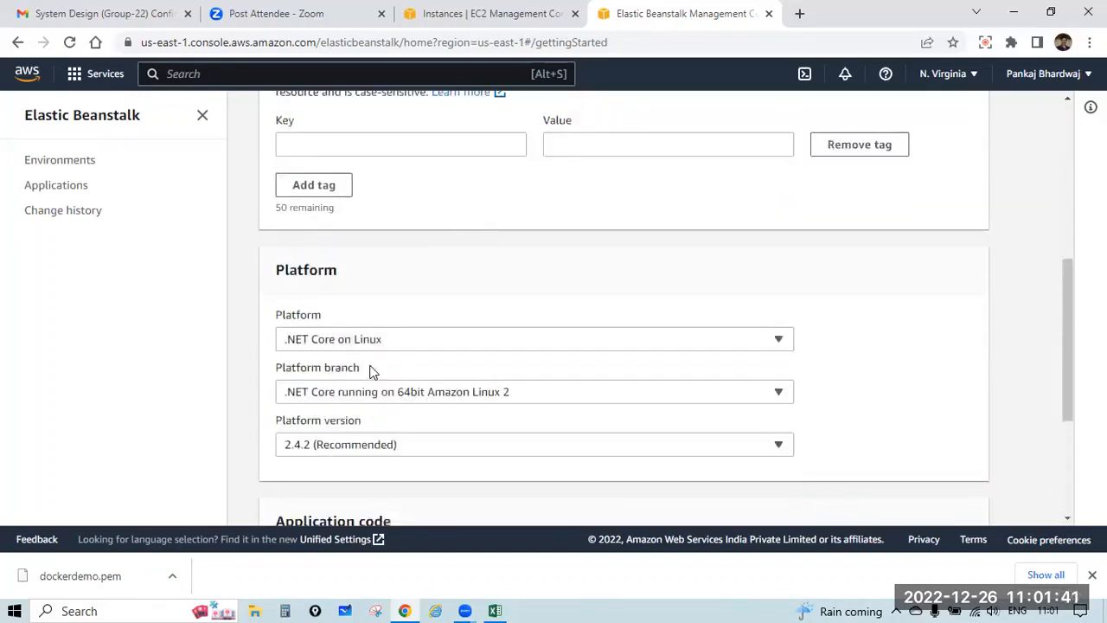
- Review the web app form for the demo application and open its additional configuration options
scroll(621, 346, "down", 3)
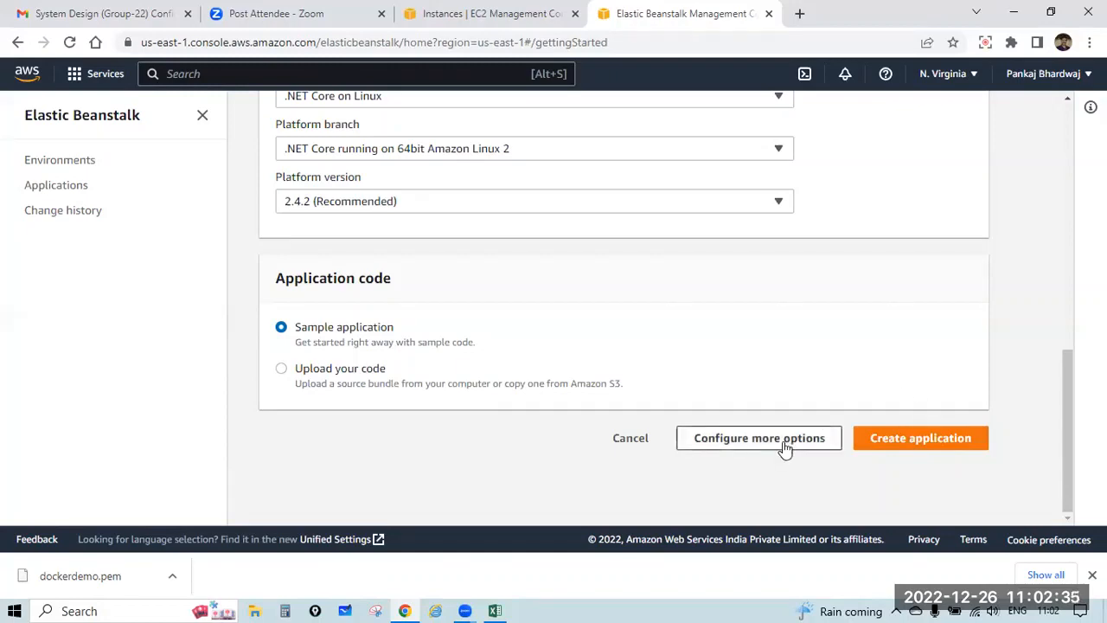
scroll(563, 350, "up", 10)
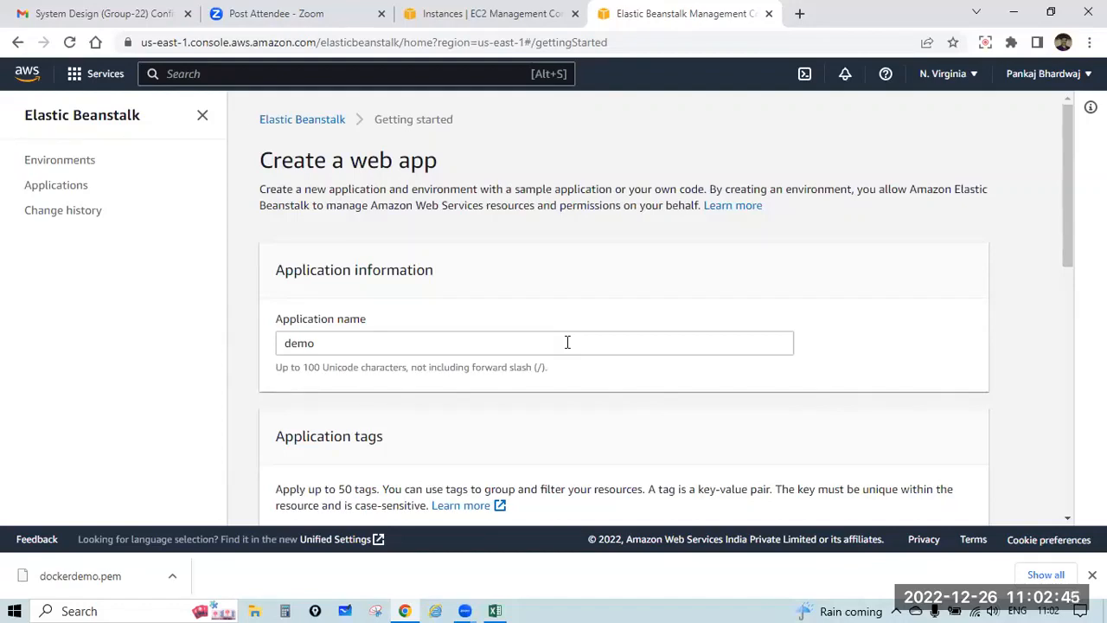
scroll(567, 342, "down", 10)
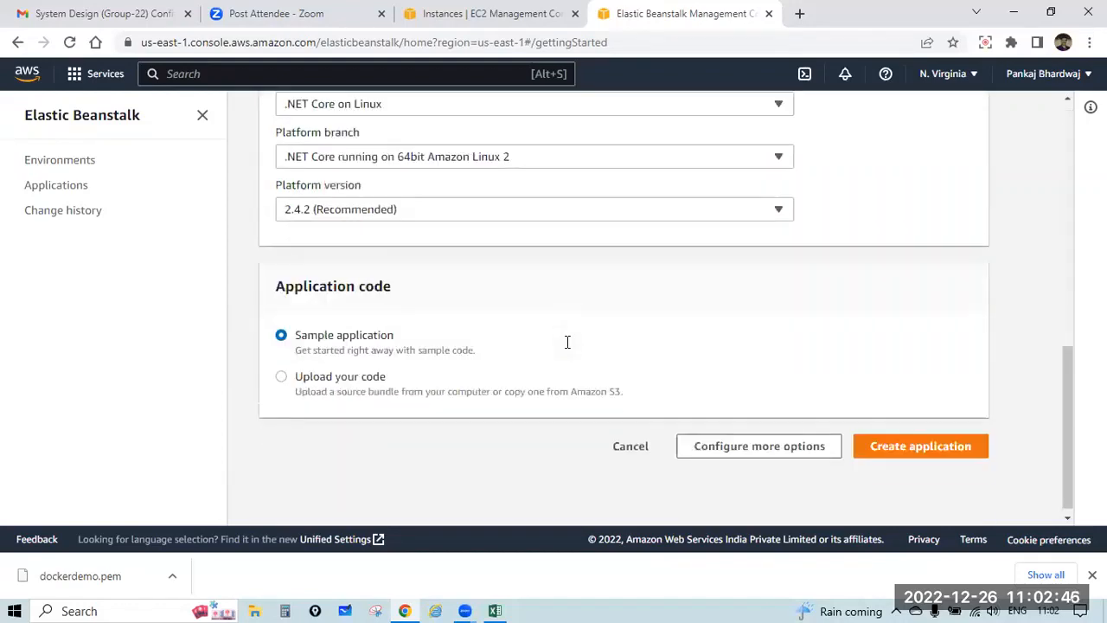
left_click(792, 456)
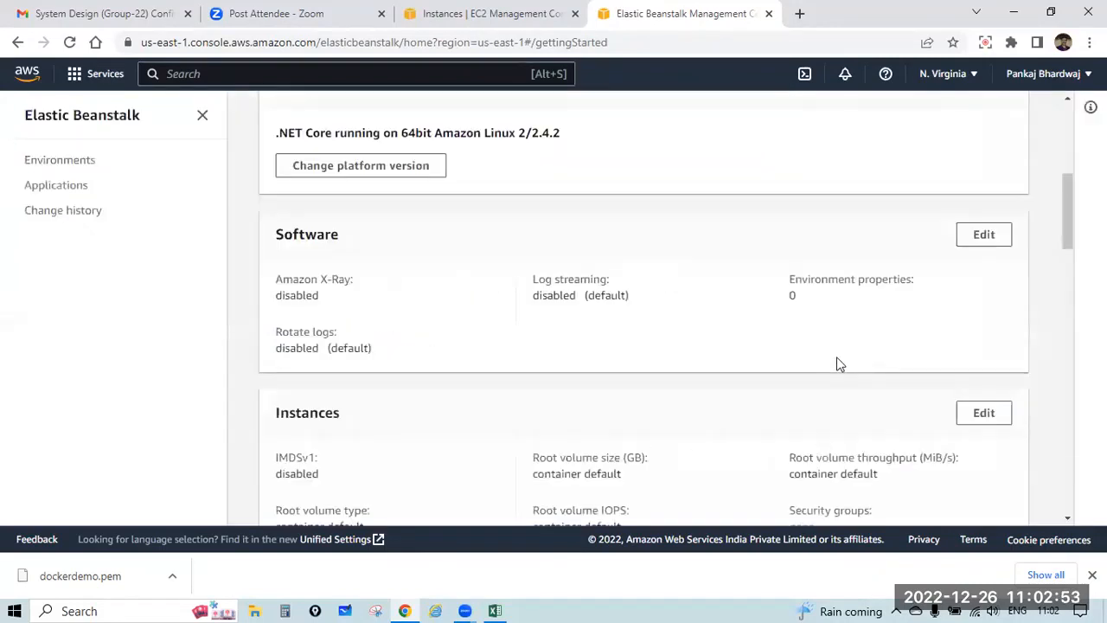
- Review the configuration presets and the platform section for Demo-env
scroll(578, 253, "up", 5)
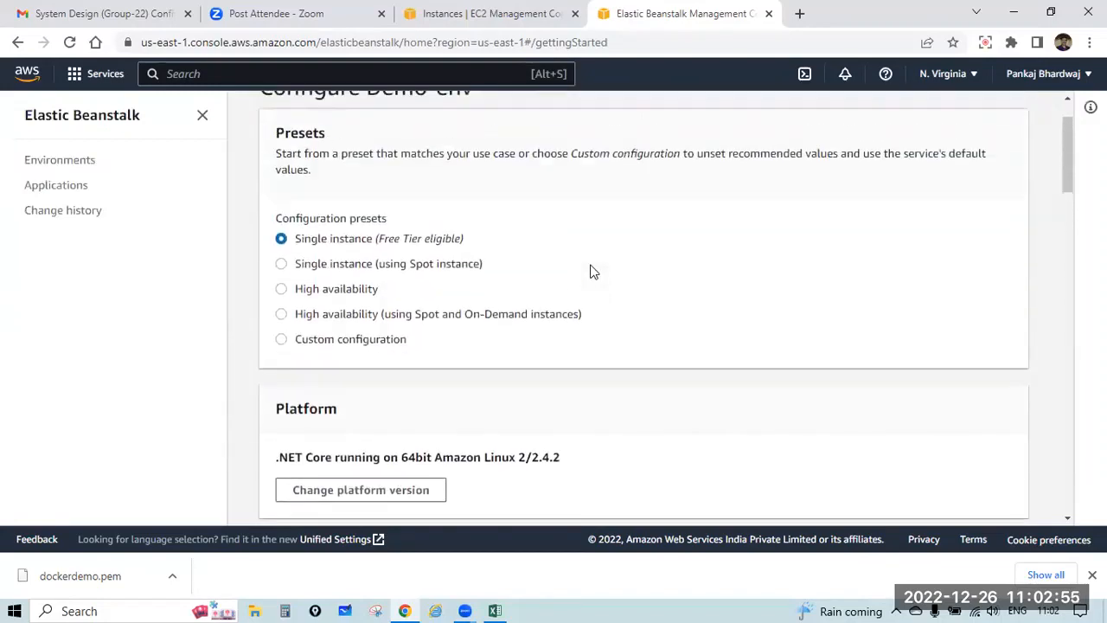
scroll(604, 199, "down", 20)
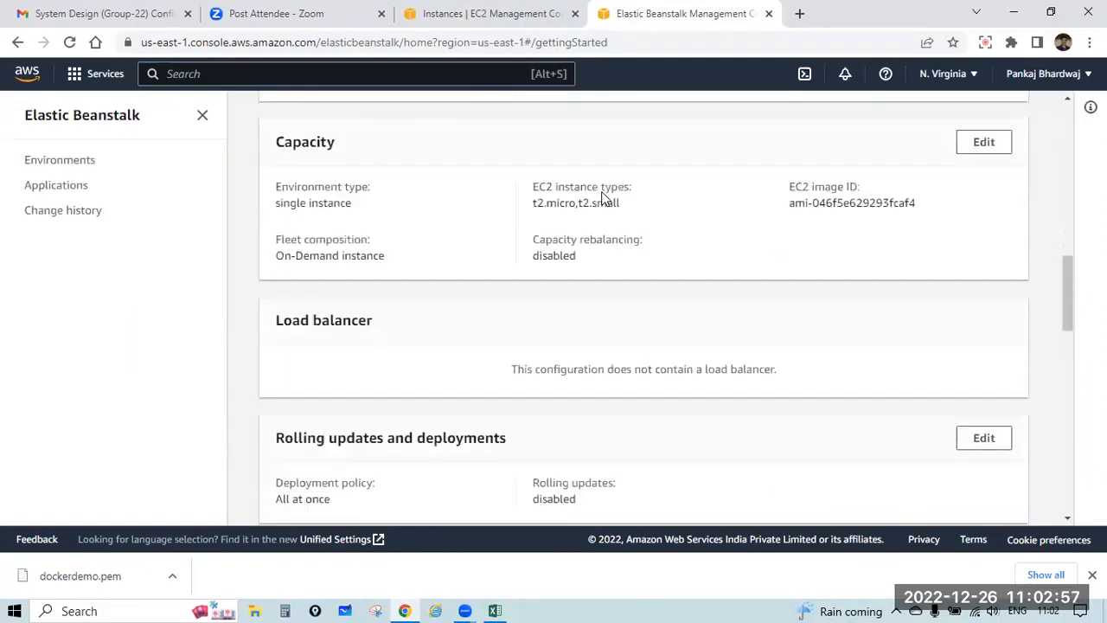
scroll(603, 199, "up", 6)
scroll(603, 199, "up", 12)
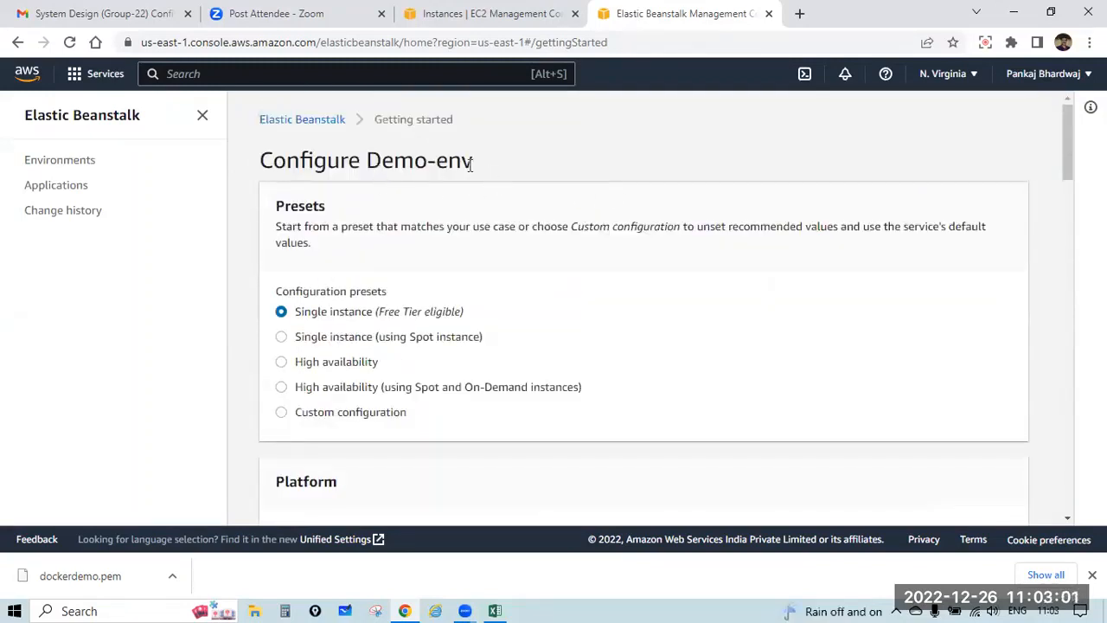
left_click_drag(475, 162, 367, 160)
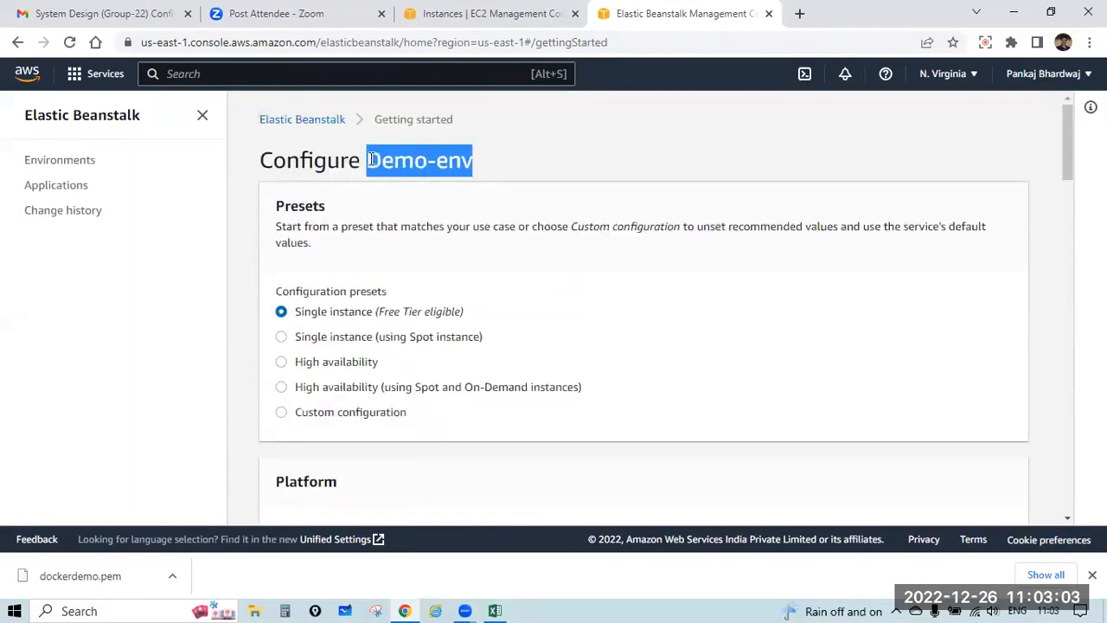
left_click_drag(328, 207, 271, 206)
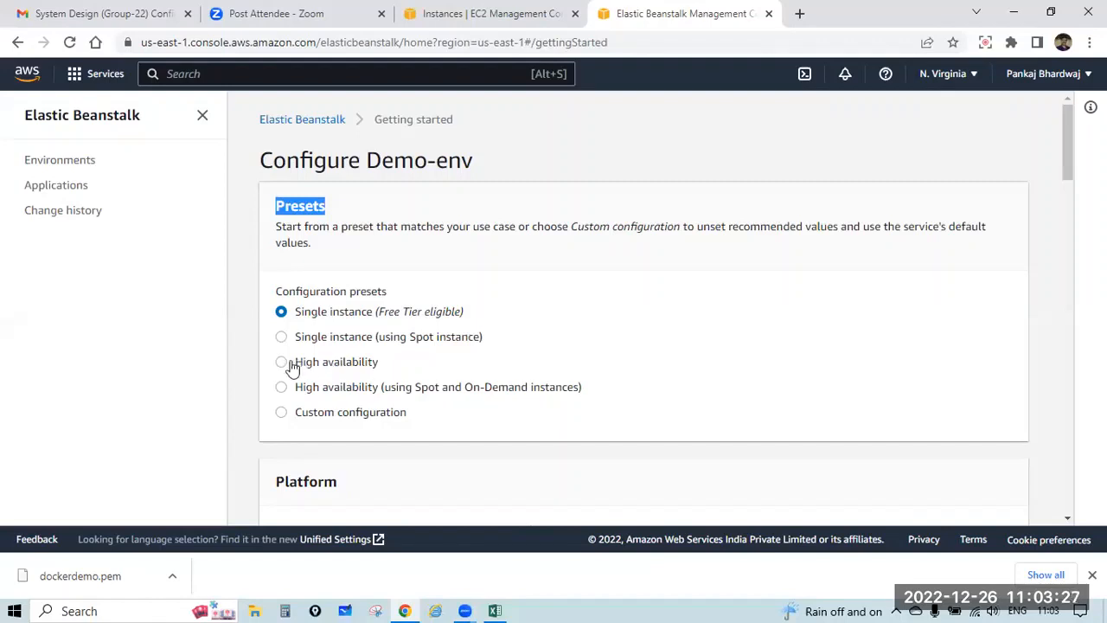
scroll(416, 337, "down", 1)
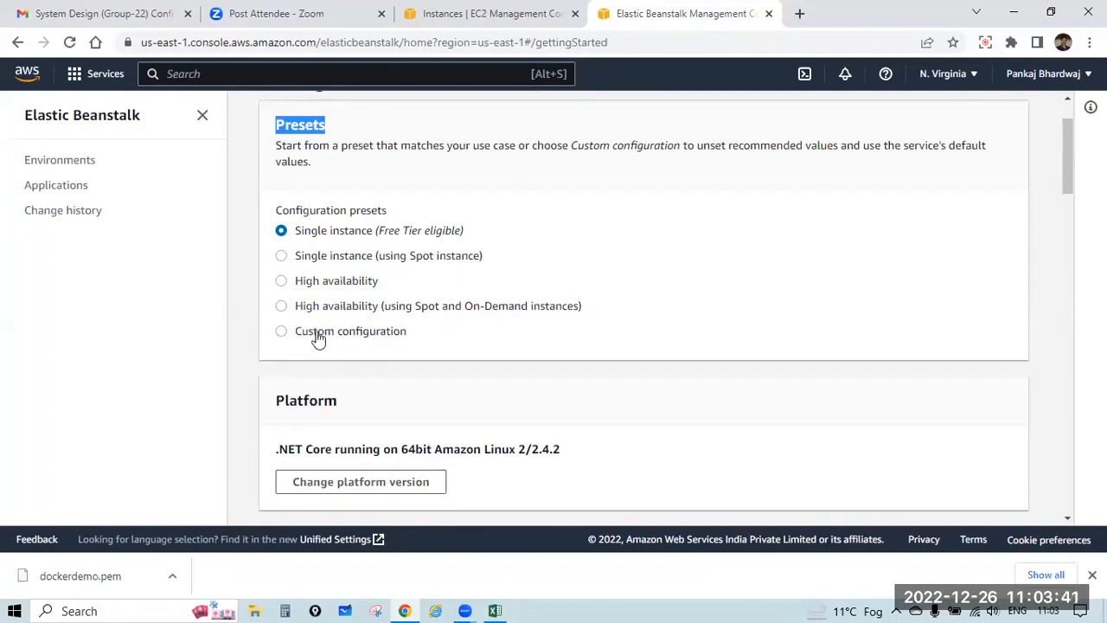
scroll(318, 339, "down", 1)
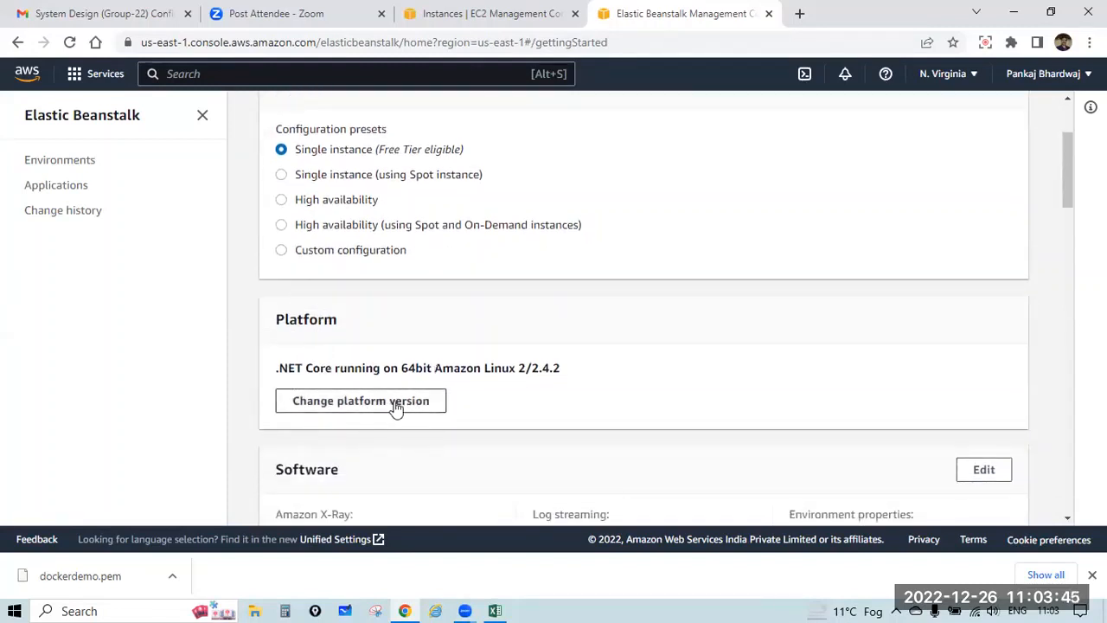
- Examine the environment's software settings: Amazon X-Ray, log streaming, environment properties and log rotation
scroll(417, 408, "down", 3)
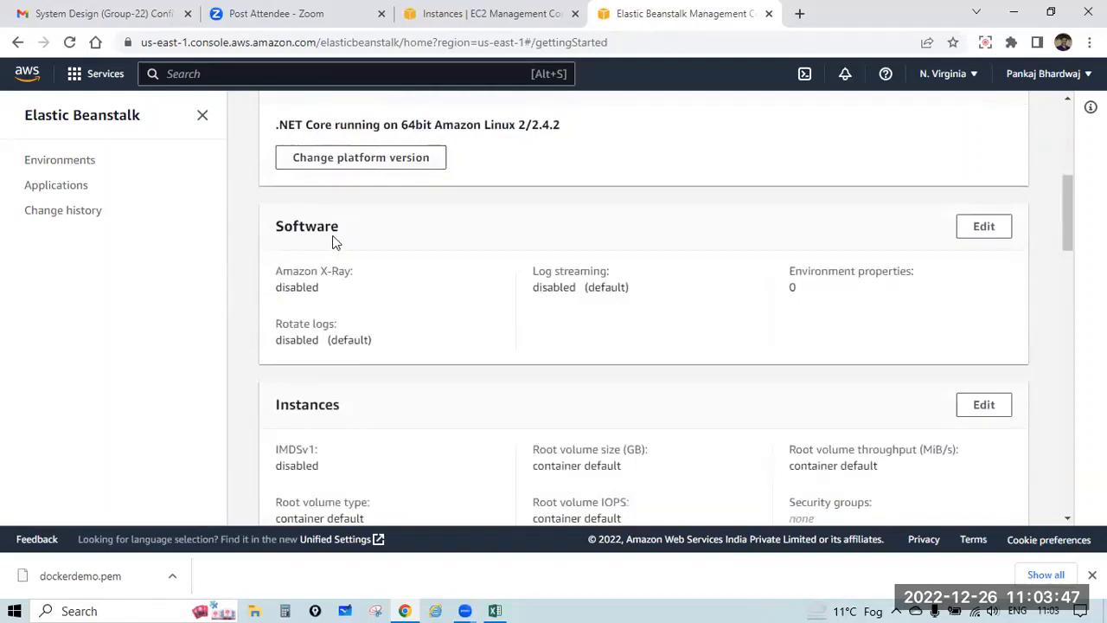
left_click_drag(274, 271, 324, 286)
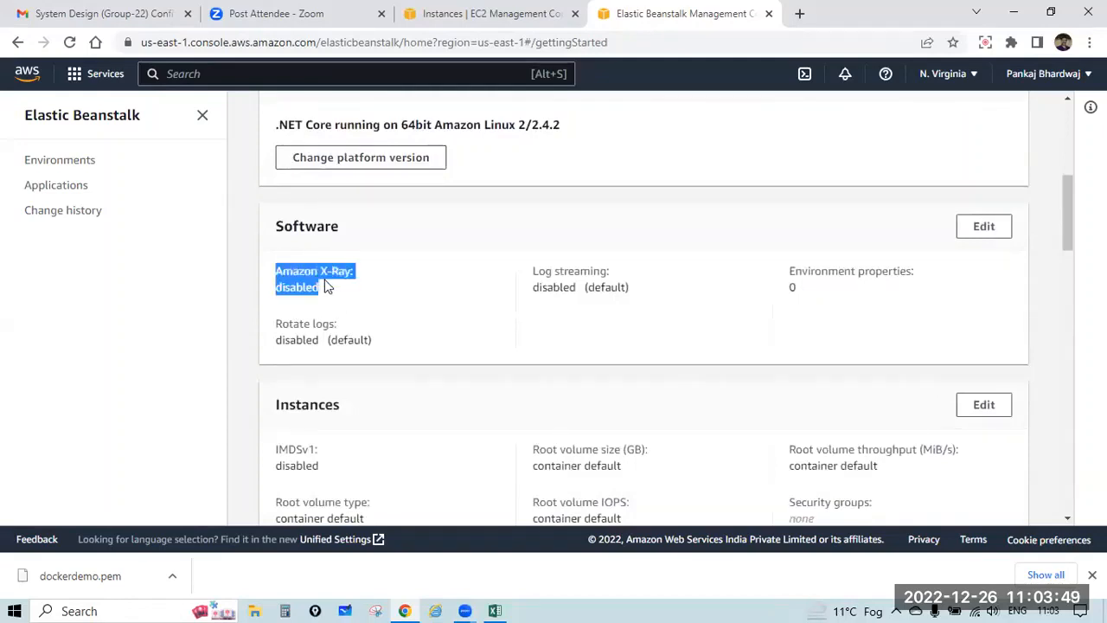
left_click_drag(533, 278, 555, 289)
left_click(583, 290)
left_click_drag(794, 272, 867, 273)
left_click_drag(288, 325, 355, 346)
scroll(363, 259, "up", 5)
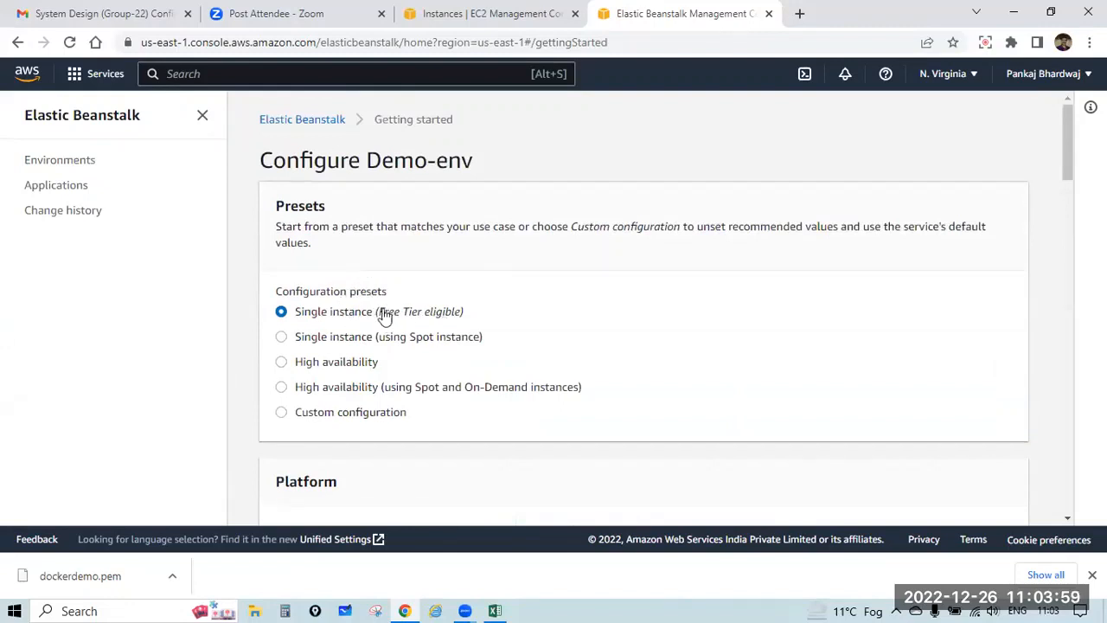
- Examine the Instances section's root volume size, IOPS and volume type settings
scroll(511, 274, "down", 3)
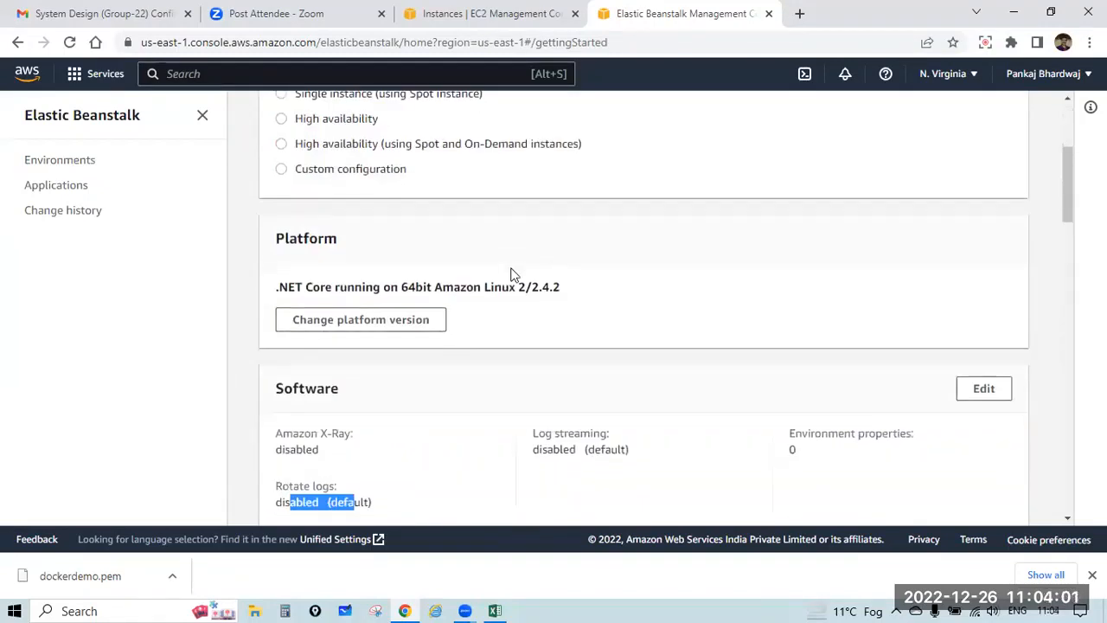
scroll(511, 274, "down", 3)
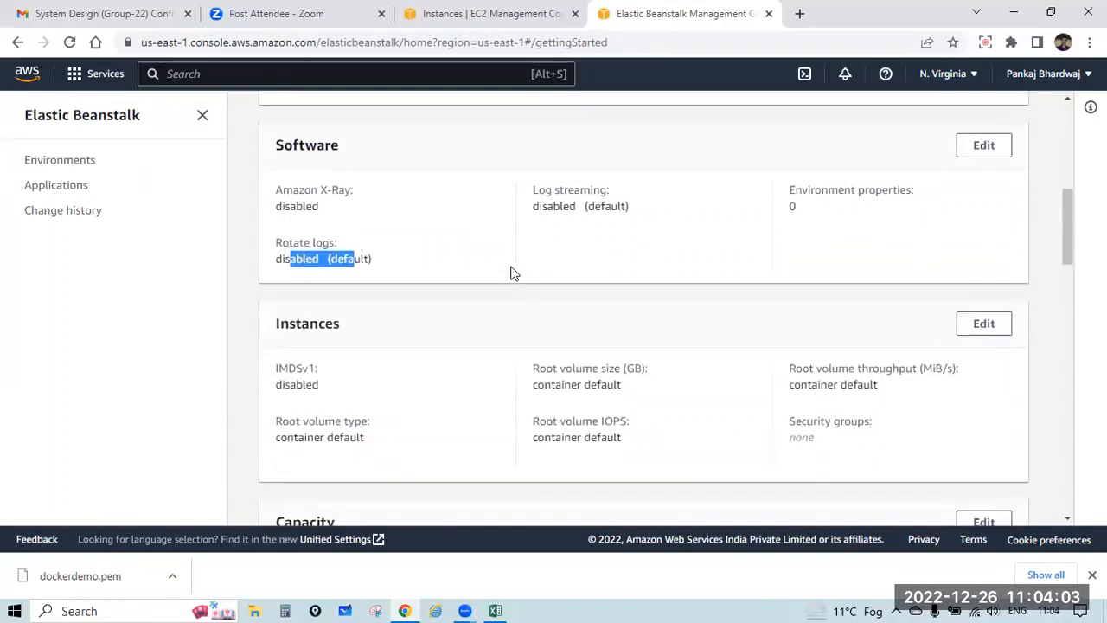
scroll(512, 275, "down", 1)
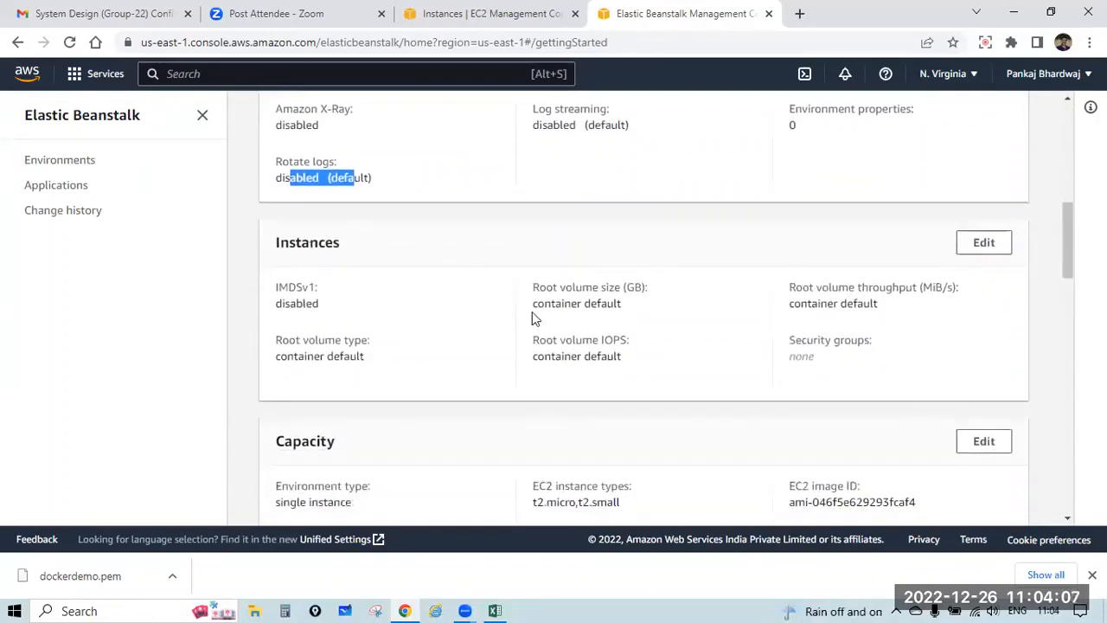
left_click_drag(532, 288, 636, 289)
left_click_drag(536, 317, 626, 314)
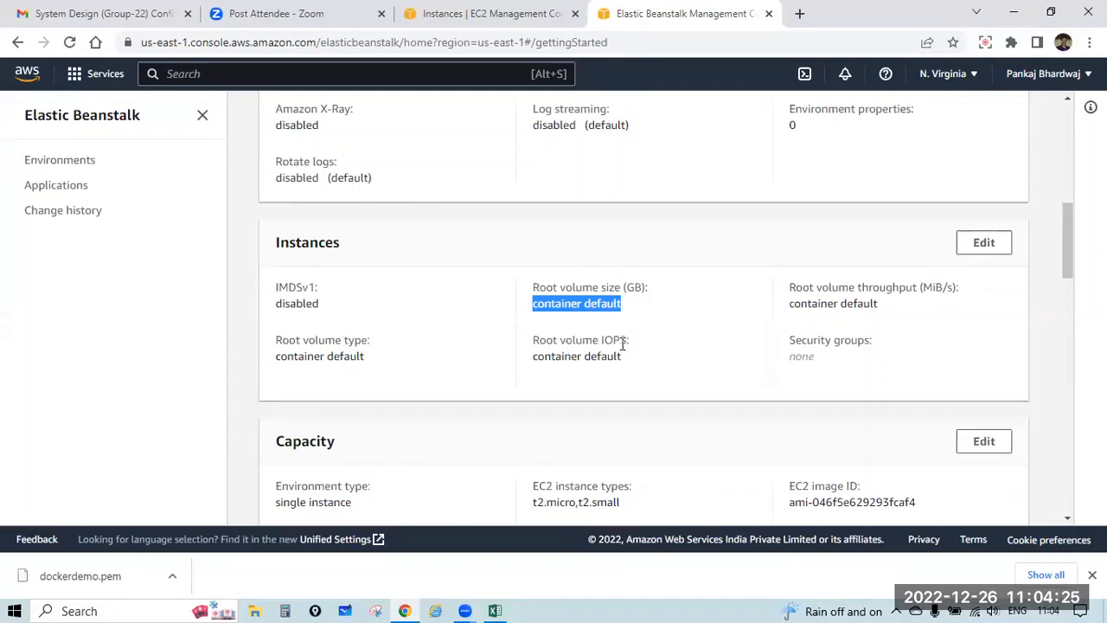
left_click_drag(630, 340, 539, 337)
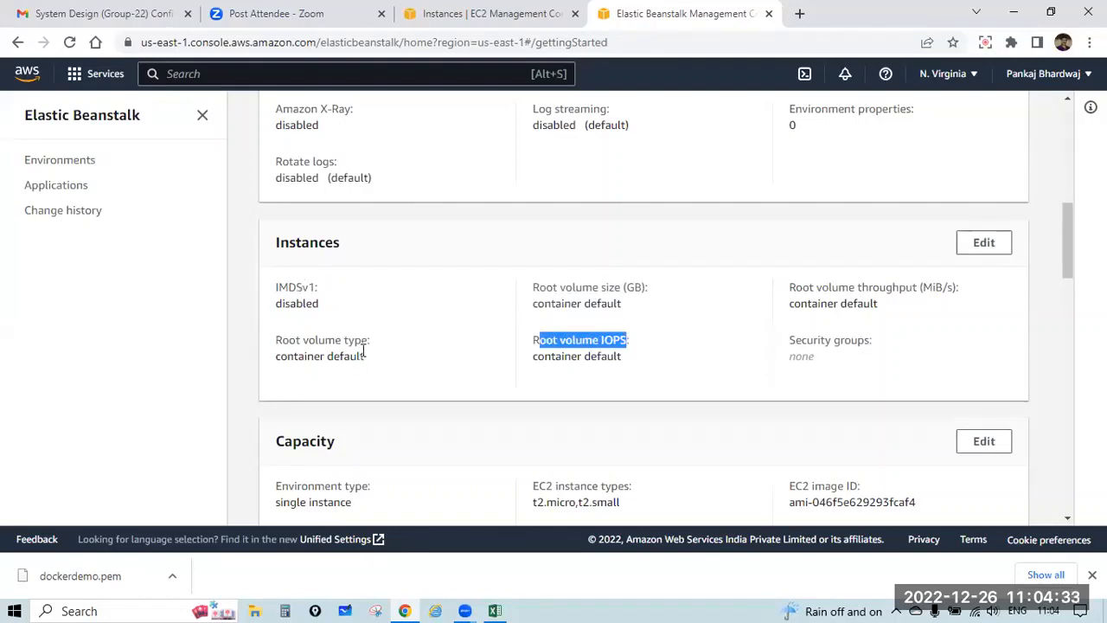
scroll(363, 351, "down", 1)
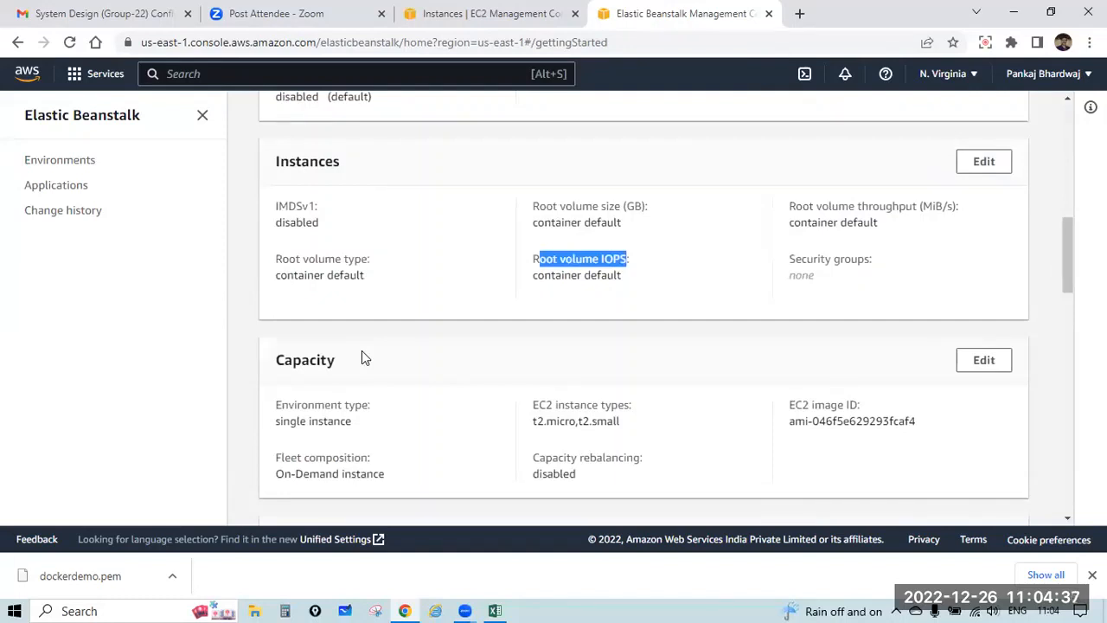
- Examine the Capacity section's EC2 instance types, image ID, fleet composition and environment type against the chosen preset
scroll(361, 351, "down", 1)
left_click_drag(334, 283, 278, 281)
scroll(464, 289, "up", 8)
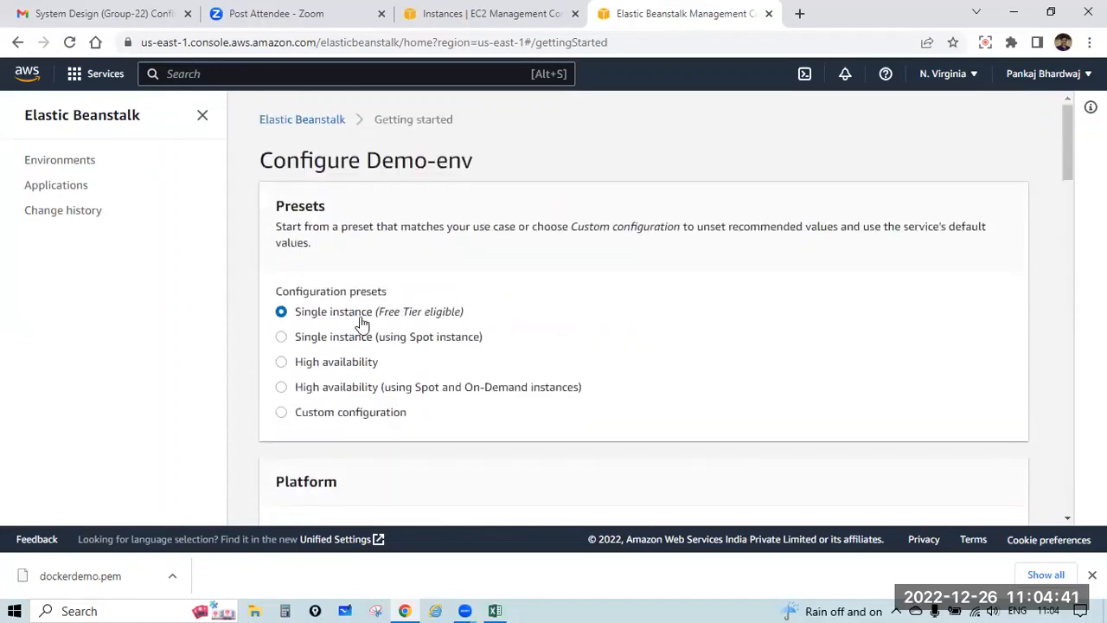
scroll(497, 317, "down", 8)
scroll(493, 317, "down", 2)
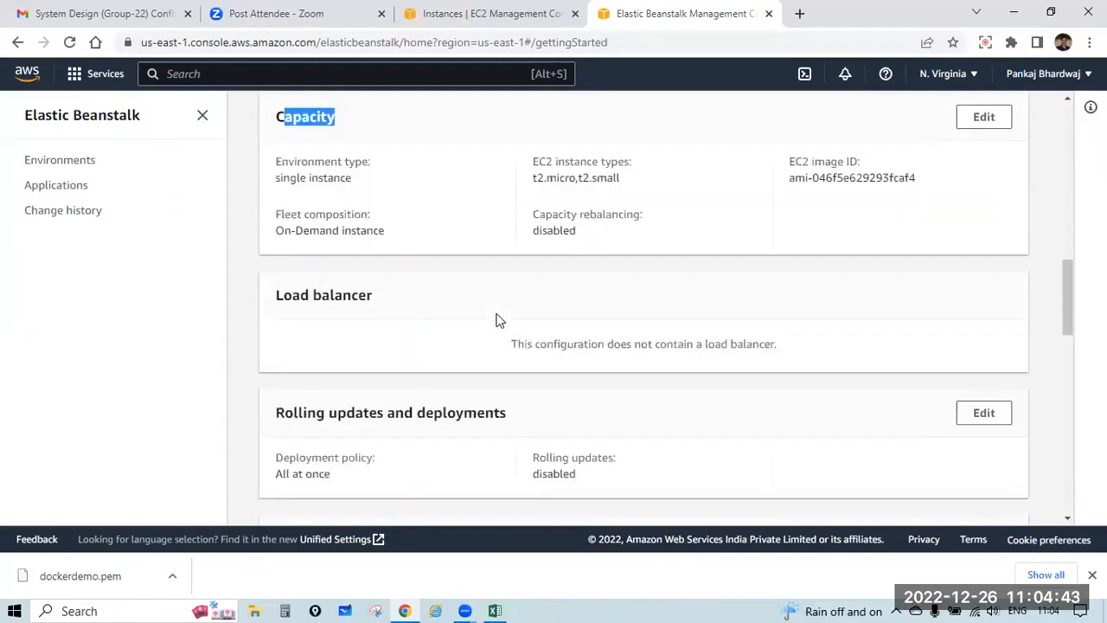
scroll(568, 275, "up", 1)
left_click_drag(578, 260, 530, 259)
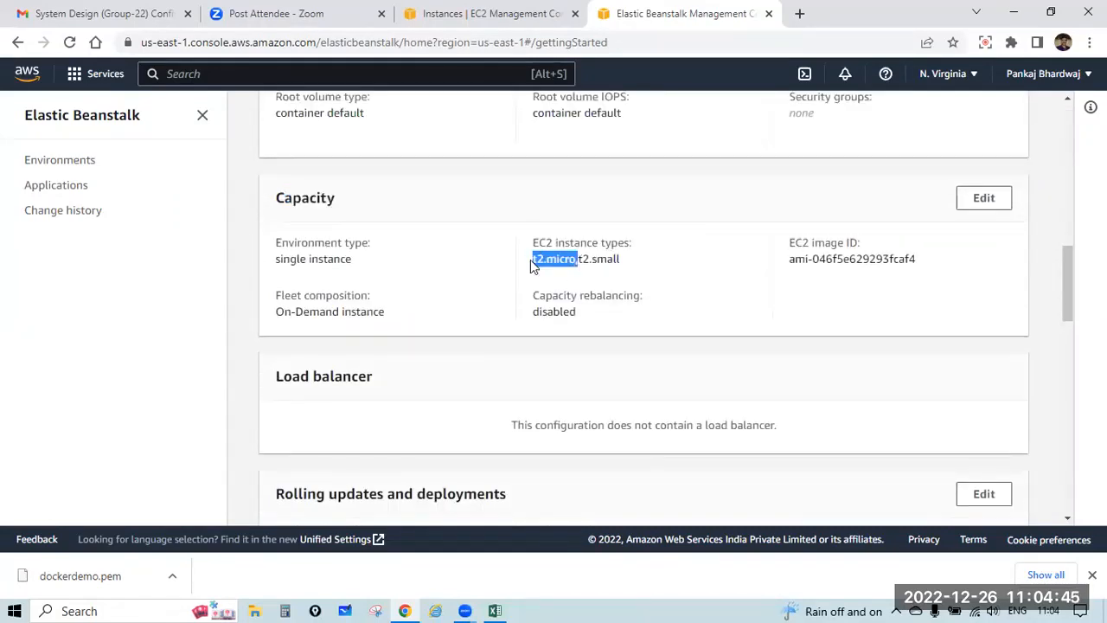
left_click_drag(621, 259, 577, 260)
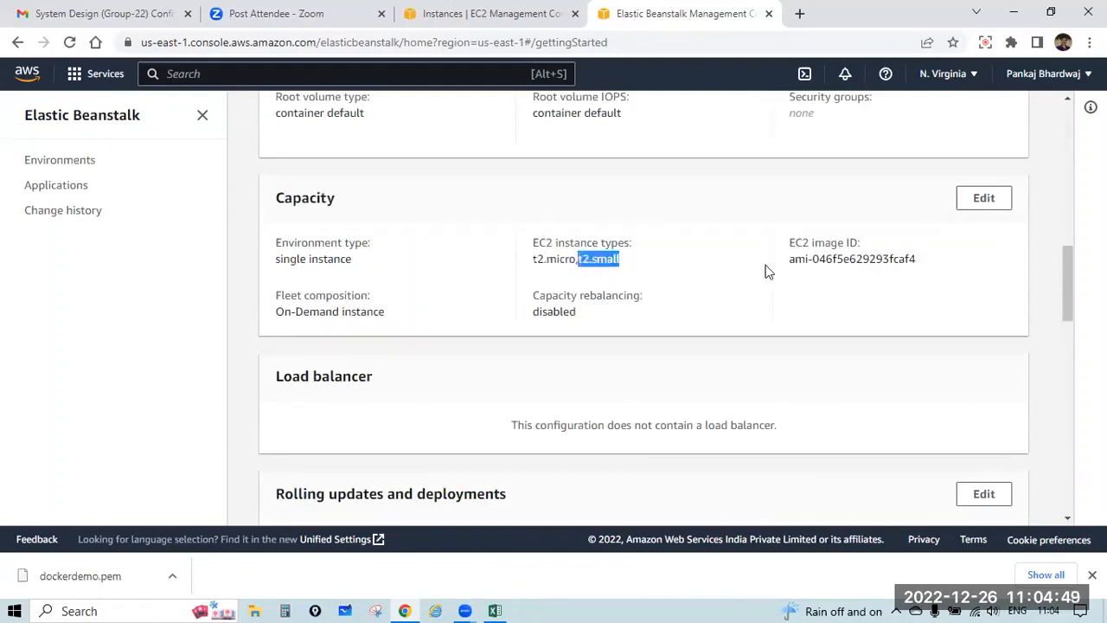
left_click_drag(789, 264, 922, 267)
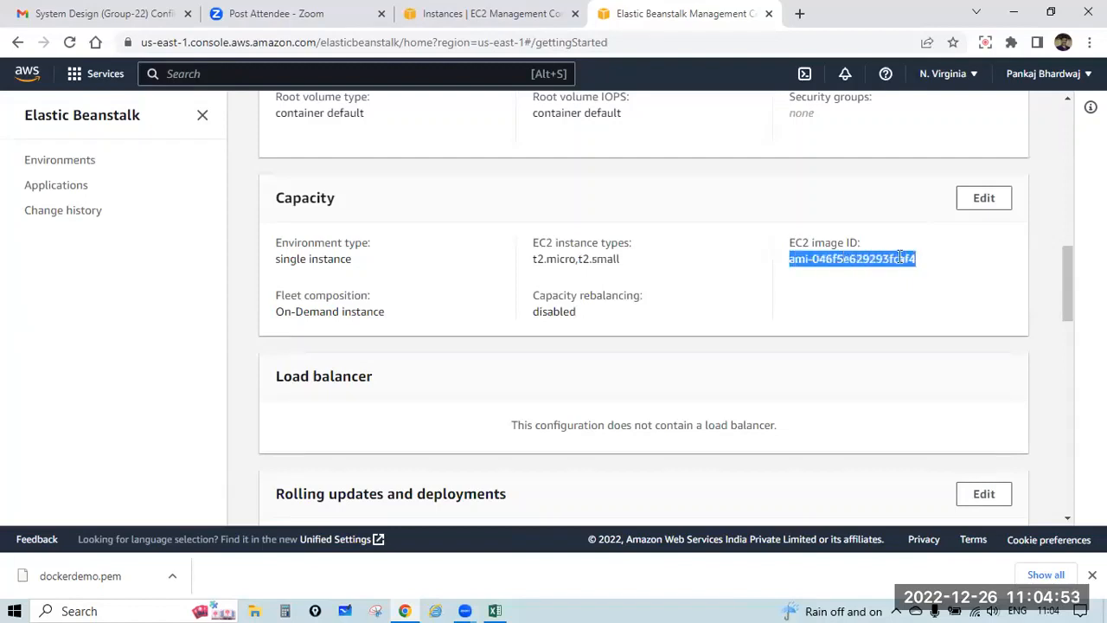
left_click_drag(385, 313, 277, 309)
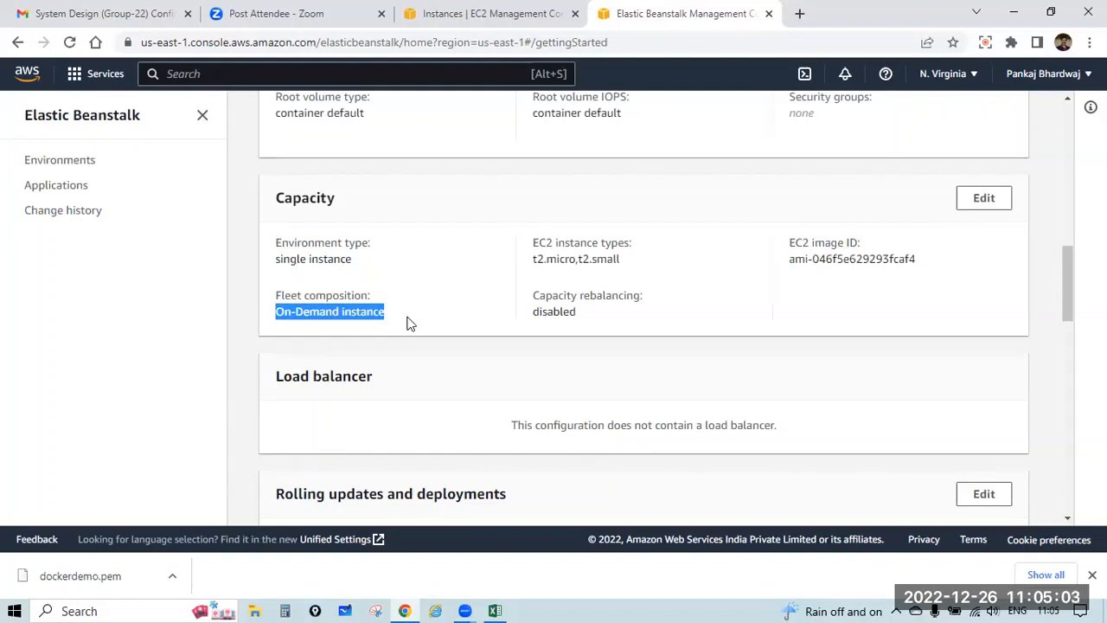
left_click_drag(352, 260, 275, 259)
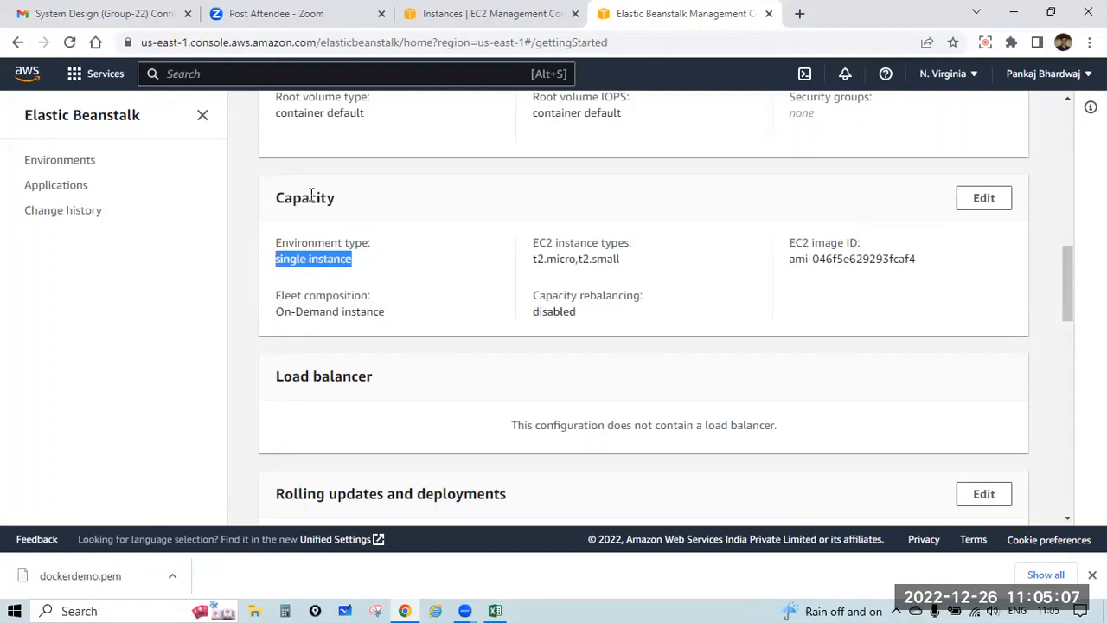
- Open the capacity settings for editing and browse the available EC2 instance types
left_click(985, 199)
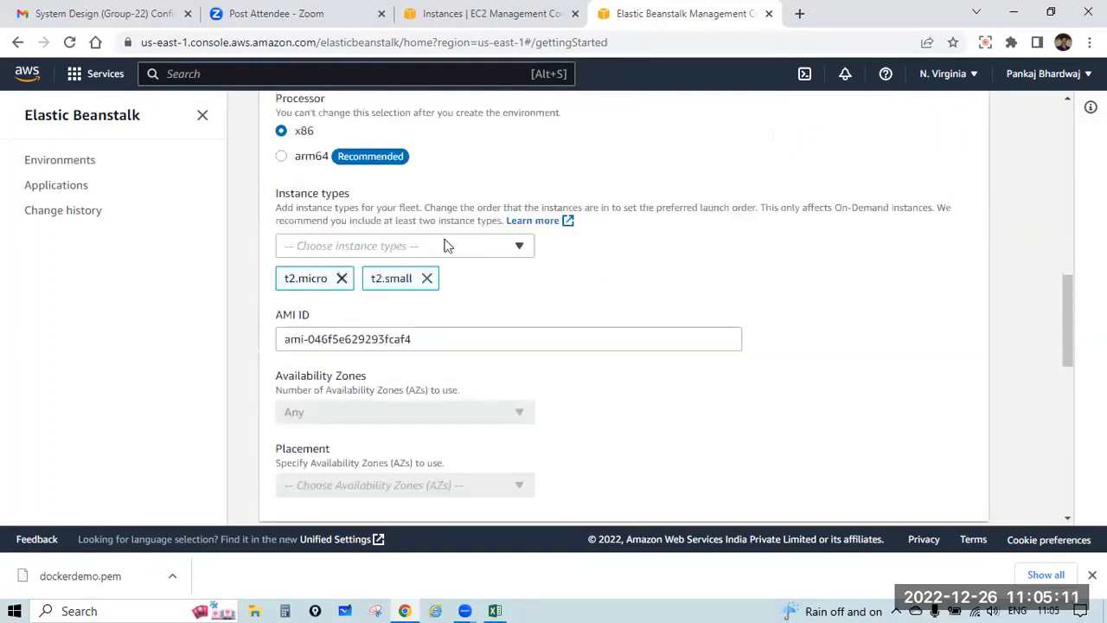
left_click(465, 249)
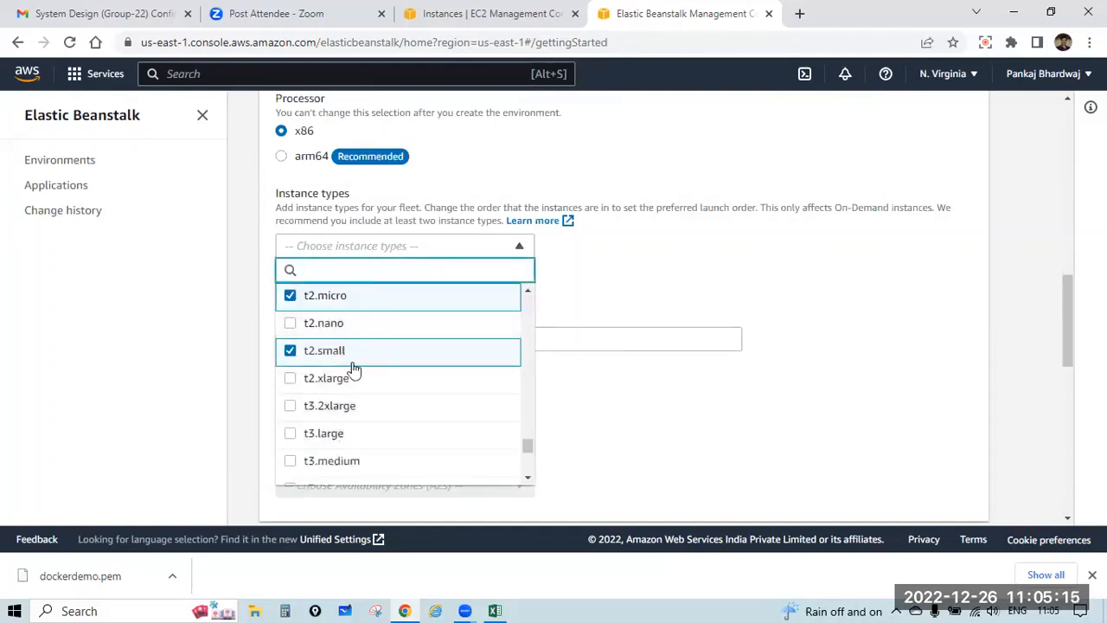
scroll(368, 421, "down", 15)
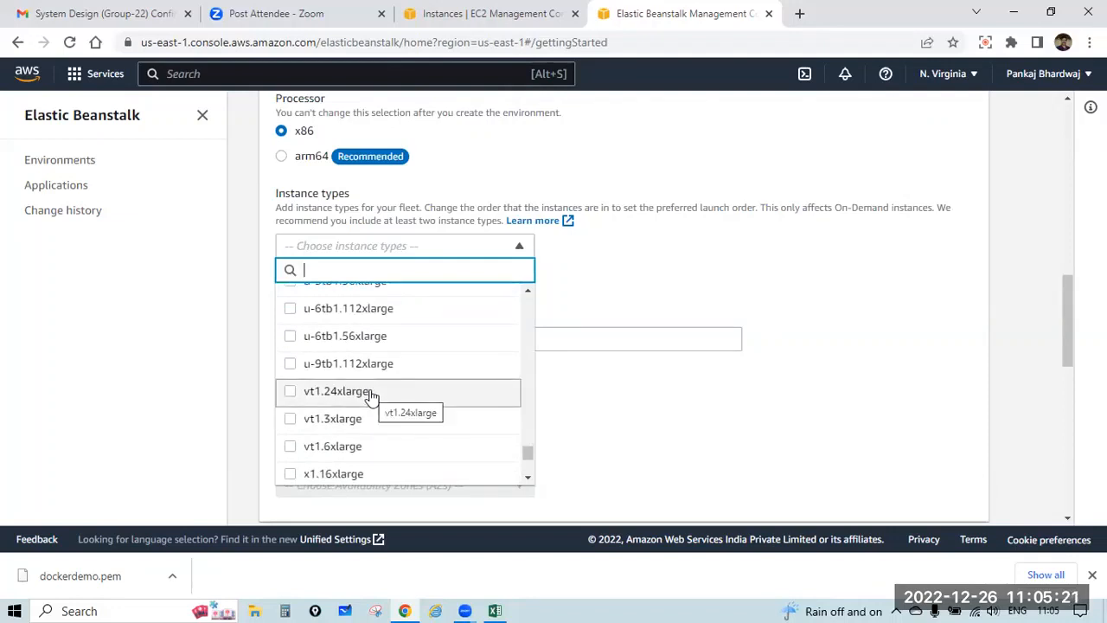
left_click(595, 266)
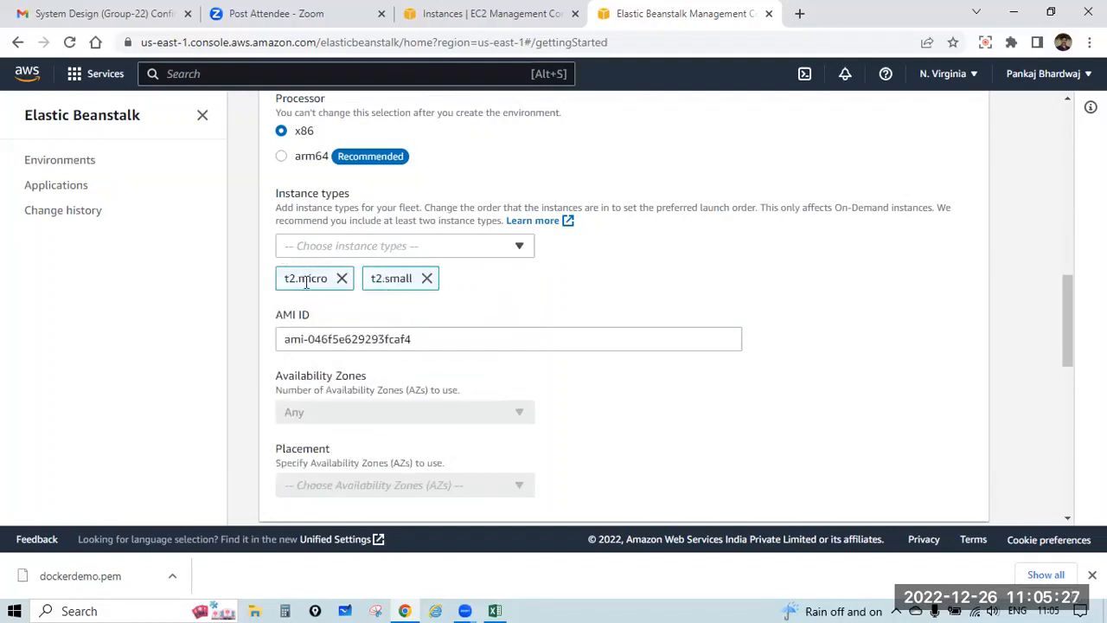
- Remove t2.small from the instance types, review the scaling triggers, and save the capacity settings
left_click(426, 279)
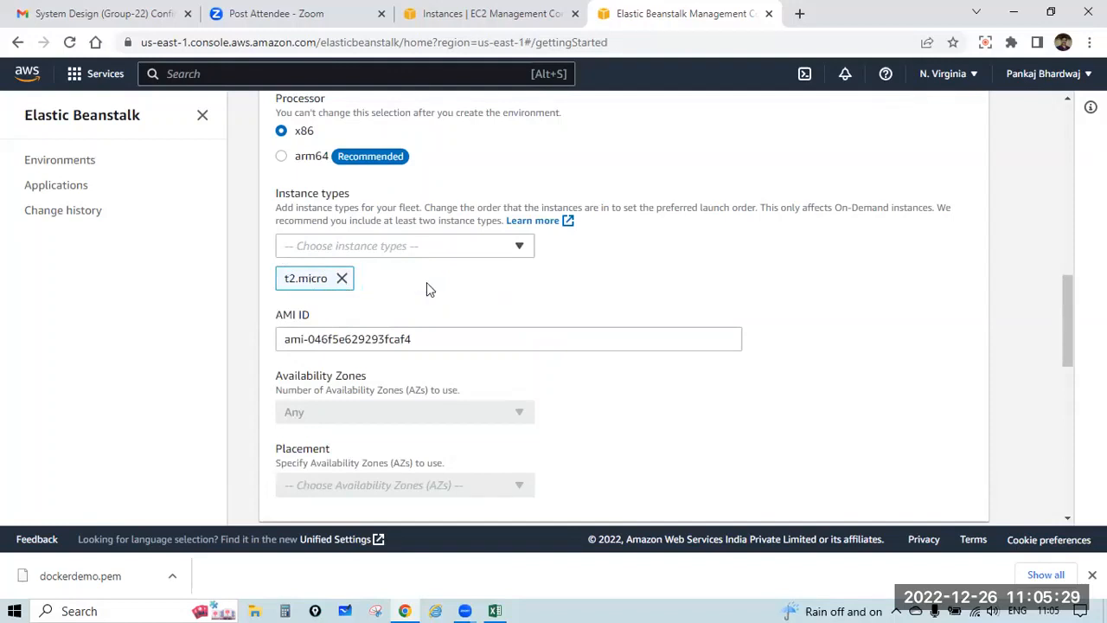
scroll(426, 285, "down", 1)
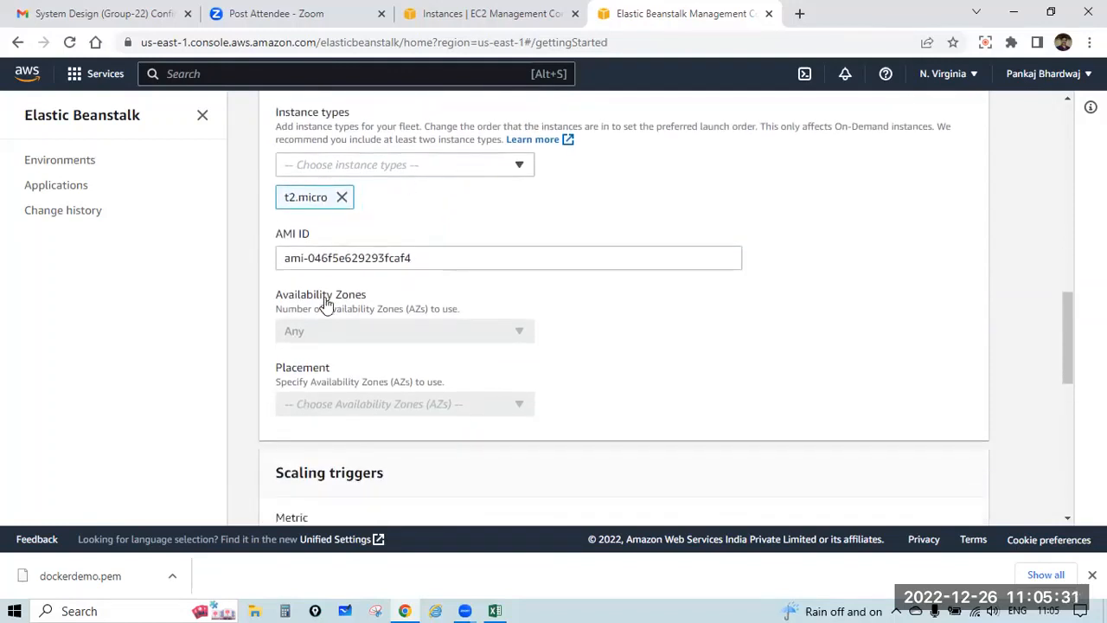
scroll(326, 303, "up", 2)
scroll(329, 270, "down", 6)
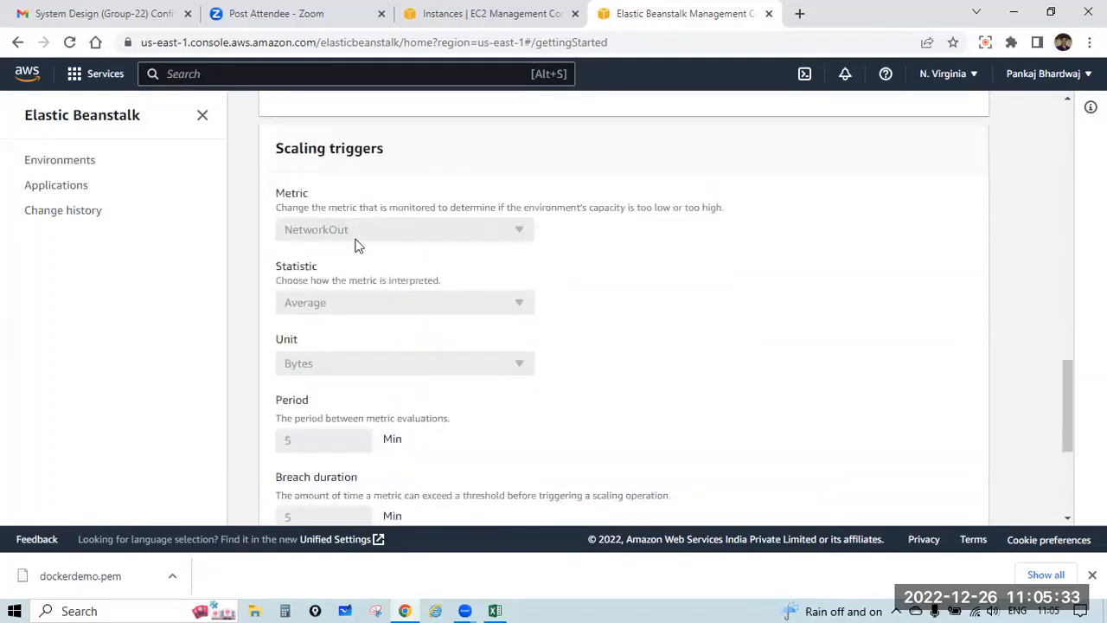
scroll(354, 245, "down", 3)
scroll(749, 376, "up", 2)
scroll(749, 375, "down", 2)
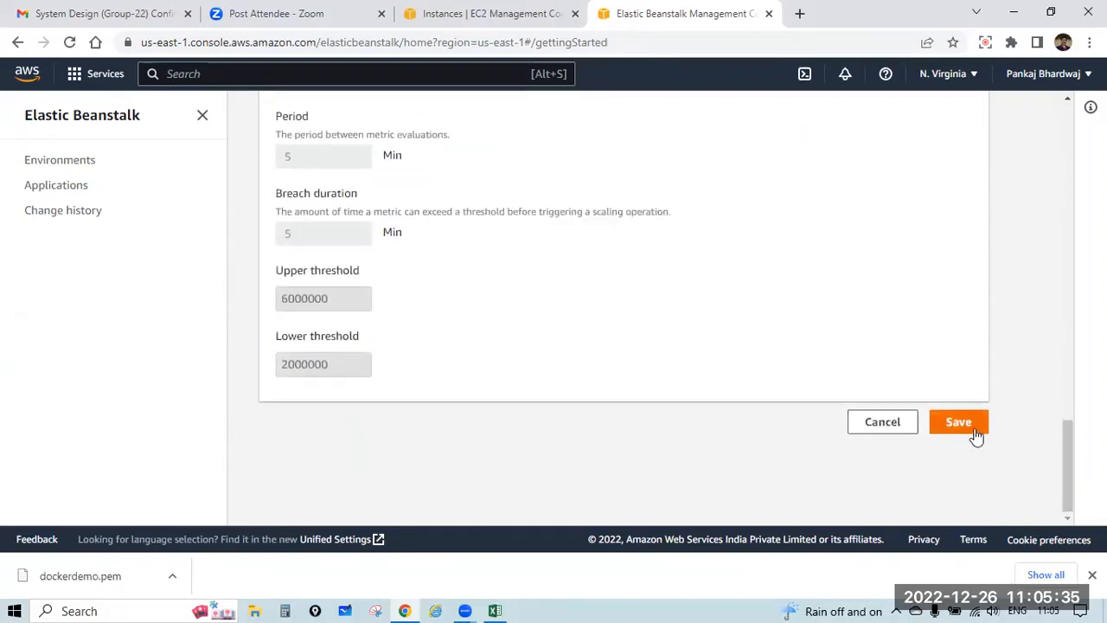
left_click(974, 433)
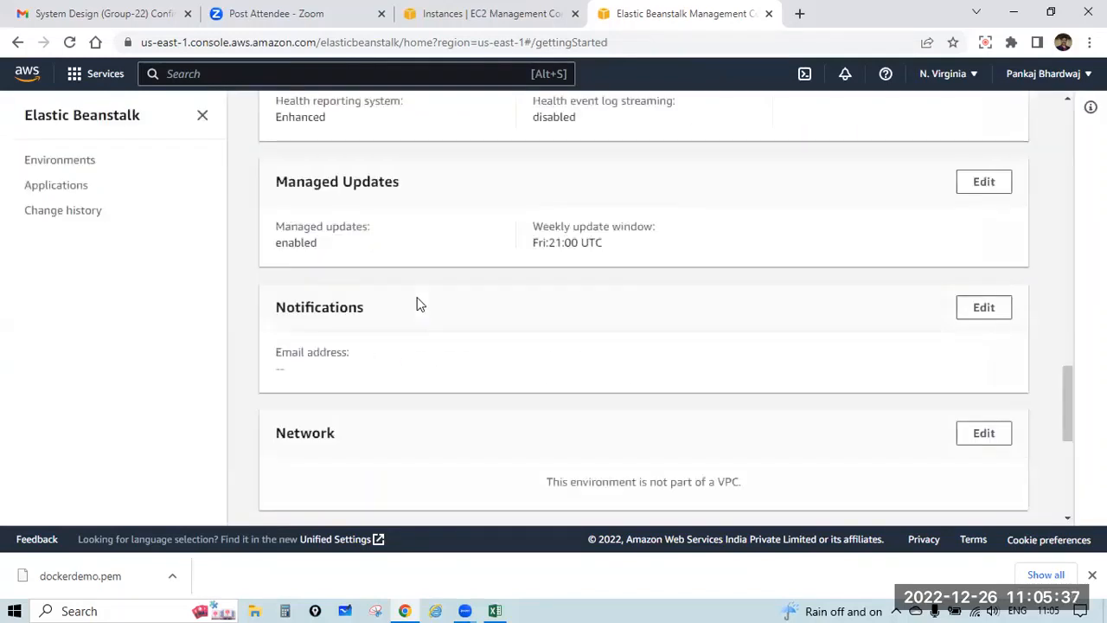
scroll(531, 243, "up", 5)
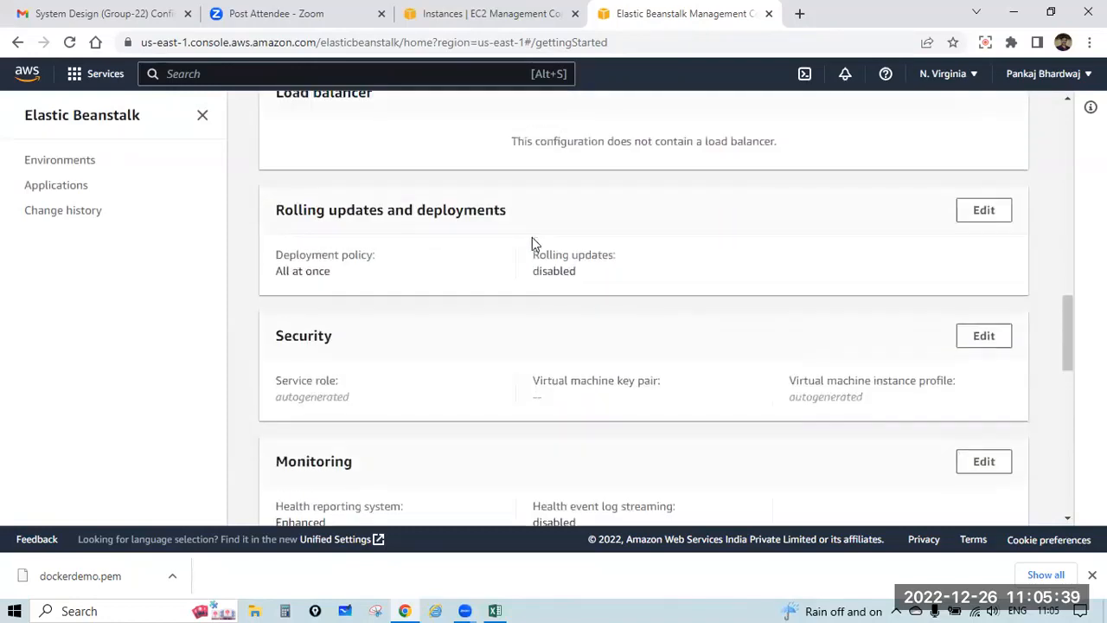
scroll(532, 243, "up", 4)
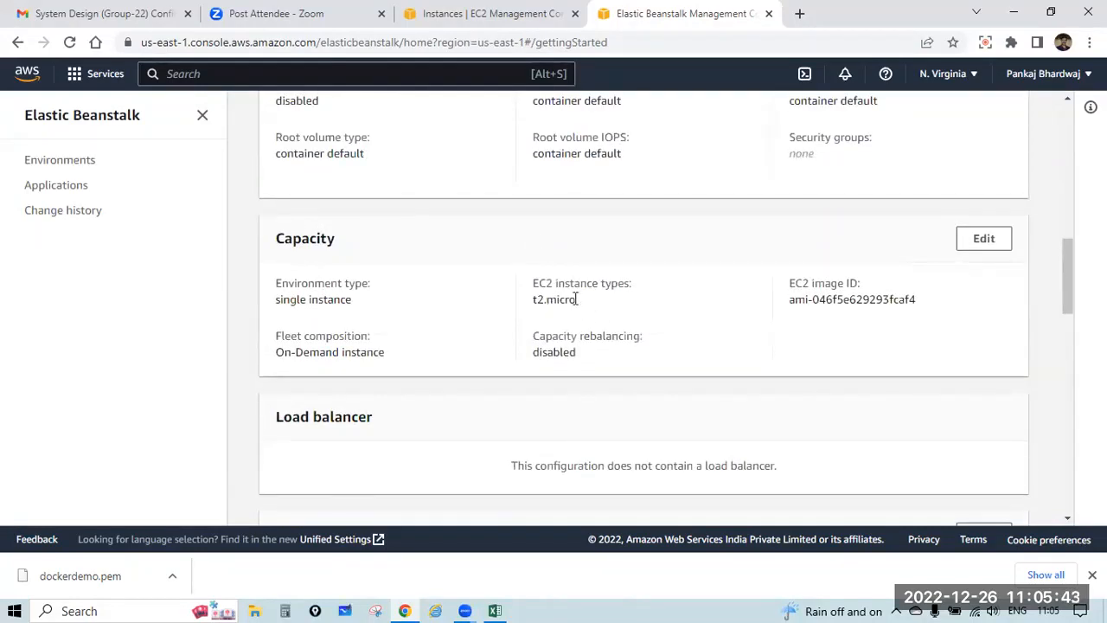
scroll(285, 351, "down", 1)
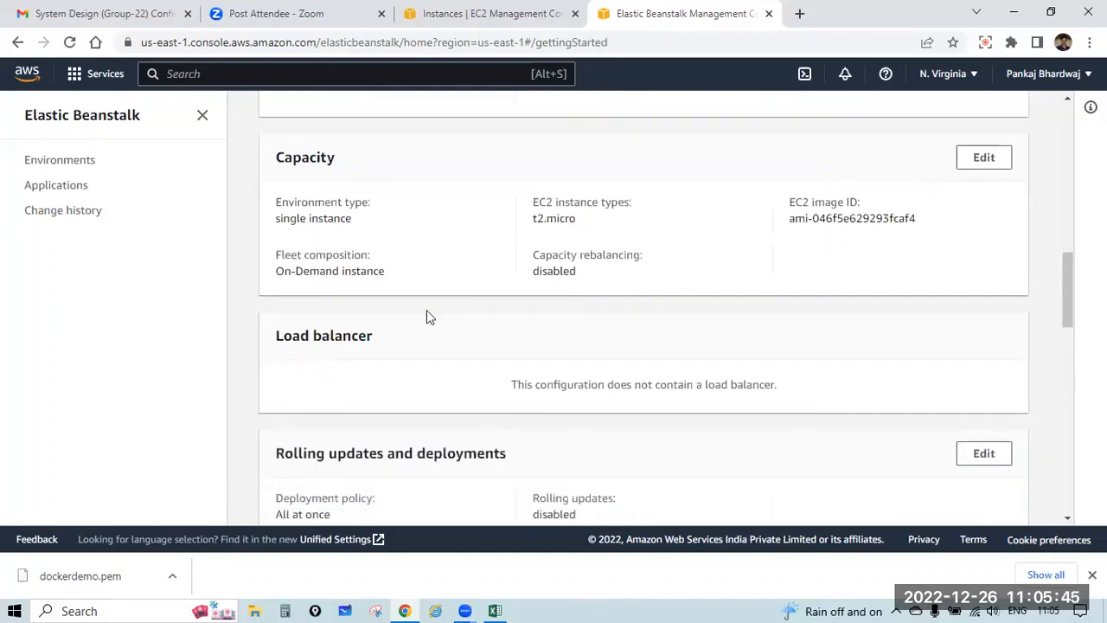
- Examine the configuration presets alongside the Platform, Software and Instances sections of the environment
scroll(427, 317, "up", 10)
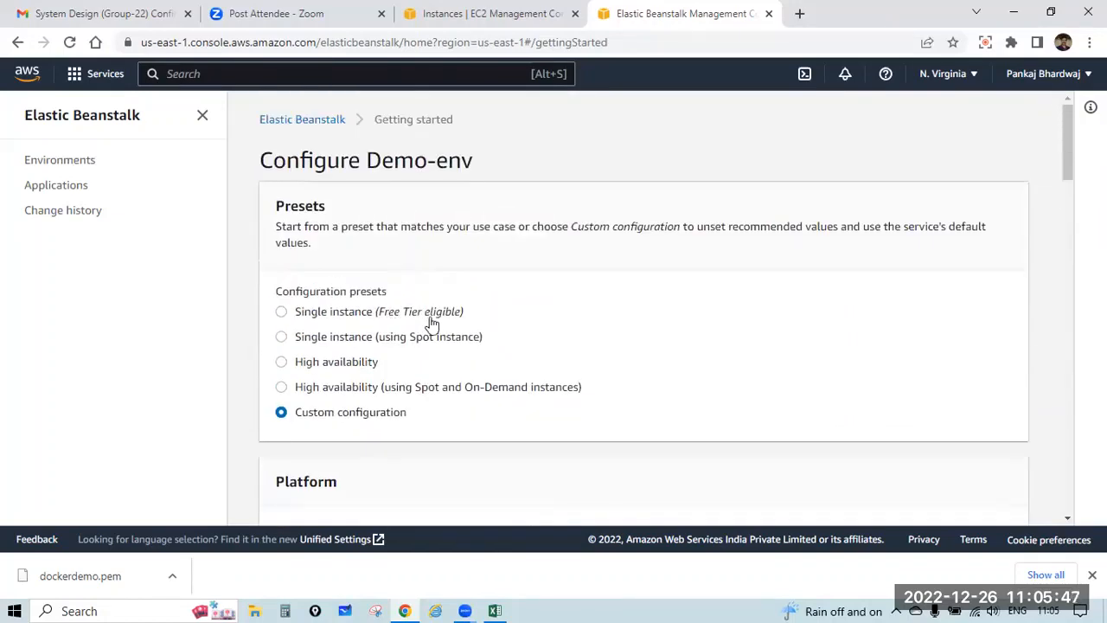
scroll(449, 319, "down", 10)
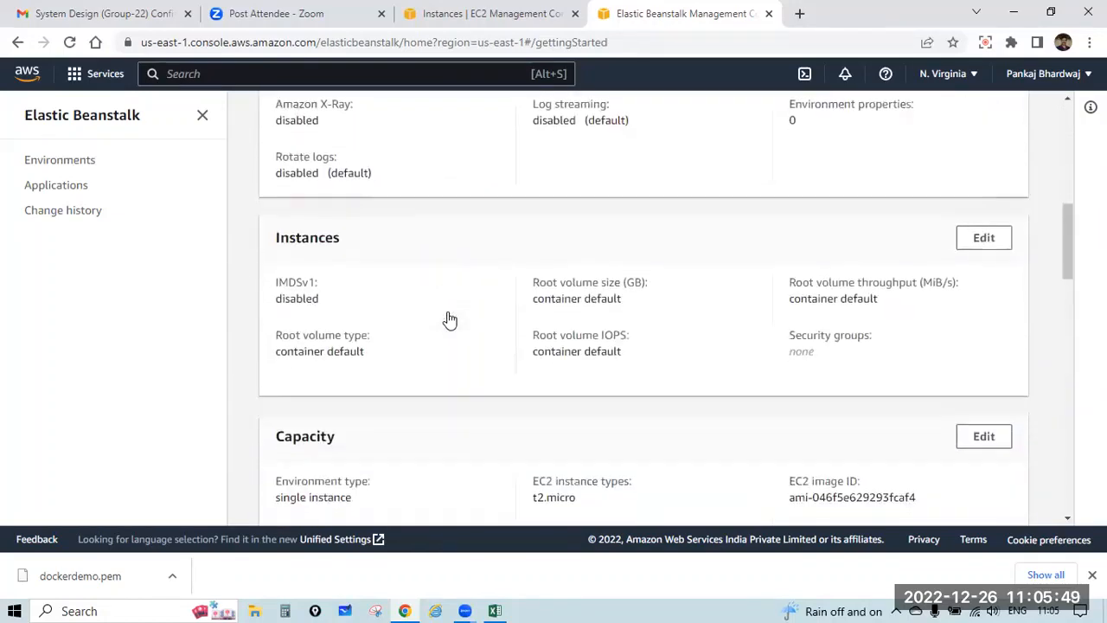
scroll(538, 312, "up", 6)
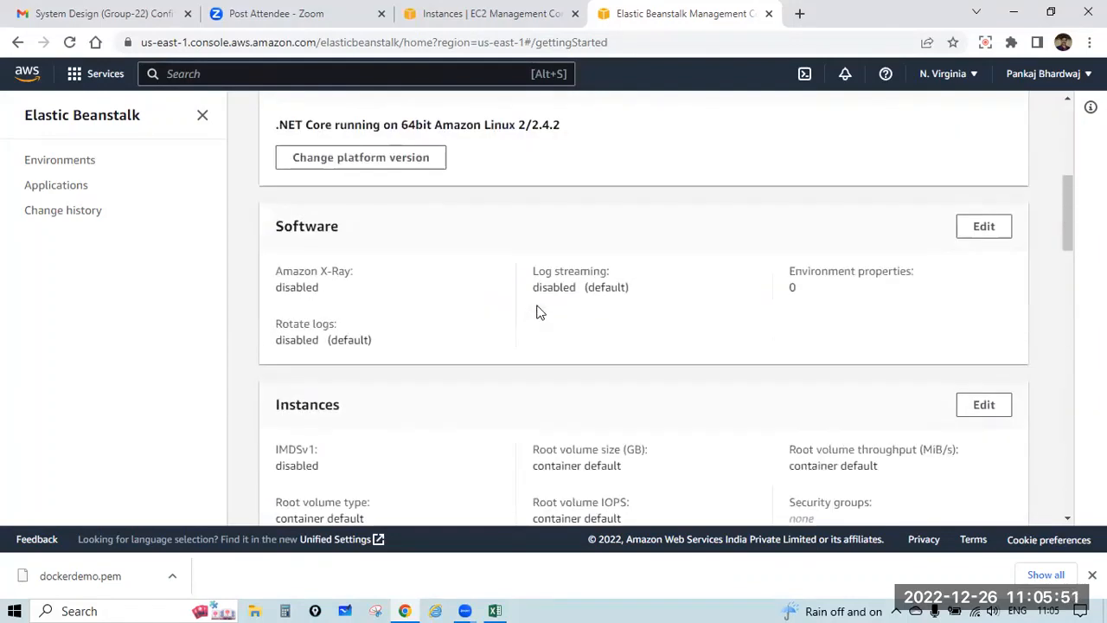
scroll(427, 326, "down", 2)
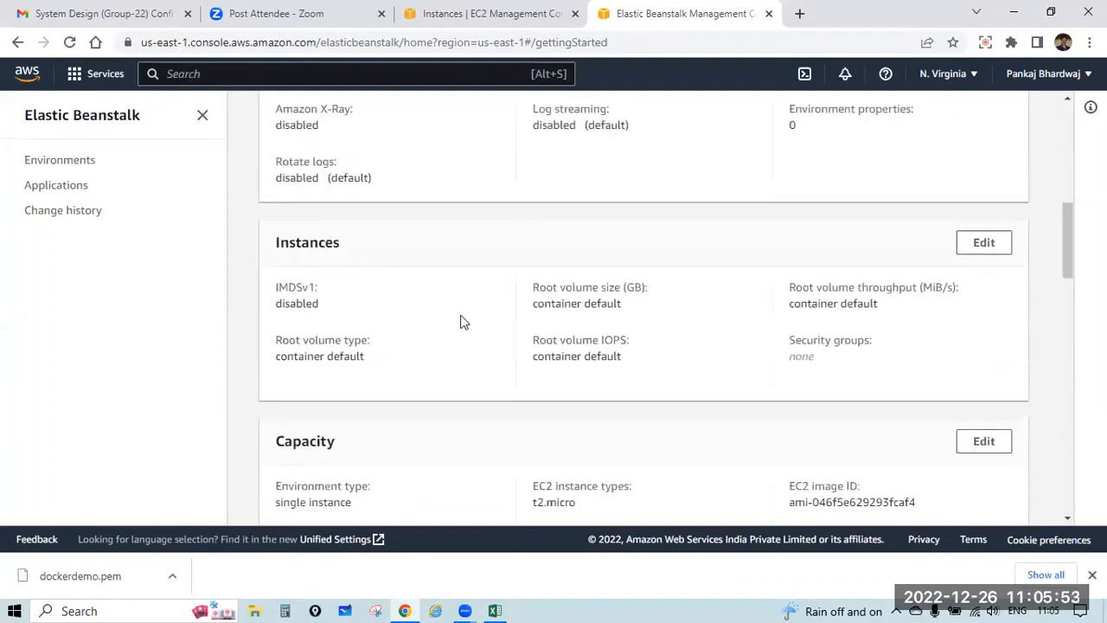
scroll(536, 304, "up", 2)
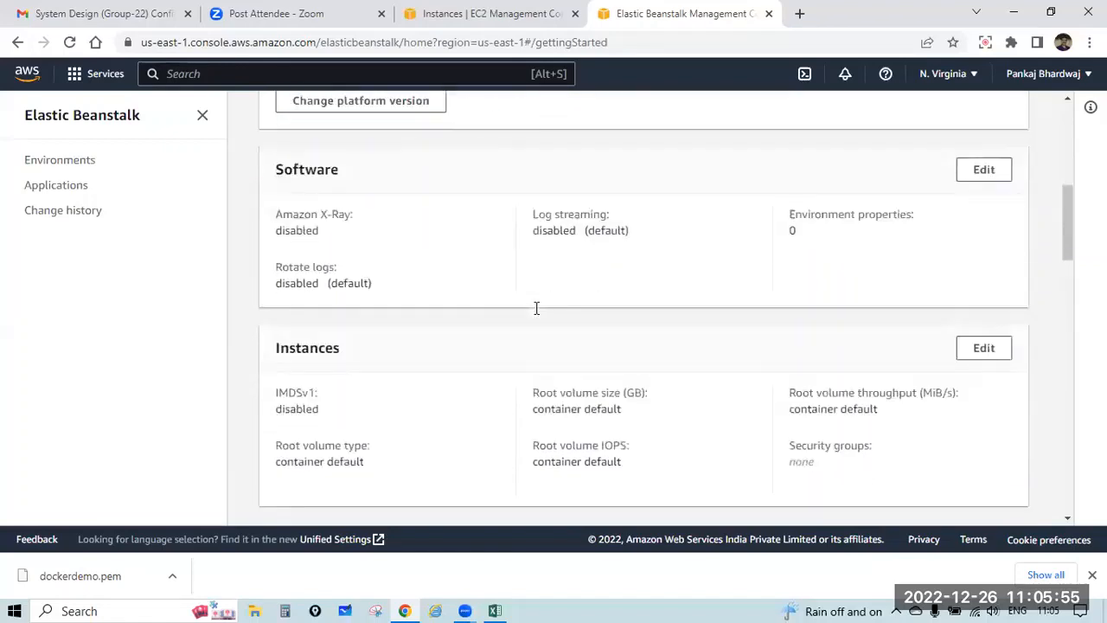
scroll(536, 309, "down", 3)
scroll(529, 349, "up", 10)
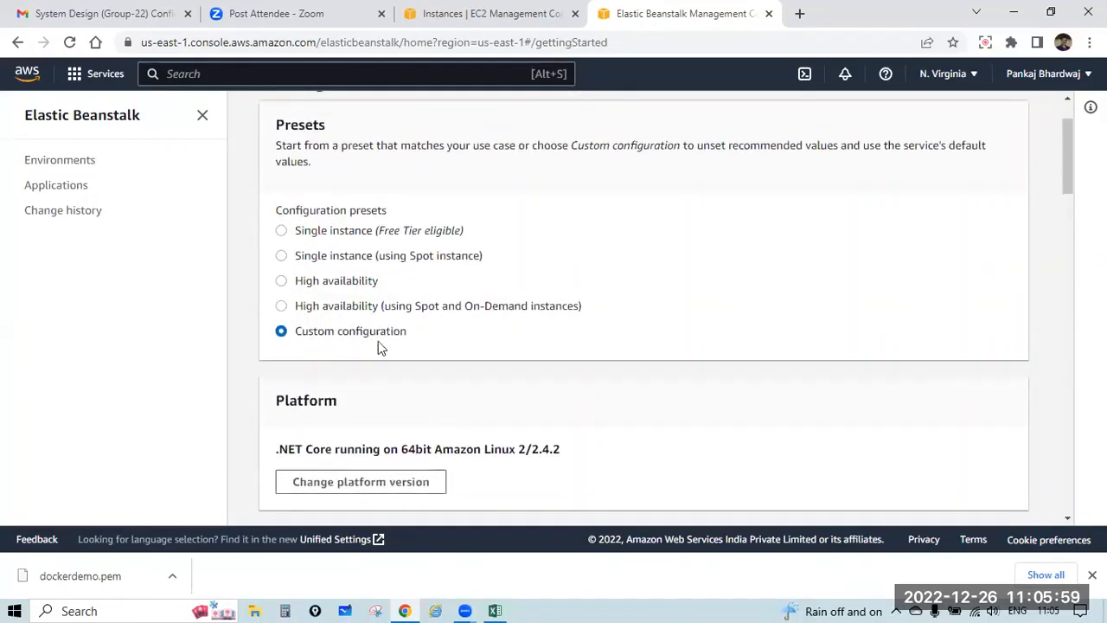
scroll(393, 344, "down", 3)
scroll(394, 344, "down", 1)
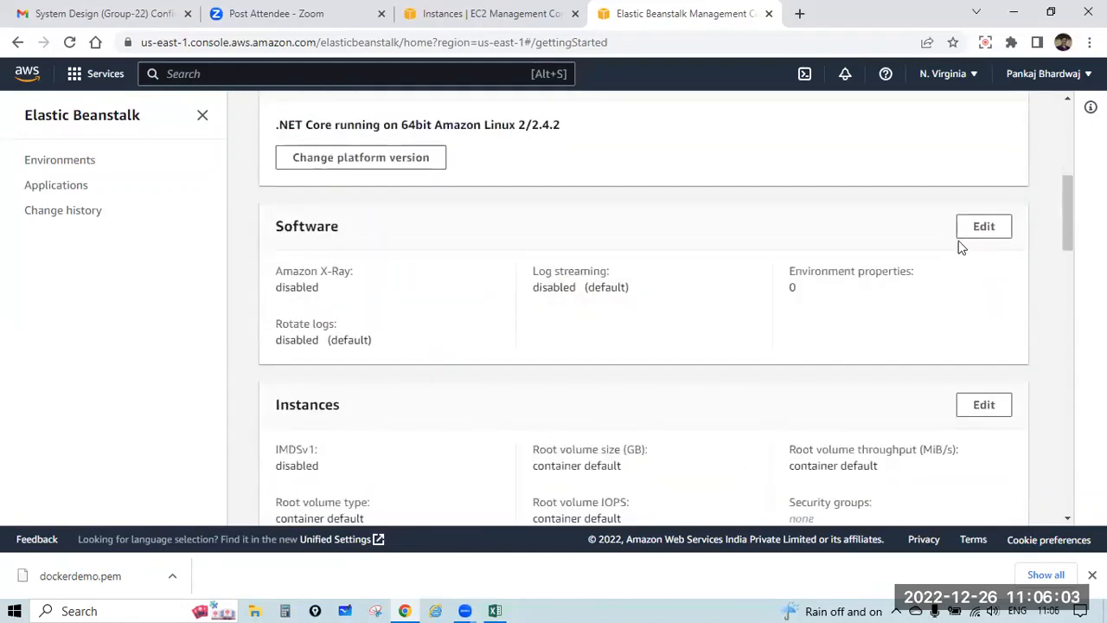
scroll(593, 342, "up", 5)
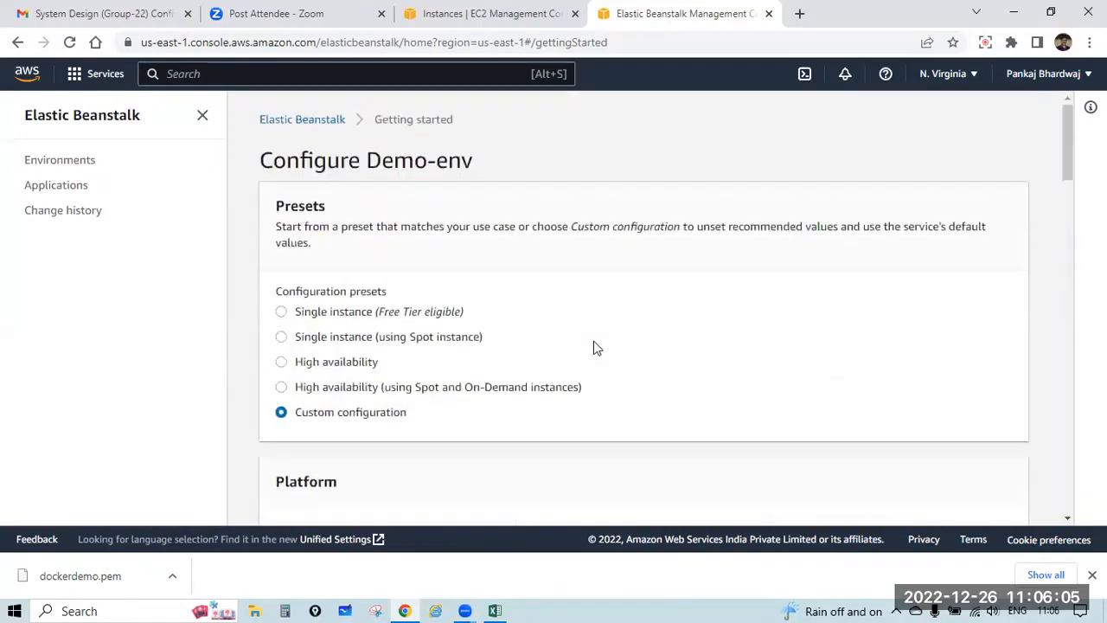
- Choose the Single instance (Free Tier eligible) preset and examine the EC2 instance types in the Capacity section
left_click(379, 316)
scroll(402, 220, "down", 4)
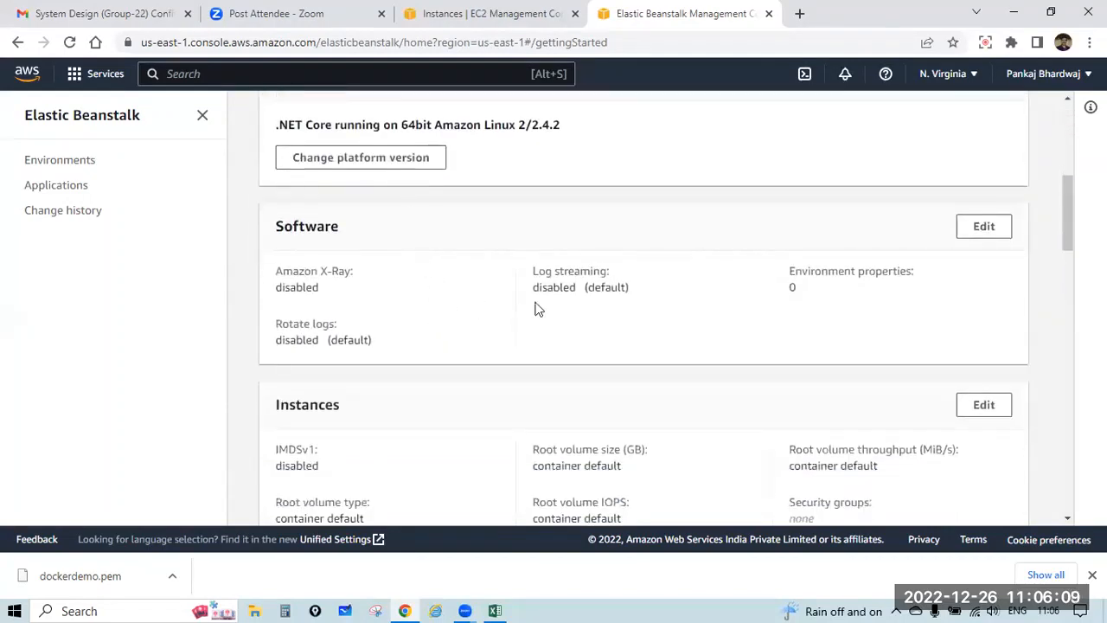
scroll(538, 307, "down", 3)
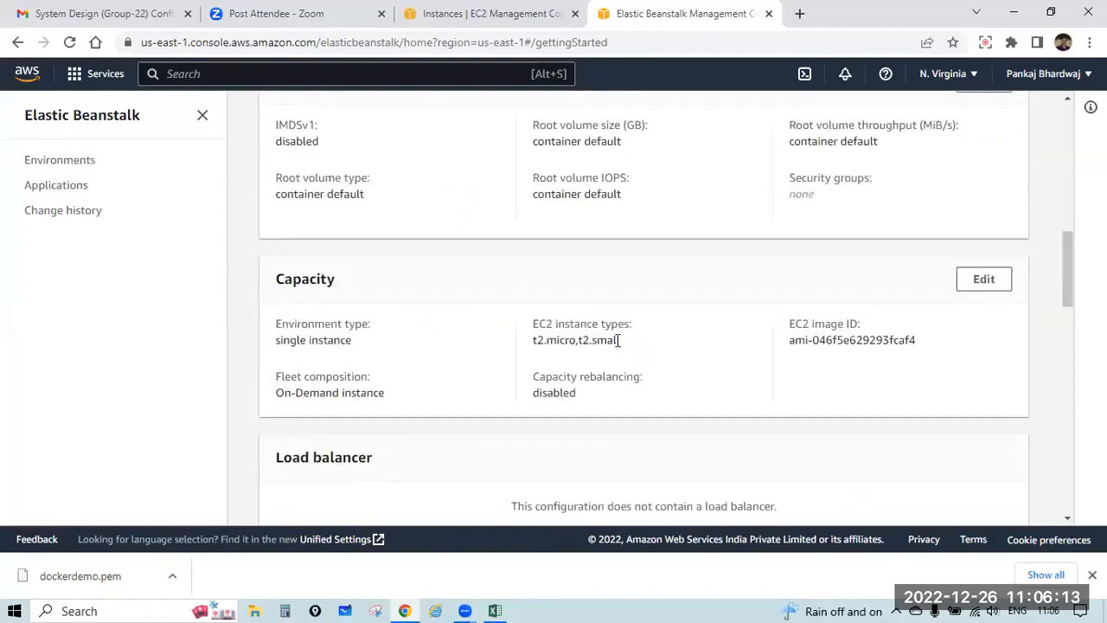
left_click_drag(619, 339, 526, 335)
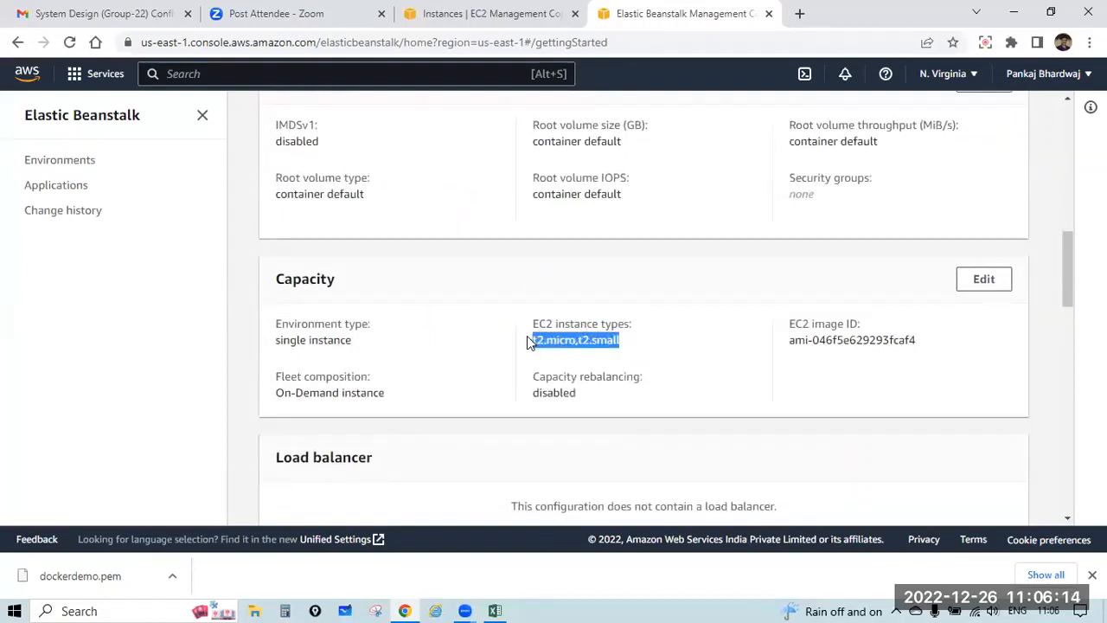
left_click(636, 317)
left_click_drag(620, 342, 534, 343)
scroll(590, 374, "down", 1)
scroll(591, 333, "down", 2)
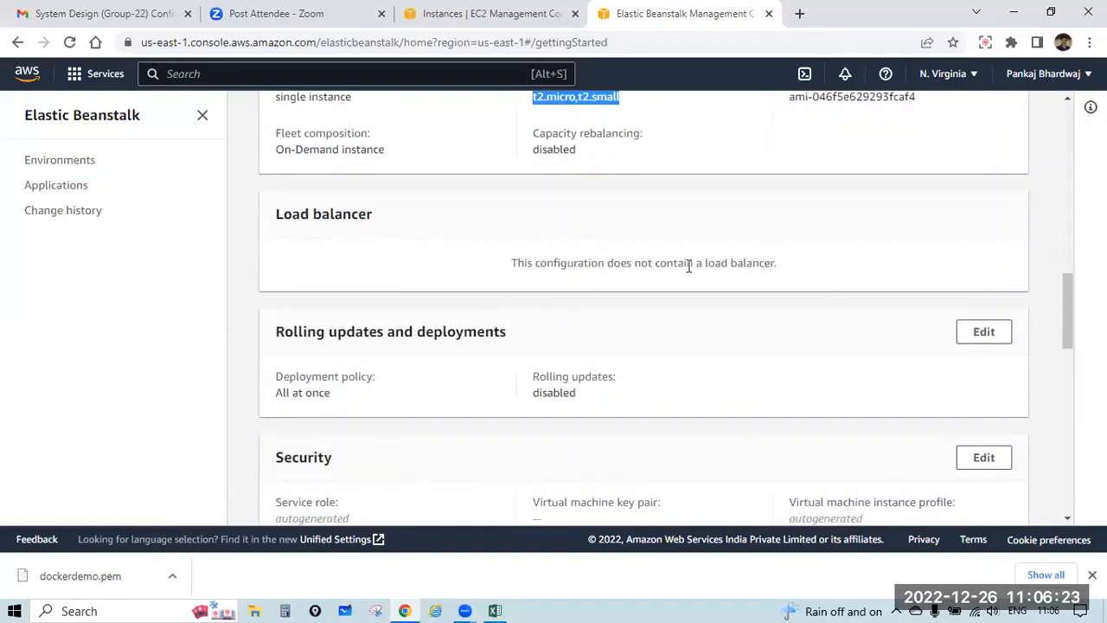
- Choose the High availability (using Spot and On-Demand instances) preset and review the load balancer's type, listeners and processes
scroll(683, 265, "up", 15)
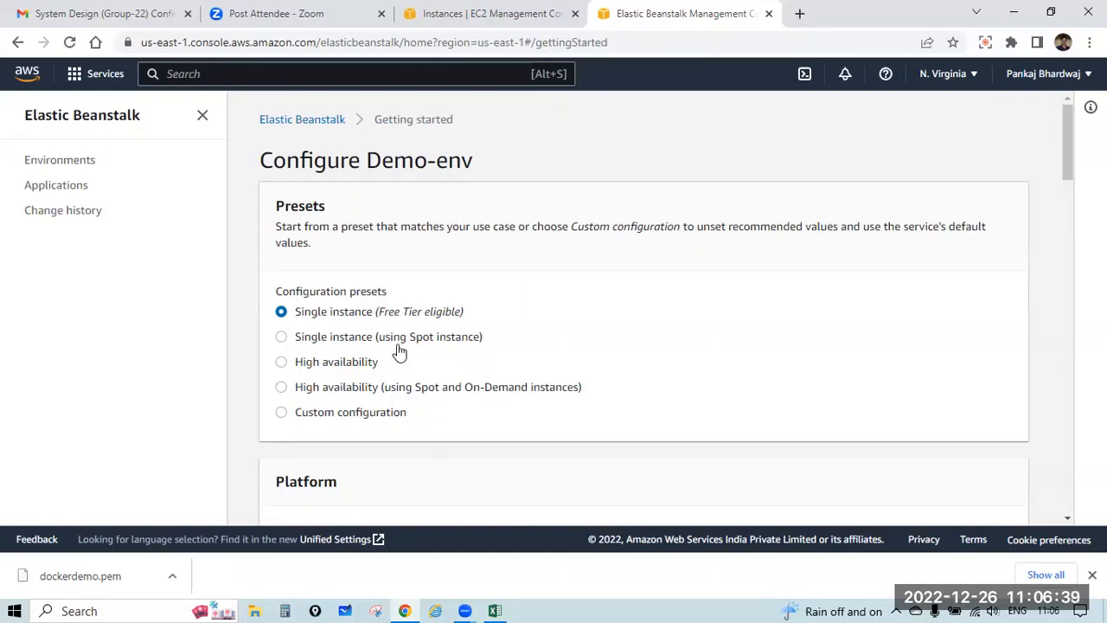
scroll(487, 319, "down", 5)
scroll(487, 319, "down", 4)
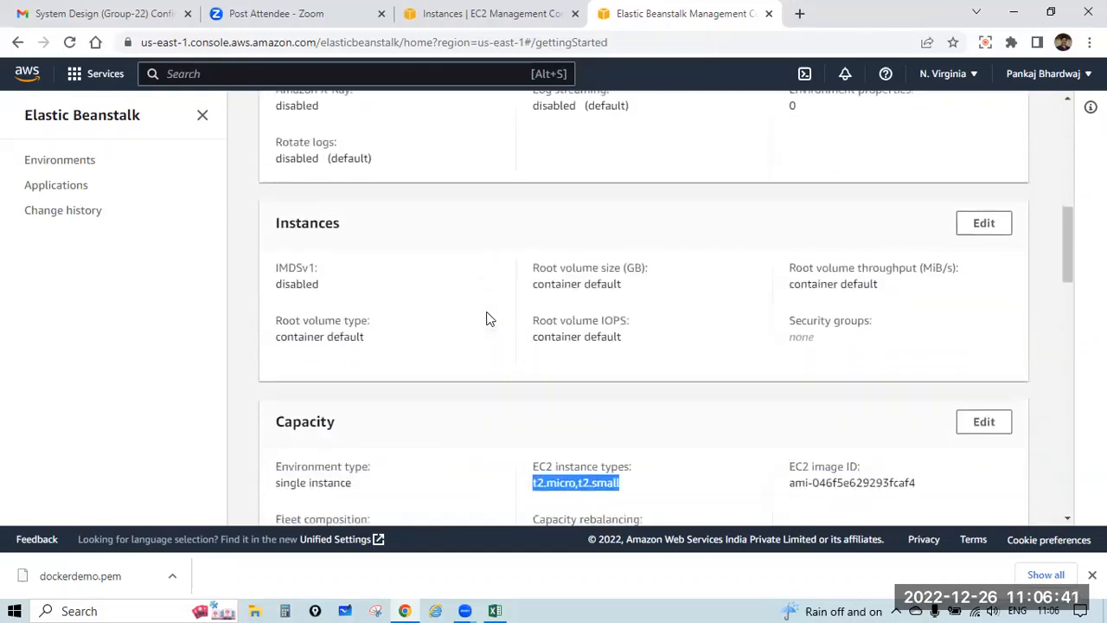
scroll(486, 319, "up", 9)
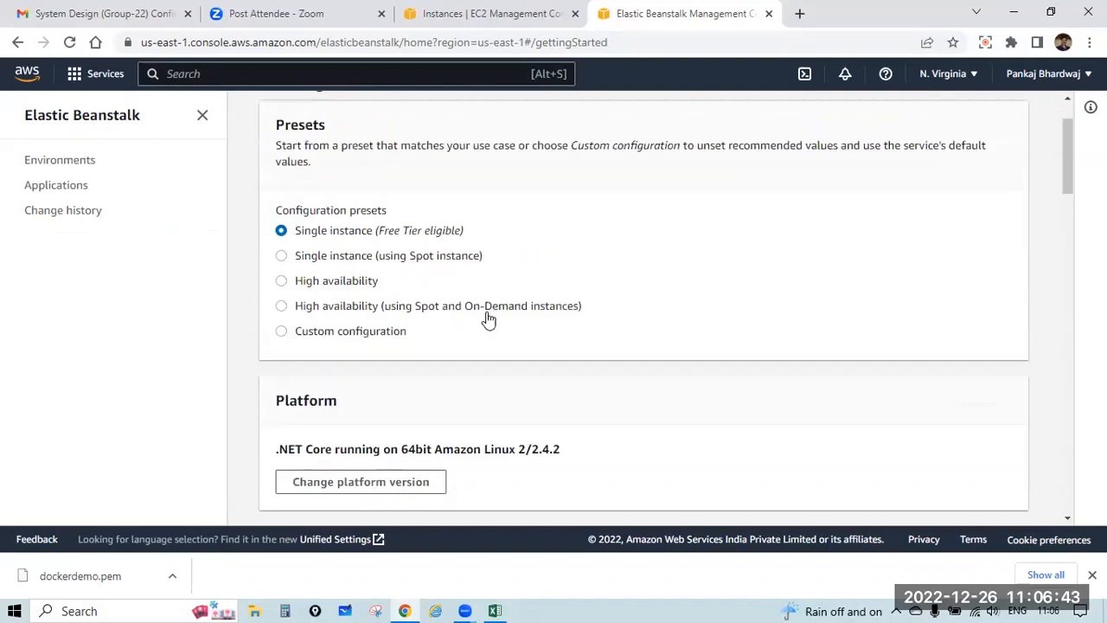
left_click(379, 311)
scroll(584, 314, "down", 9)
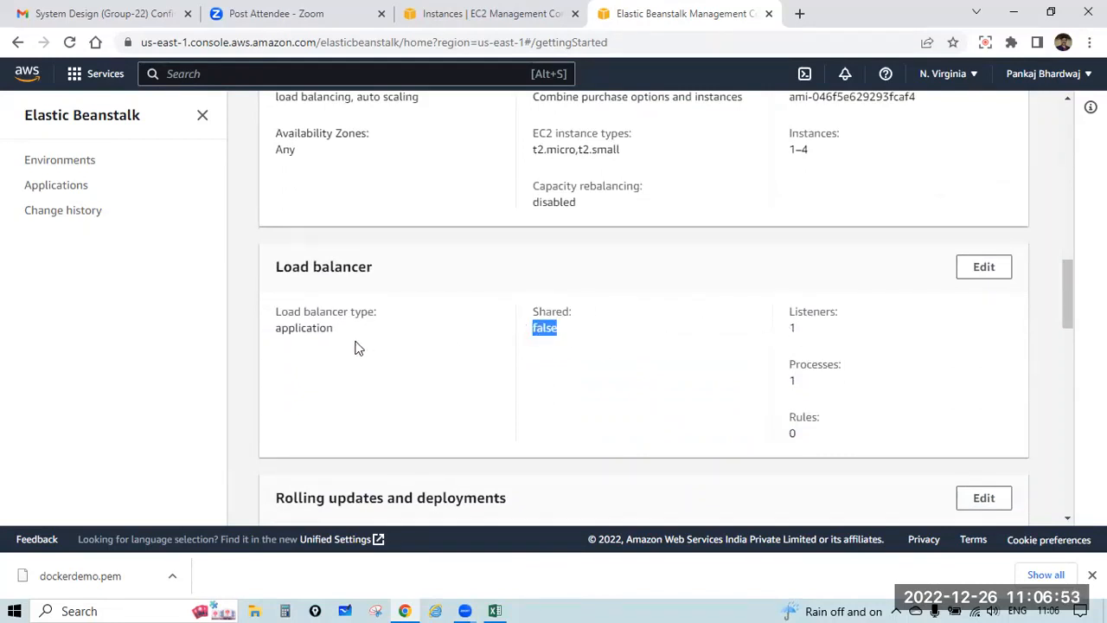
left_click_drag(334, 328, 273, 330)
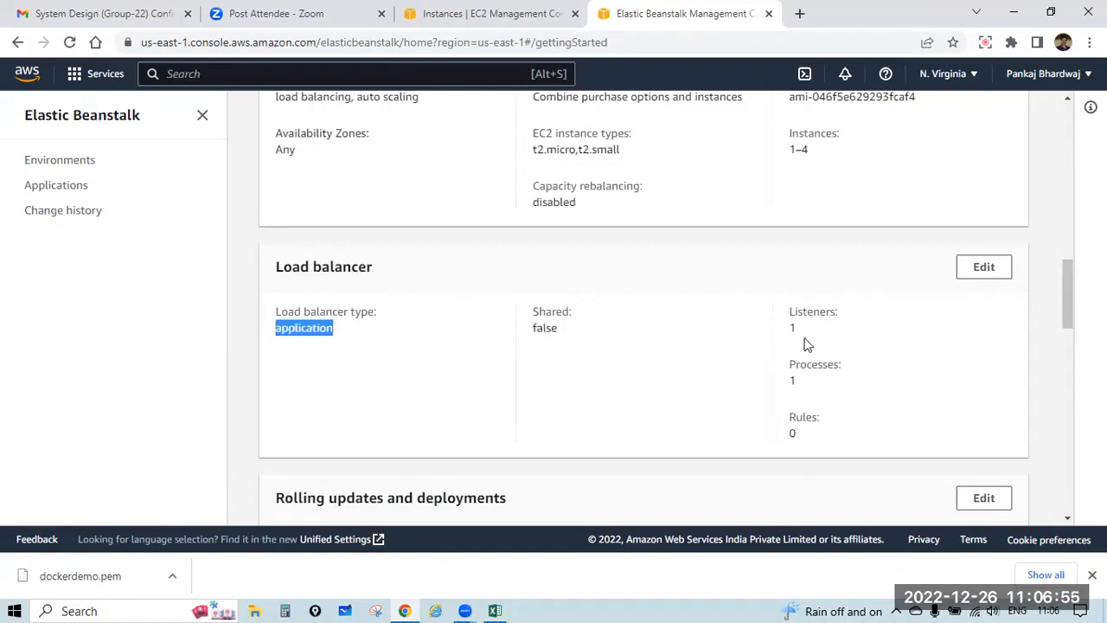
left_click_drag(786, 328, 798, 332)
left_click_drag(796, 385, 792, 382)
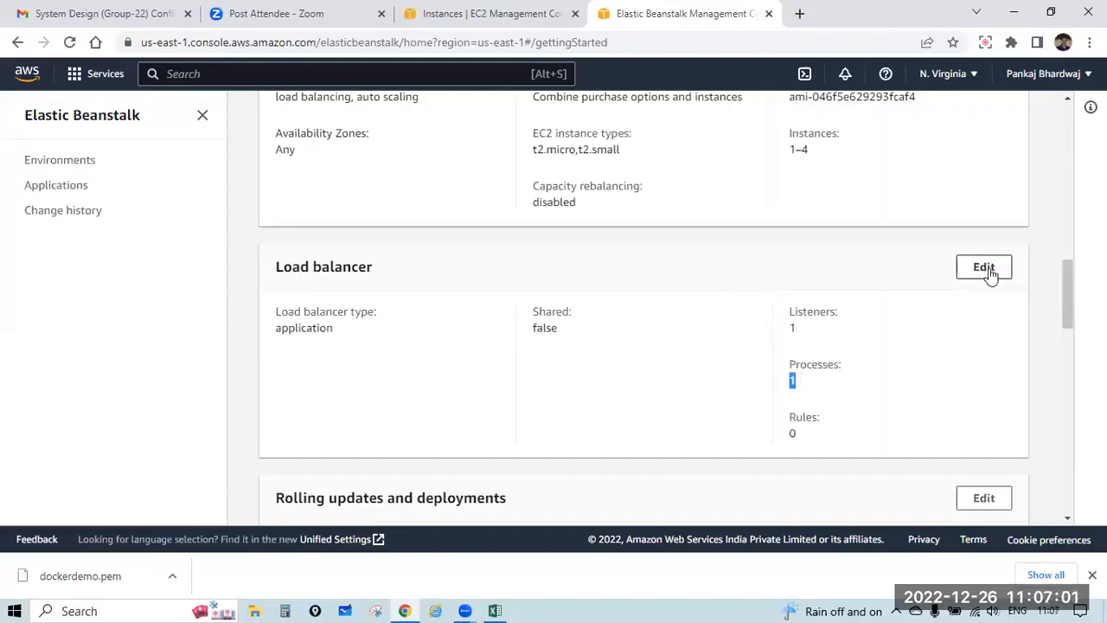
scroll(833, 326, "down", 2)
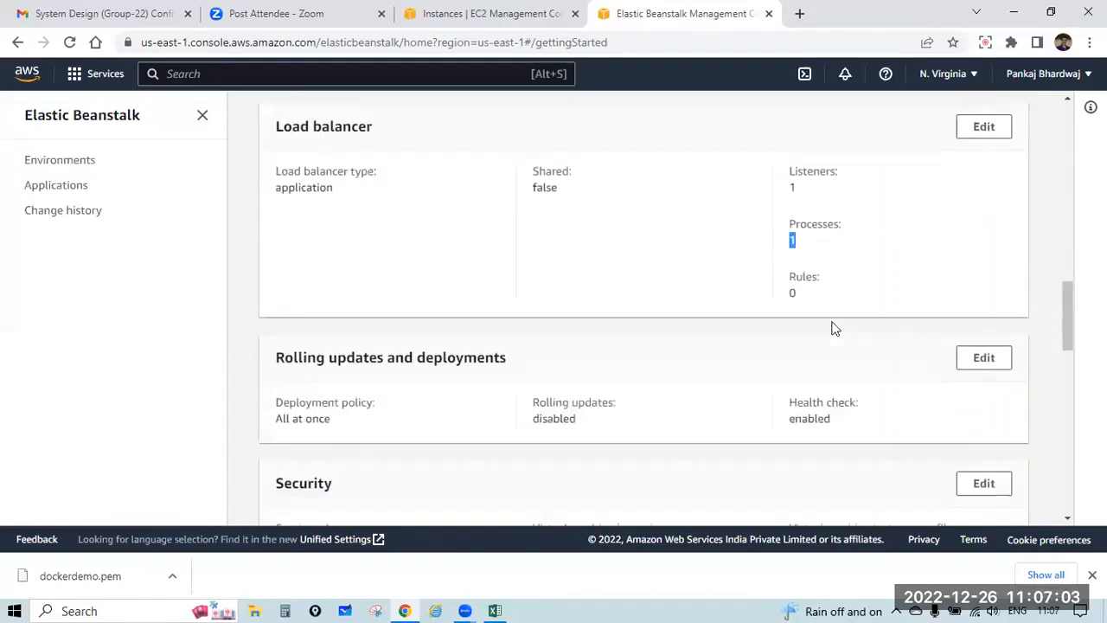
- Switch the preset back to Single instance (Free Tier eligible) and review the virtual machine key pair in the Security section
scroll(831, 324, "up", 10)
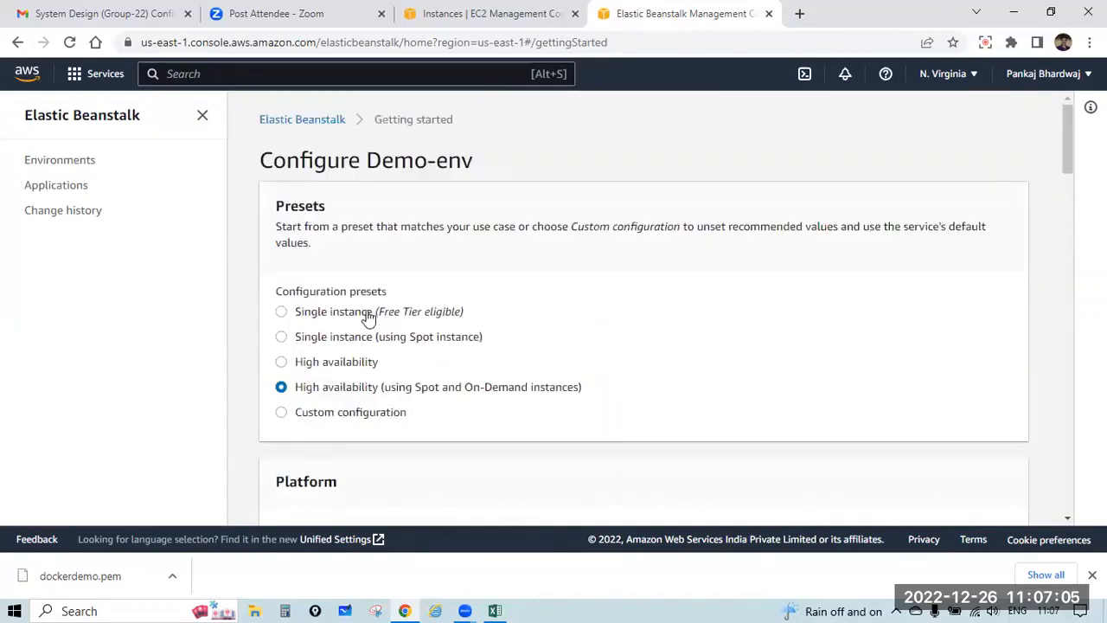
left_click(369, 314)
scroll(589, 326, "down", 4)
scroll(588, 324, "down", 8)
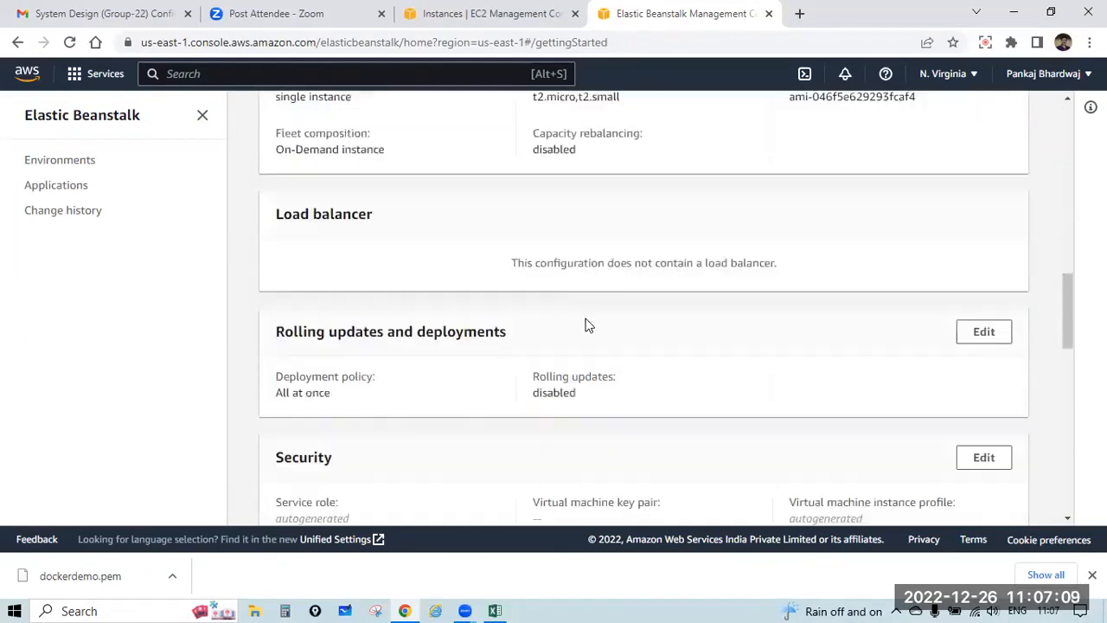
scroll(584, 322, "down", 3)
scroll(532, 313, "up", 1)
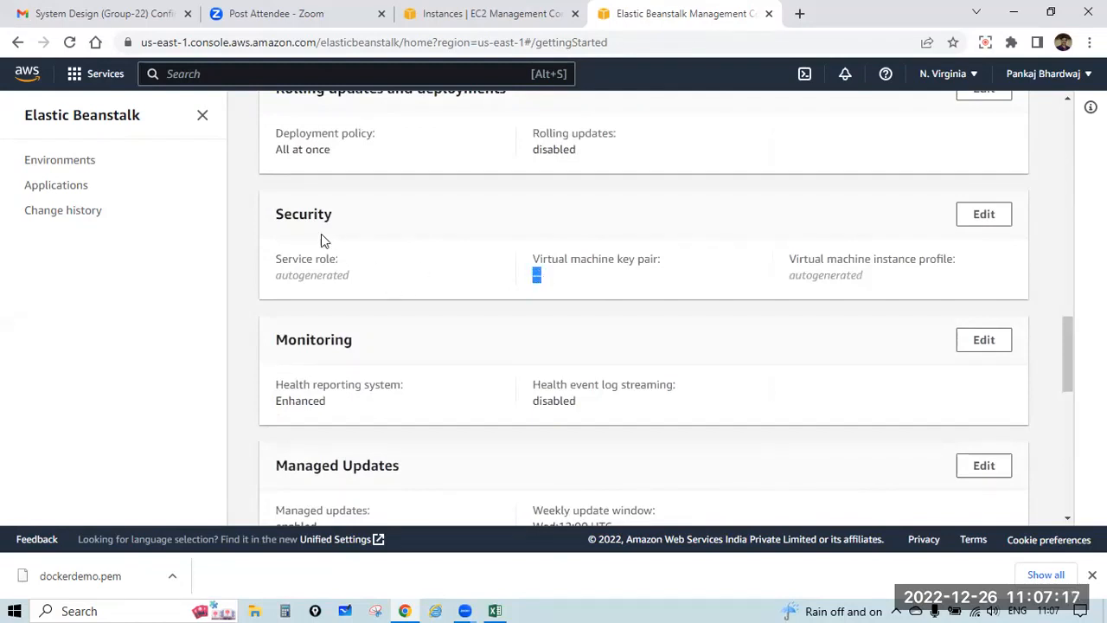
left_click(558, 280)
- Review the EC2 key pair and IAM instance profile options in the security settings, and cancel the edit
left_click(999, 216)
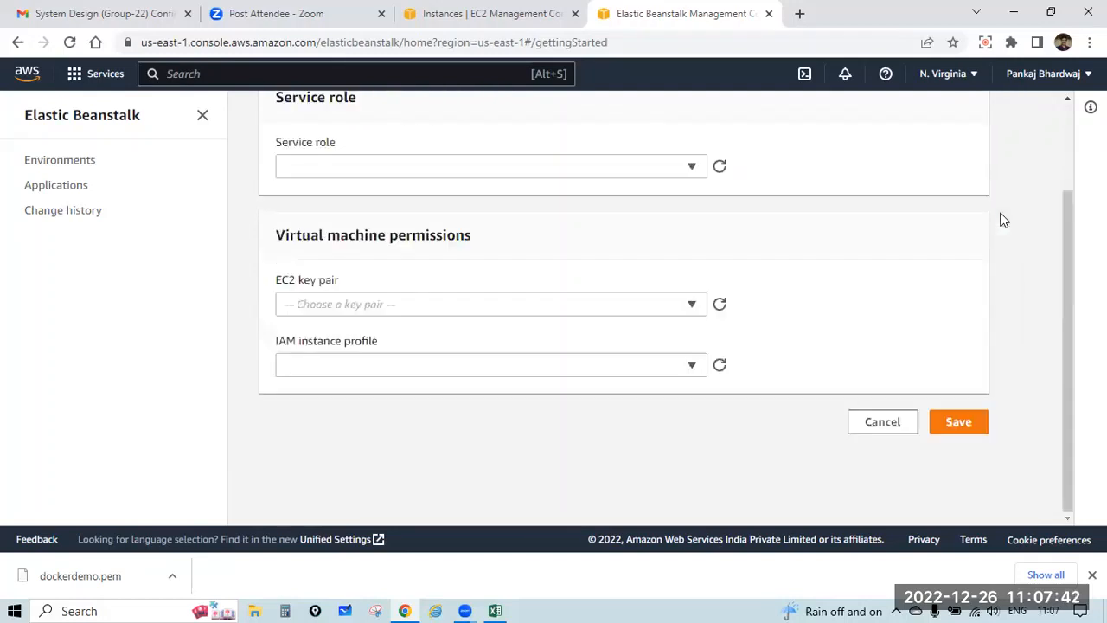
left_click(332, 308)
left_click(784, 291)
left_click(617, 370)
left_click(776, 334)
scroll(399, 274, "up", 2)
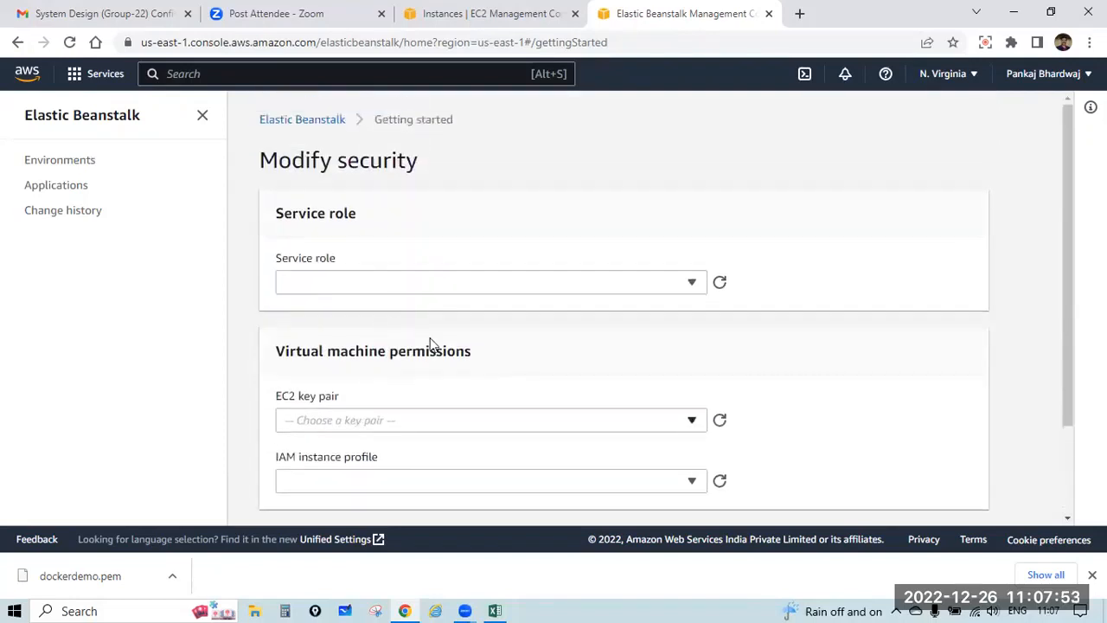
scroll(951, 381, "down", 3)
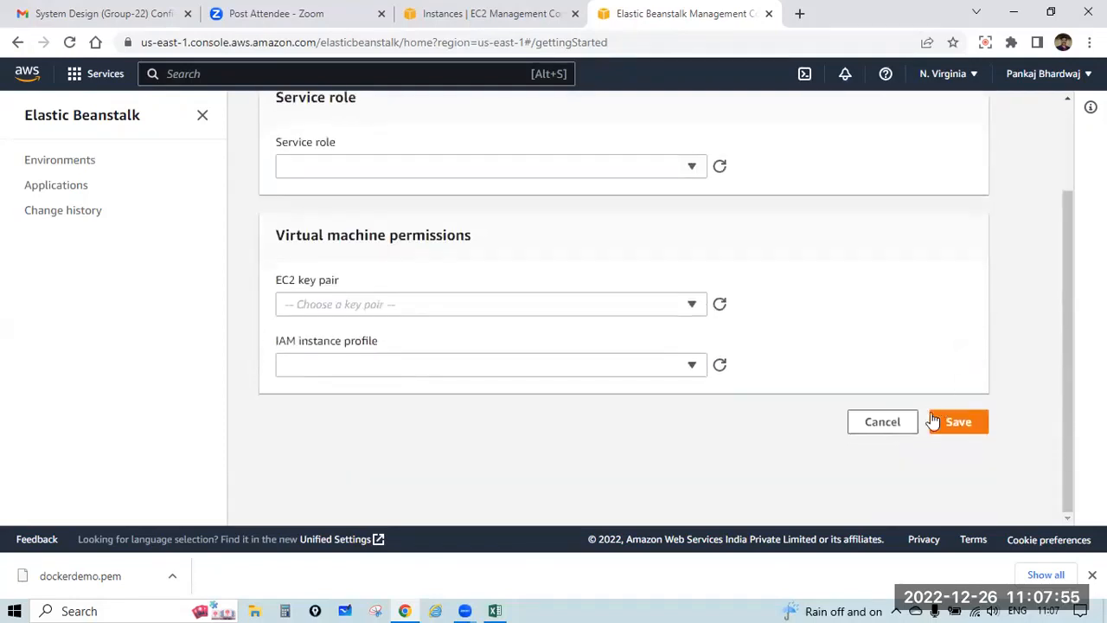
left_click(904, 423)
- Examine the Rolling updates and deployments section and the Security section of the environment configuration
scroll(799, 279, "down", 3)
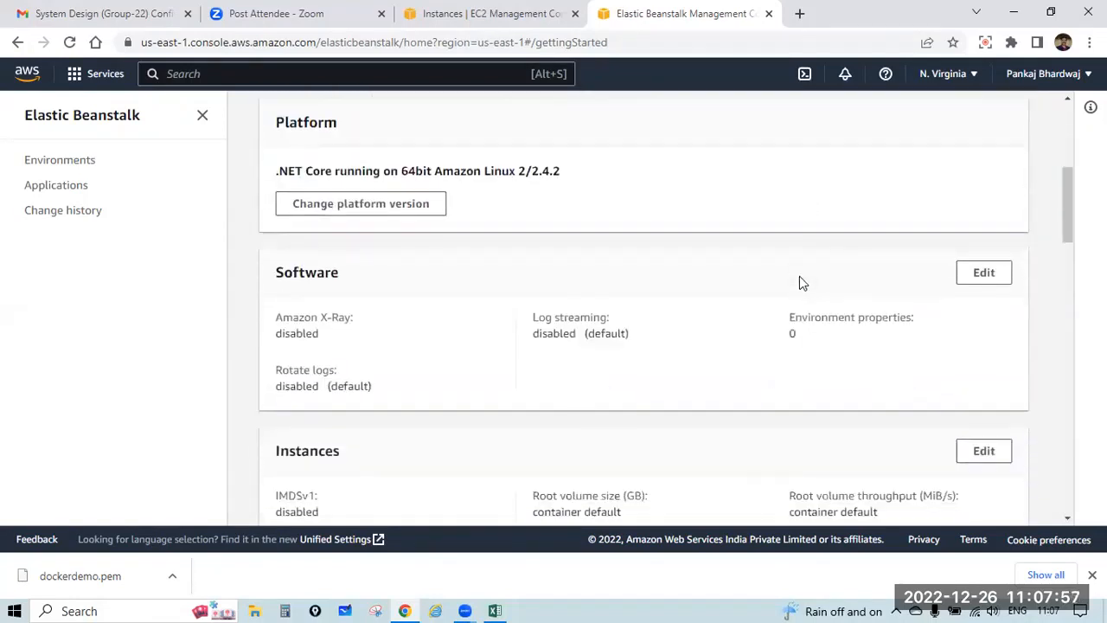
scroll(800, 279, "down", 9)
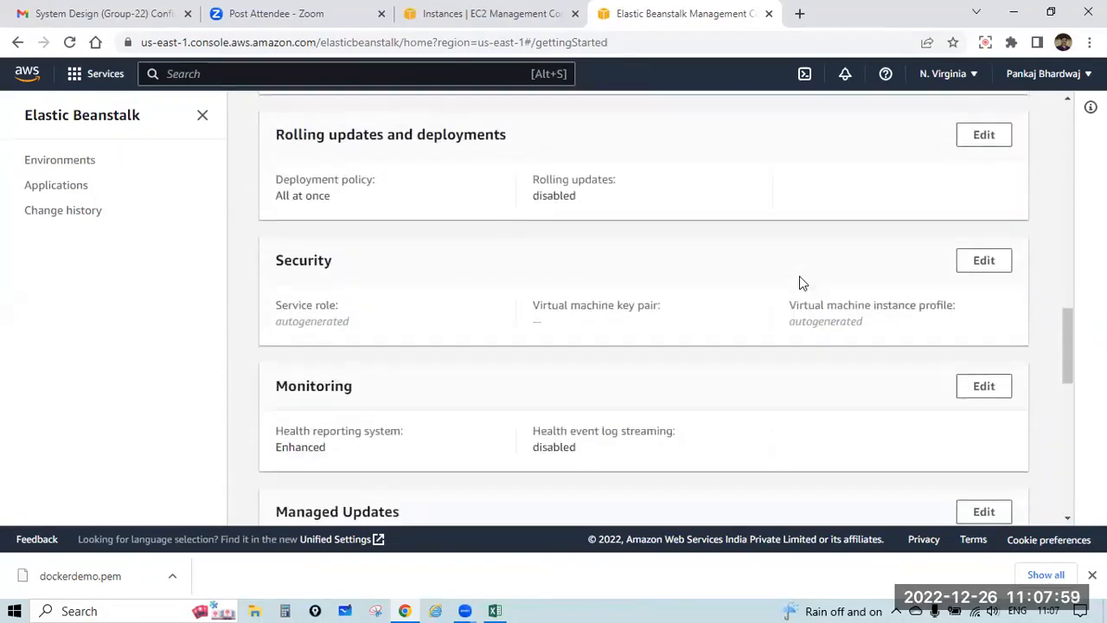
scroll(805, 269, "up", 1)
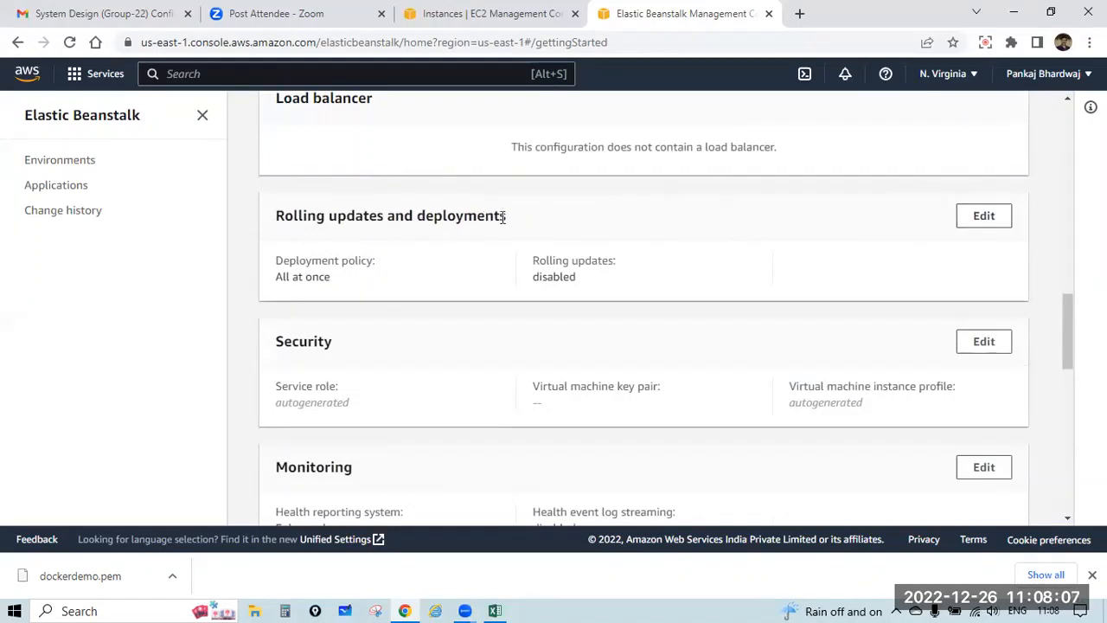
scroll(654, 185, "down", 2)
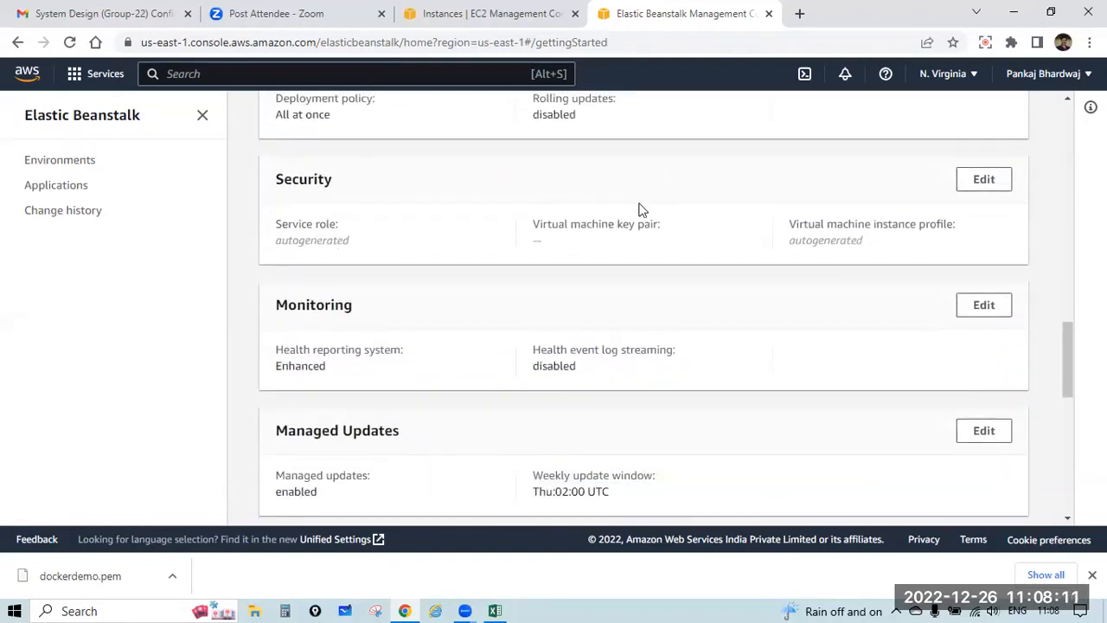
scroll(366, 186, "down", 2)
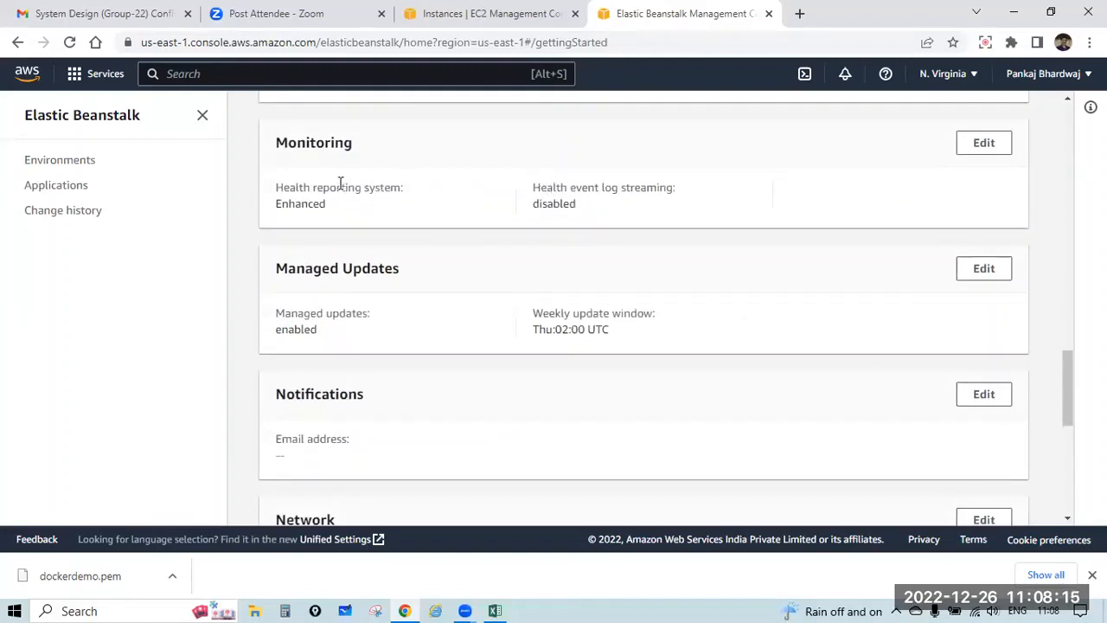
- Examine the health reporting and event log streaming settings, and the managed updates with their weekly update window
left_click_drag(281, 188, 327, 206)
left_click_drag(531, 187, 657, 187)
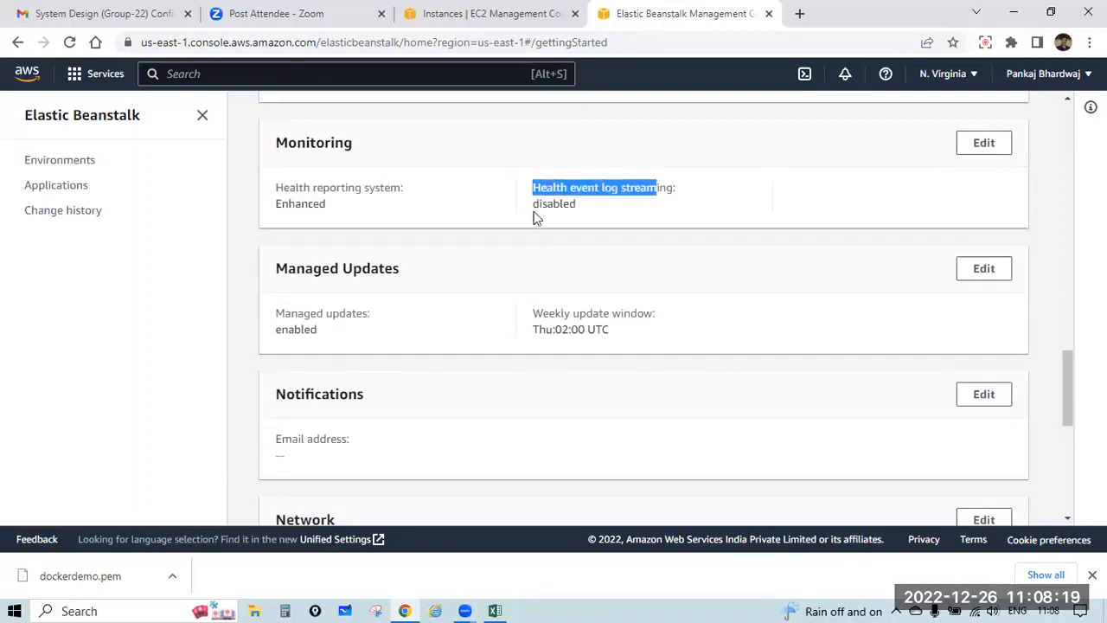
mouse_move(534, 211)
left_mouse_down()
mouse_move(633, 189)
mouse_move(530, 206)
left_mouse_up()
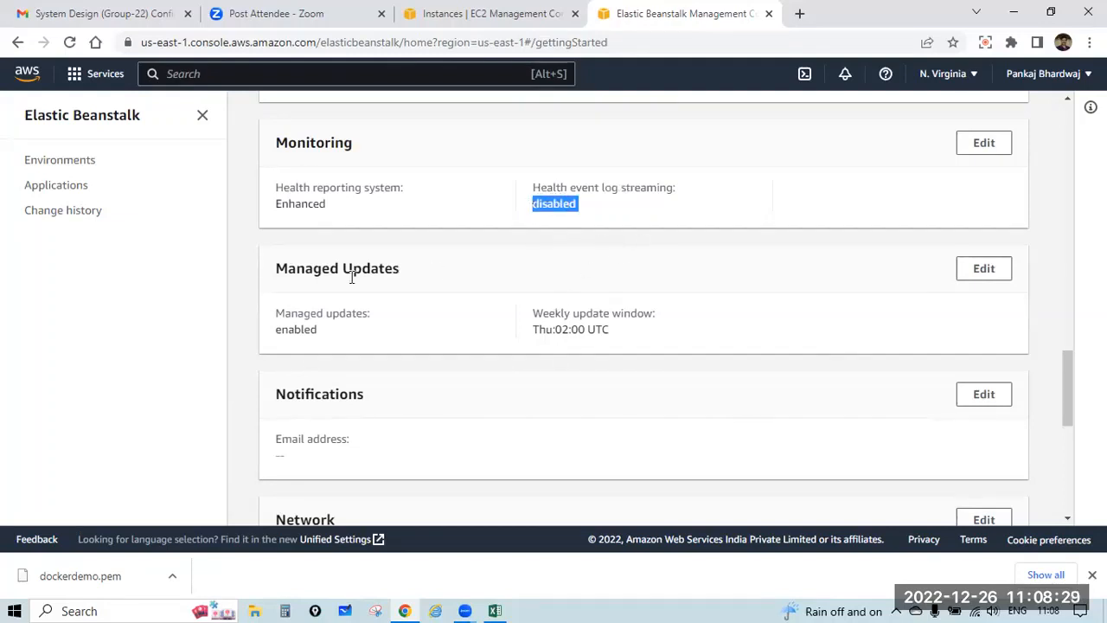
left_click_drag(324, 329, 288, 327)
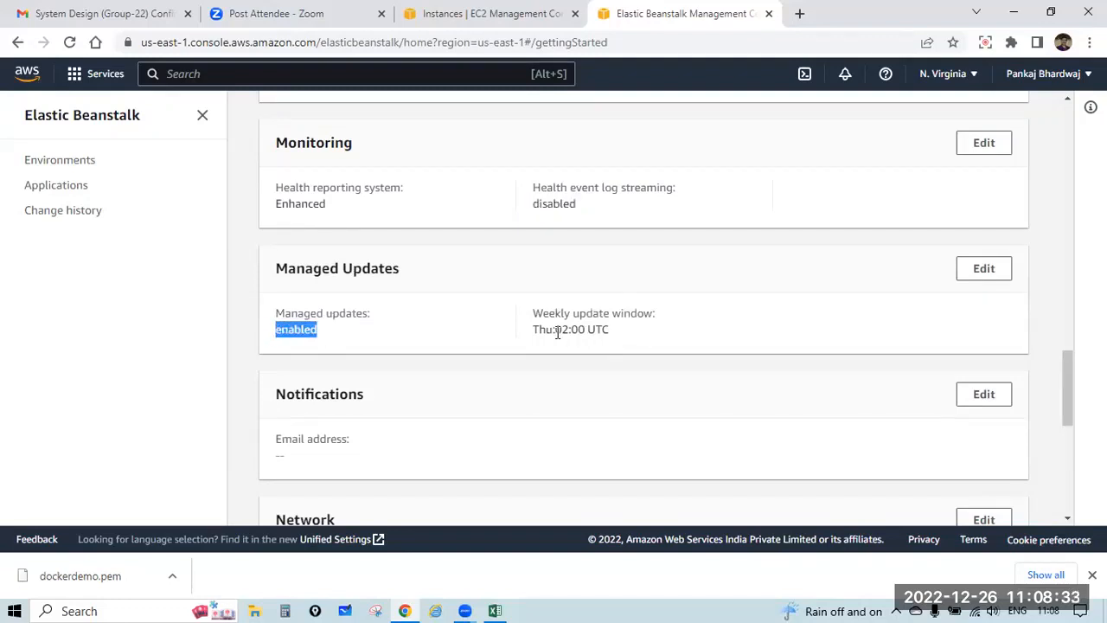
mouse_move(555, 331)
left_mouse_down()
mouse_move(538, 331)
mouse_move(555, 329)
left_mouse_up()
left_click(621, 329)
- Review the email notification setting in the environment's Notifications section, and cancel the edit
scroll(662, 307, "down", 1)
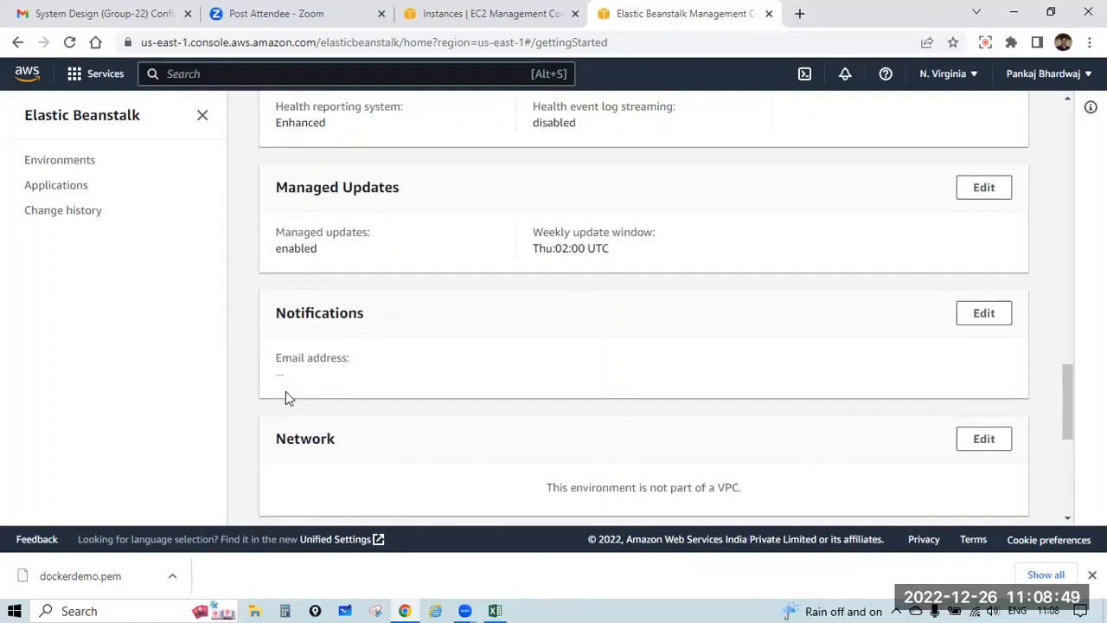
left_click(999, 316)
left_click(402, 329)
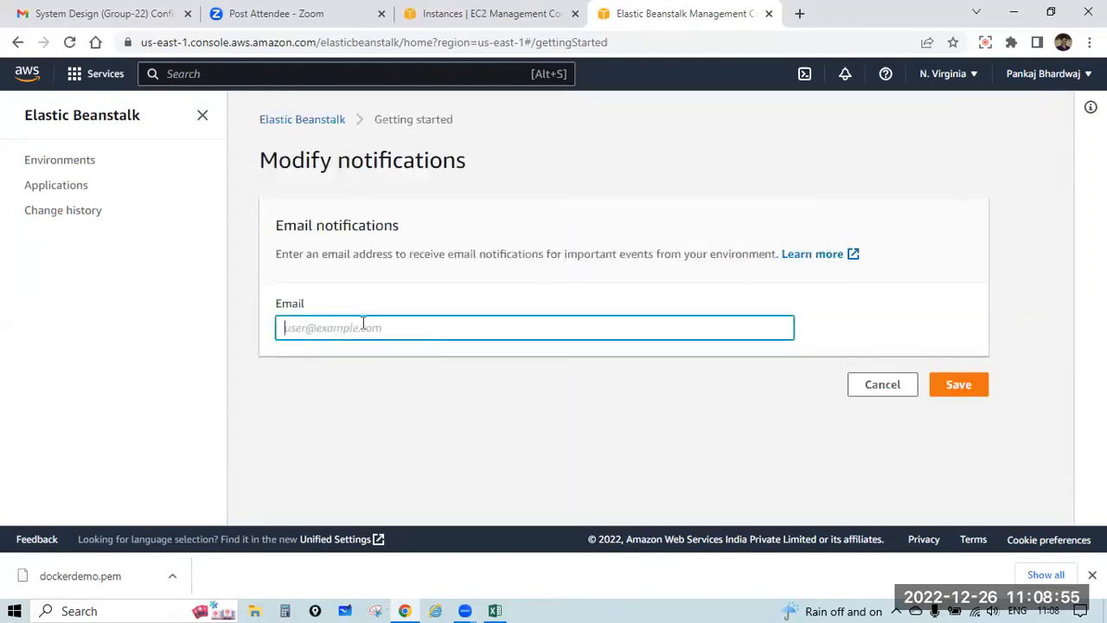
left_click(901, 386)
- Review the VPC, public IP address and instance subnet options in the Network section, and cancel the edit
scroll(443, 343, "down", 15)
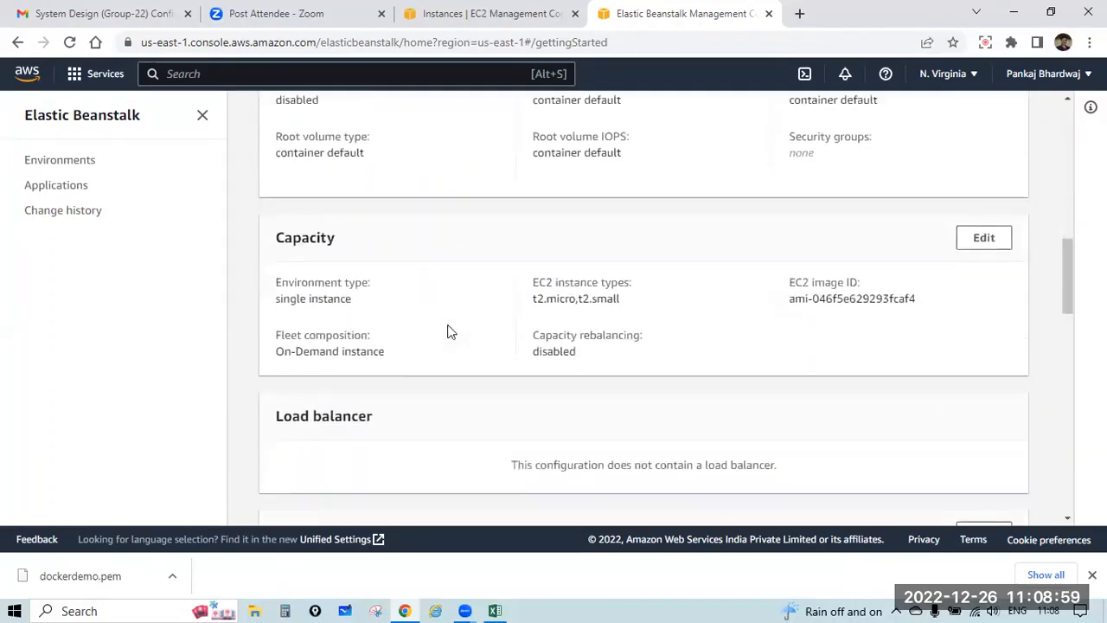
scroll(449, 325, "down", 5)
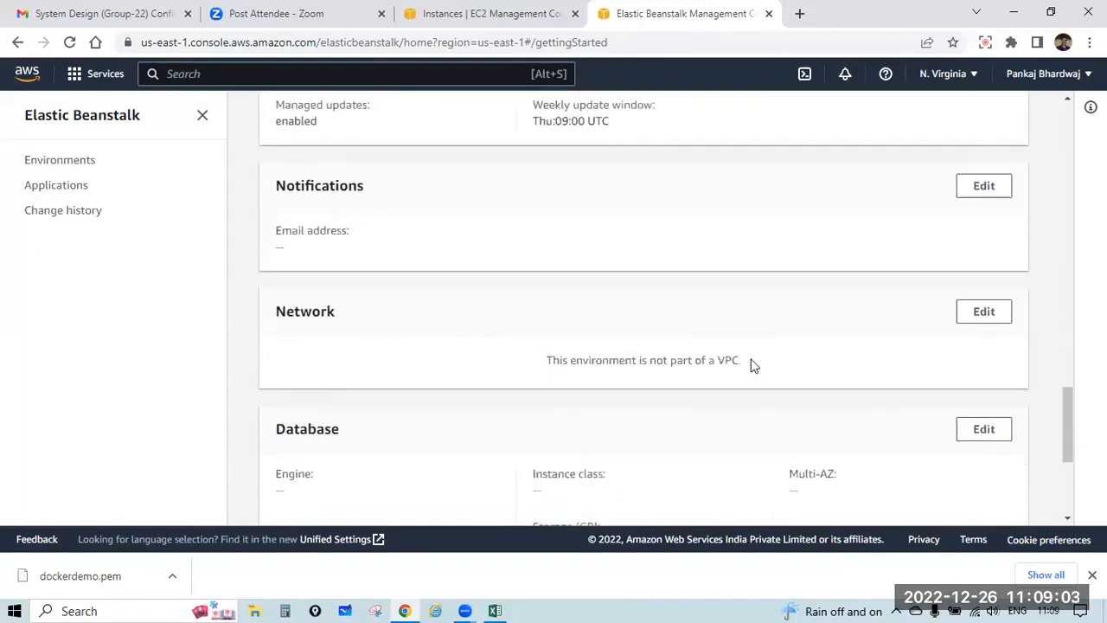
left_click_drag(741, 359, 545, 361)
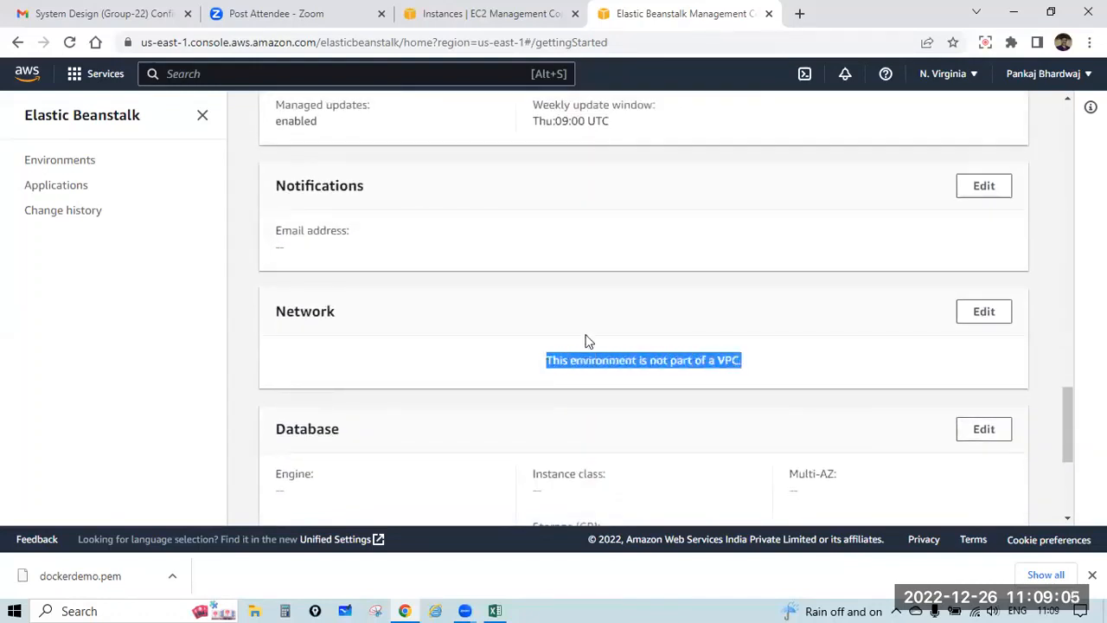
scroll(585, 341, "down", 2)
left_click(996, 156)
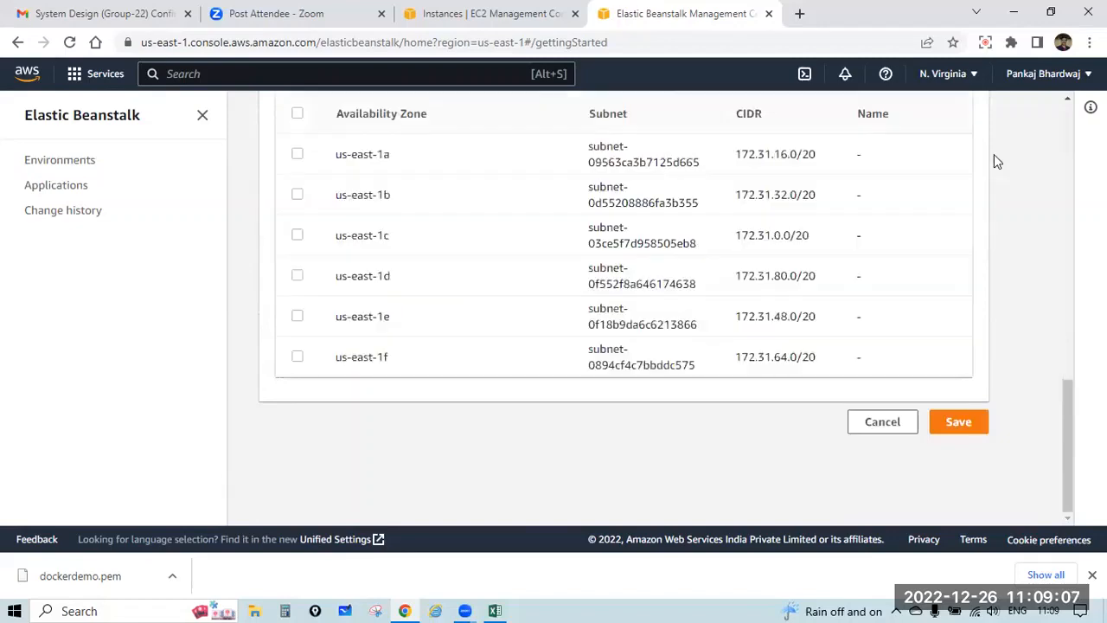
scroll(363, 310, "up", 7)
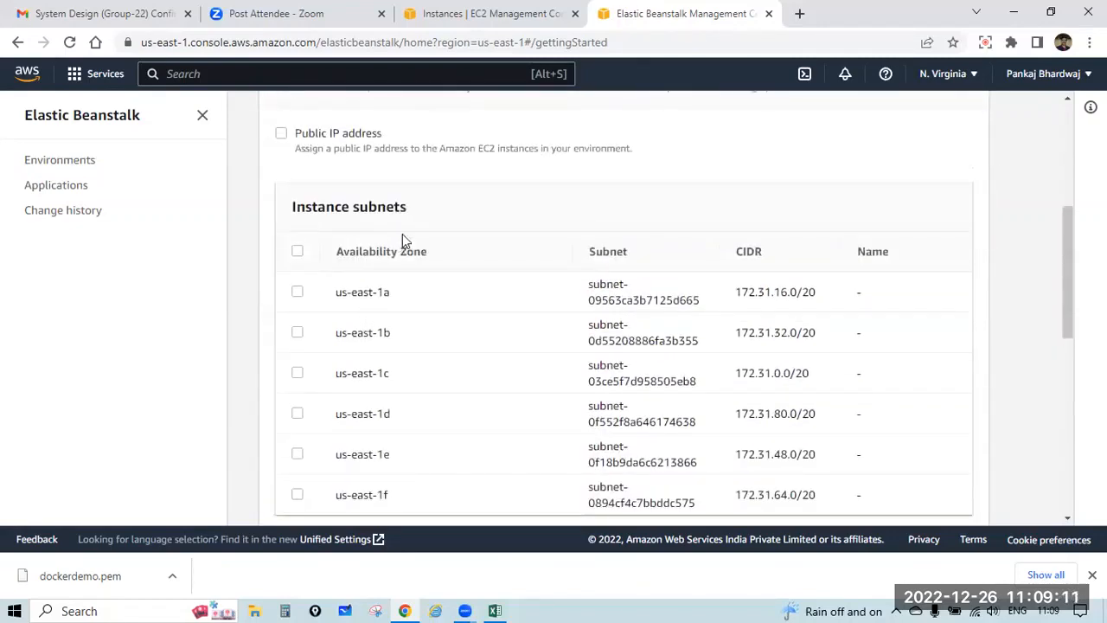
scroll(411, 276, "up", 2)
scroll(416, 292, "up", 2)
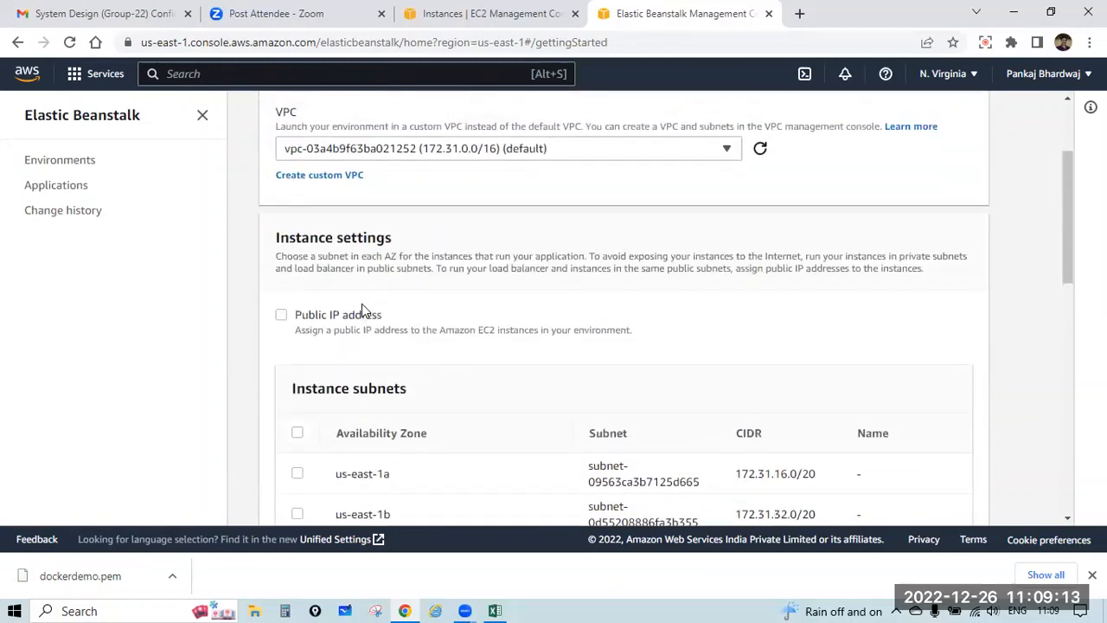
scroll(581, 215, "down", 10)
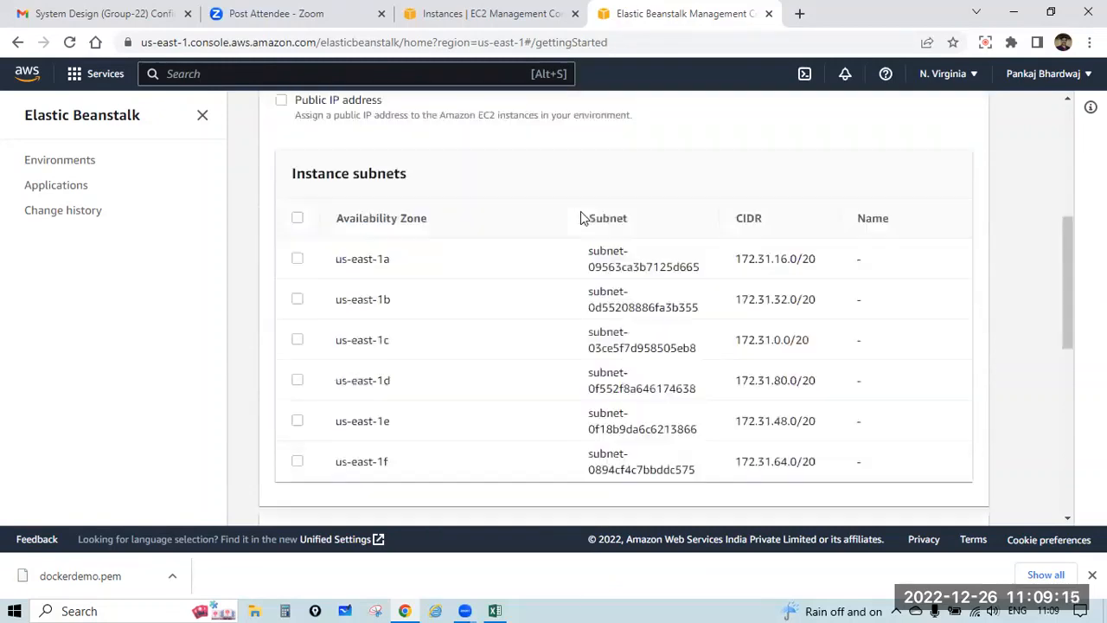
left_click(881, 421)
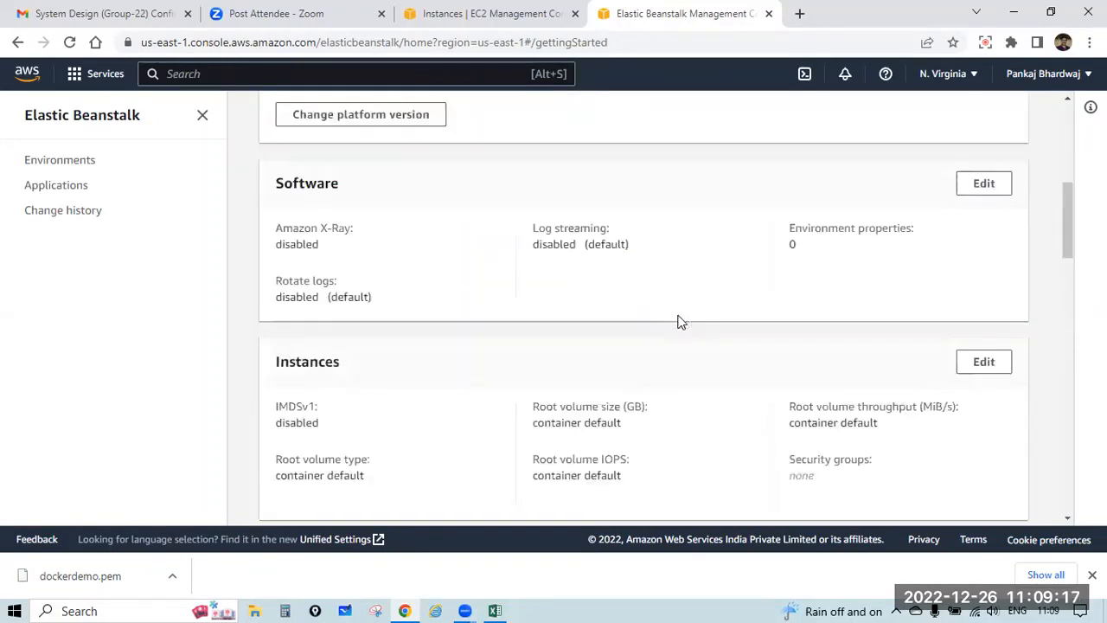
- Examine the Database section and the Tags section of the environment configuration
scroll(680, 321, "down", 11)
scroll(679, 321, "down", 4)
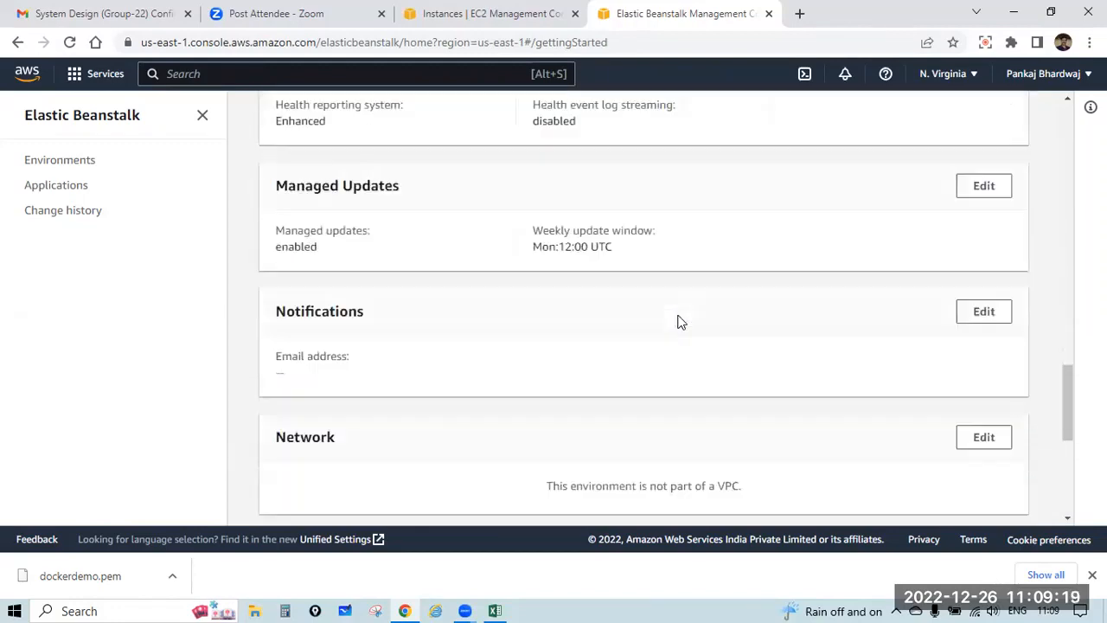
scroll(679, 321, "down", 1)
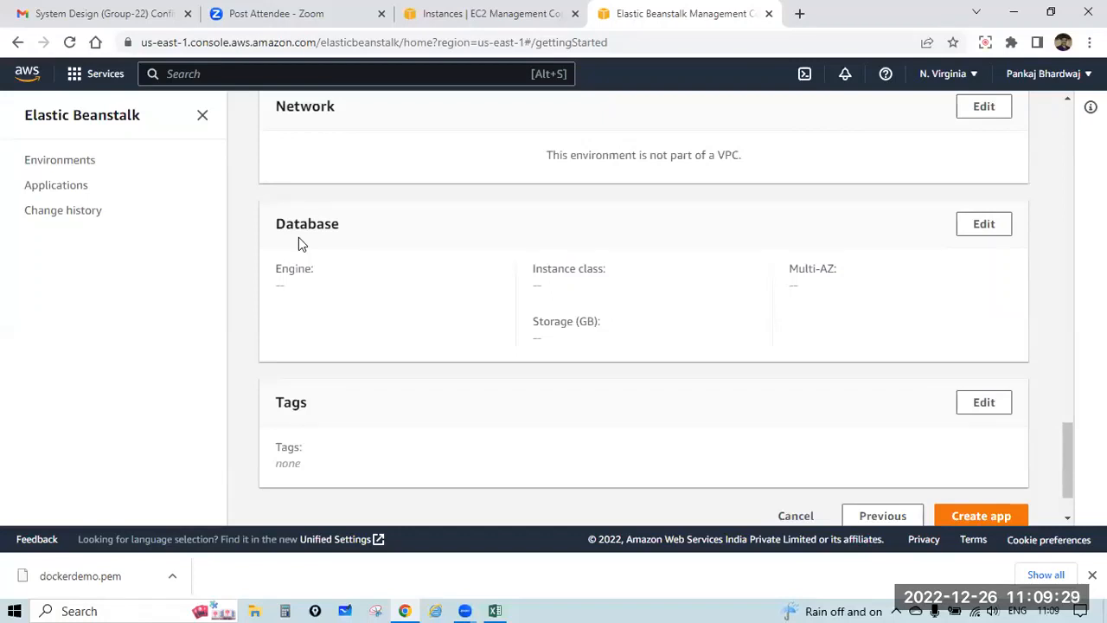
scroll(336, 234, "down", 1)
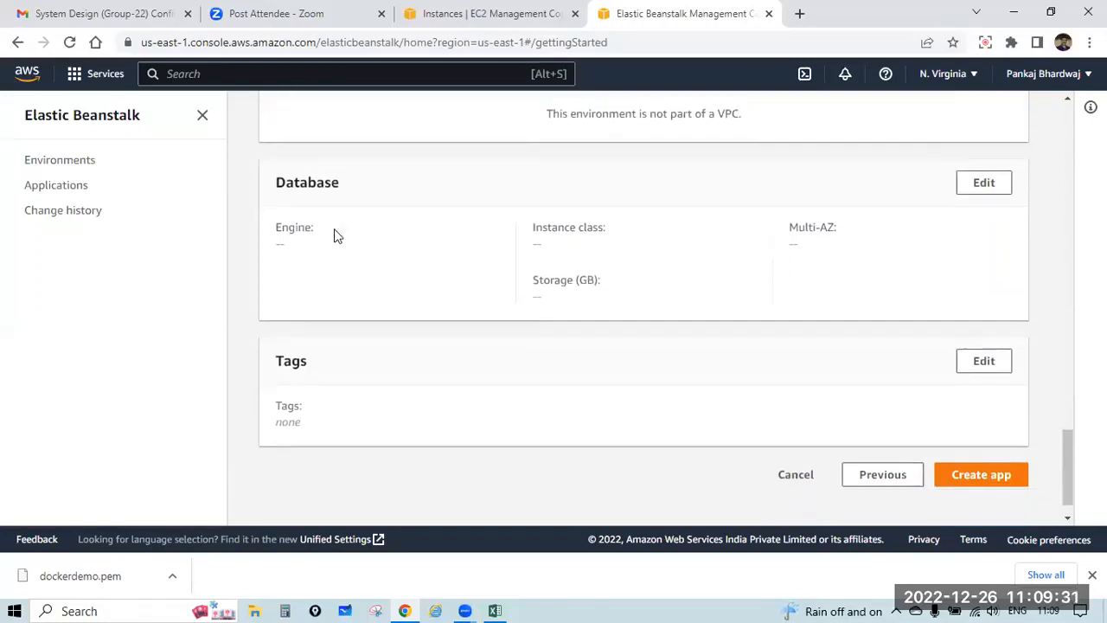
double_click(302, 328)
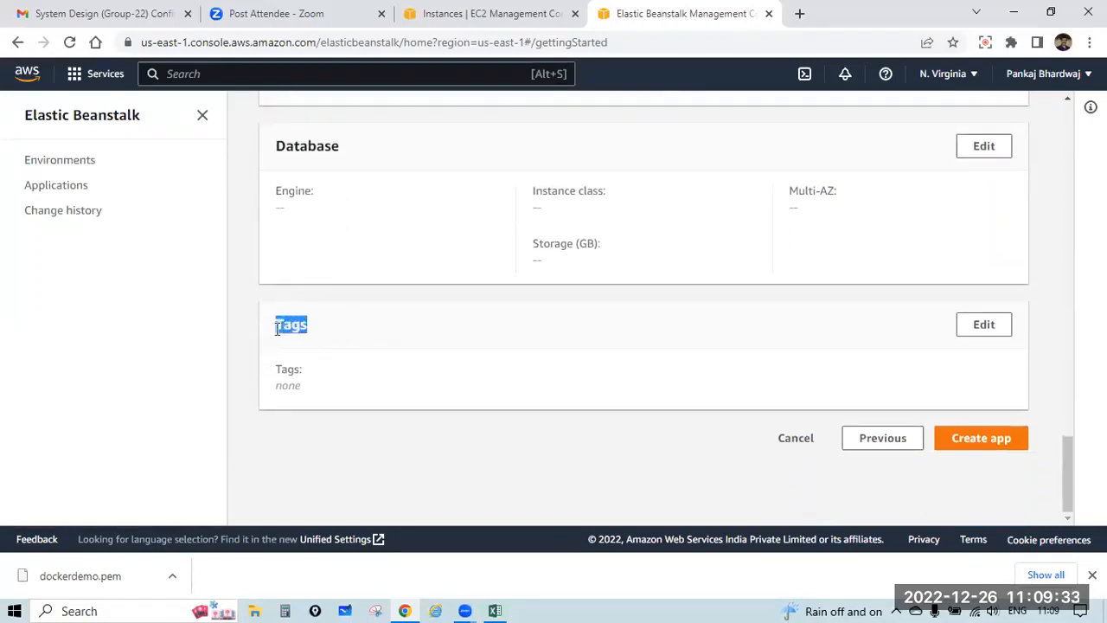
left_click(317, 334)
double_click(282, 326)
left_click(273, 326)
left_click_drag(276, 333, 309, 333)
scroll(582, 290, "up", 1)
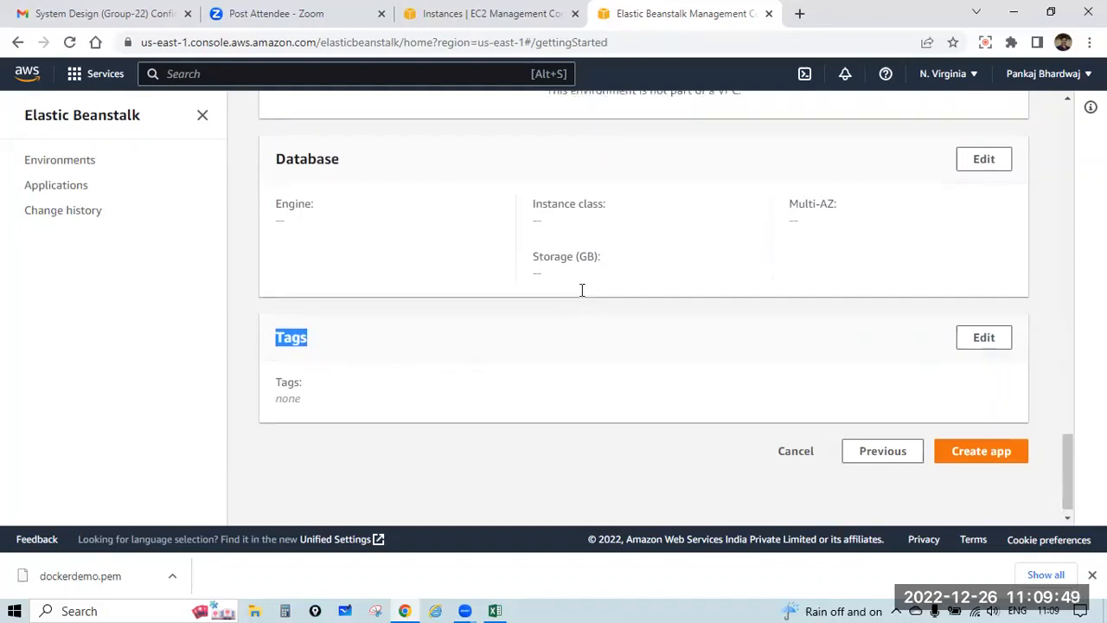
- Check the selected configuration preset for Demo-env, and create the app
scroll(582, 289, "up", 20)
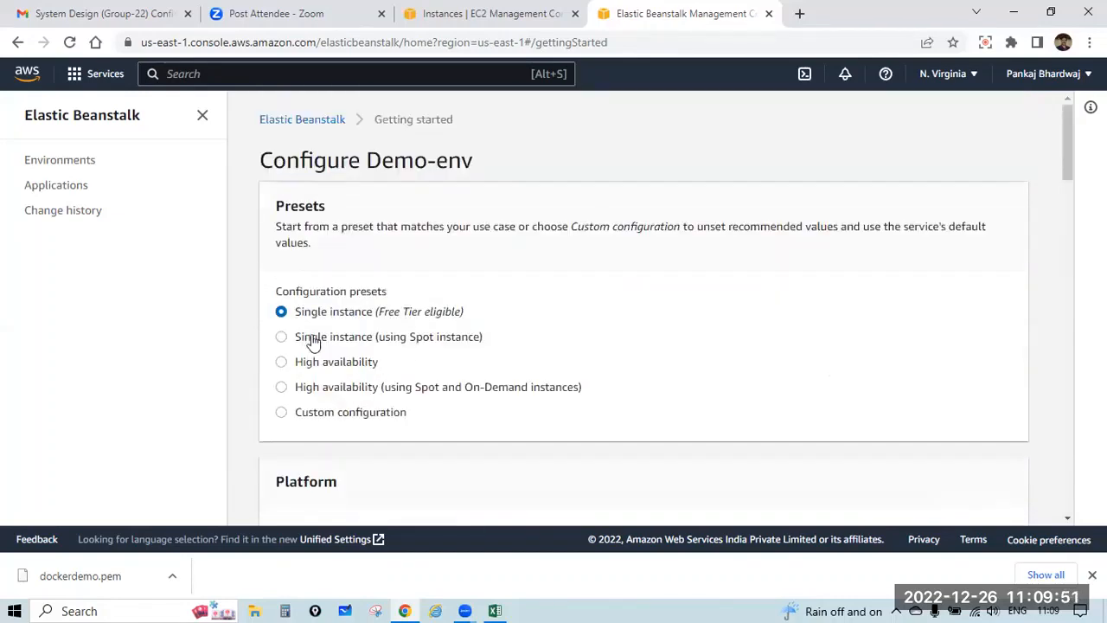
scroll(495, 322, "down", 15)
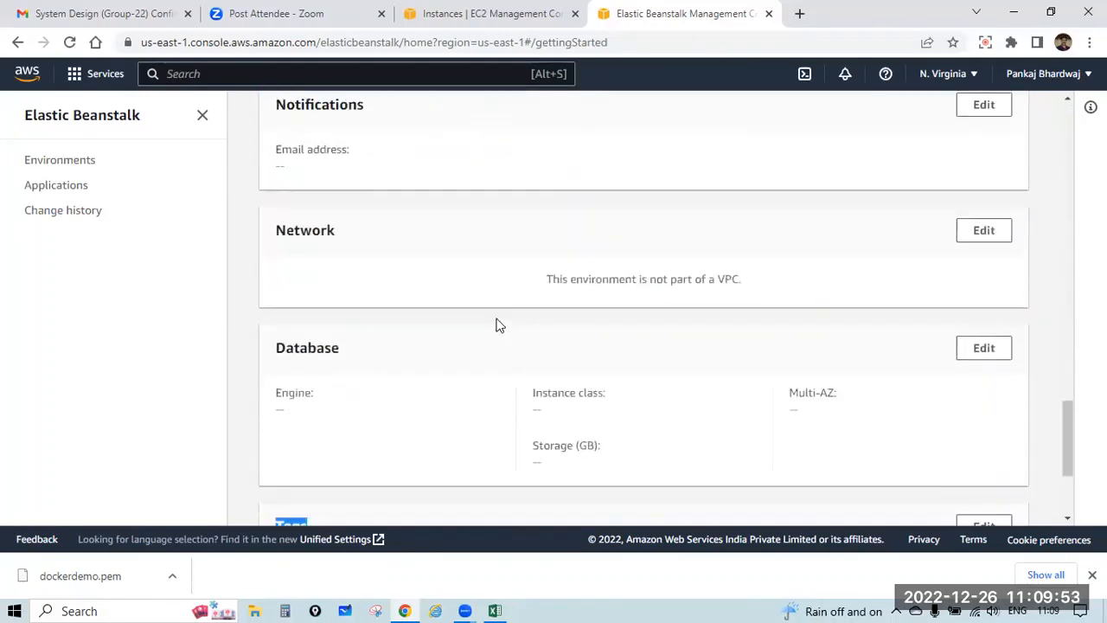
scroll(500, 325, "down", 3)
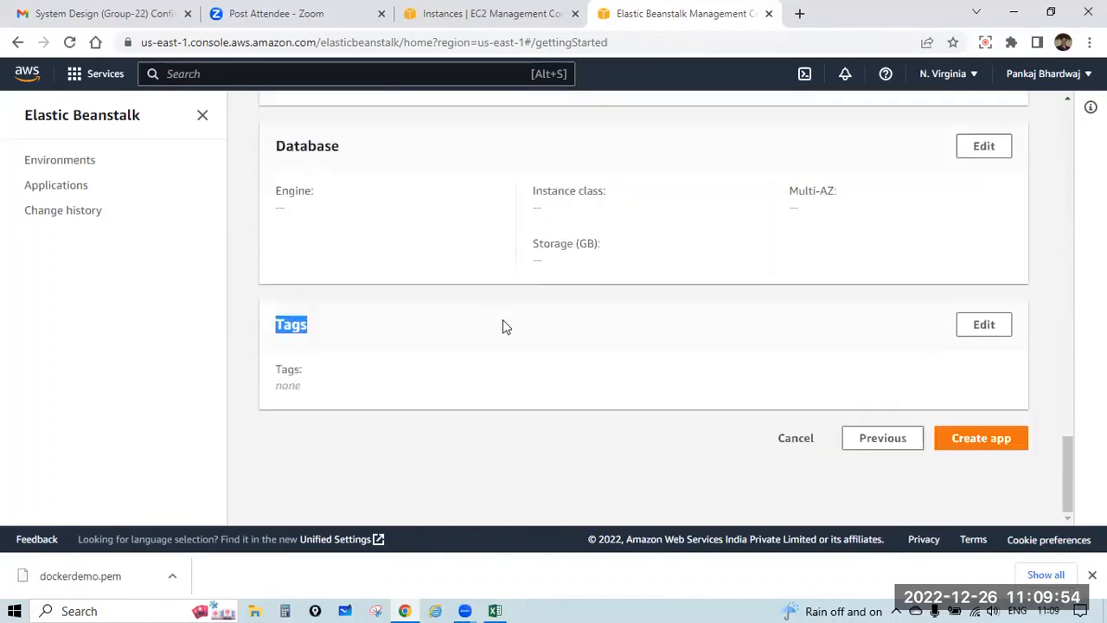
left_click(986, 439)
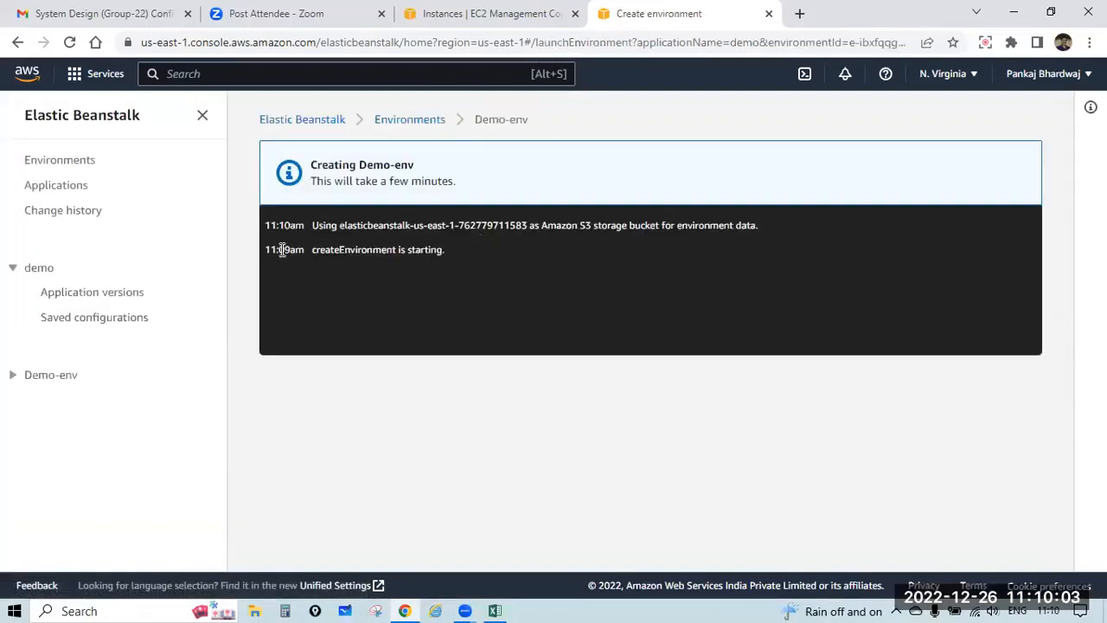
- Read the creation log entries about the environment start and the Amazon S3 storage bucket for environment data
left_click_drag(446, 249, 315, 253)
left_click(390, 267)
left_click_drag(339, 226, 405, 239)
left_click_drag(423, 235, 753, 227)
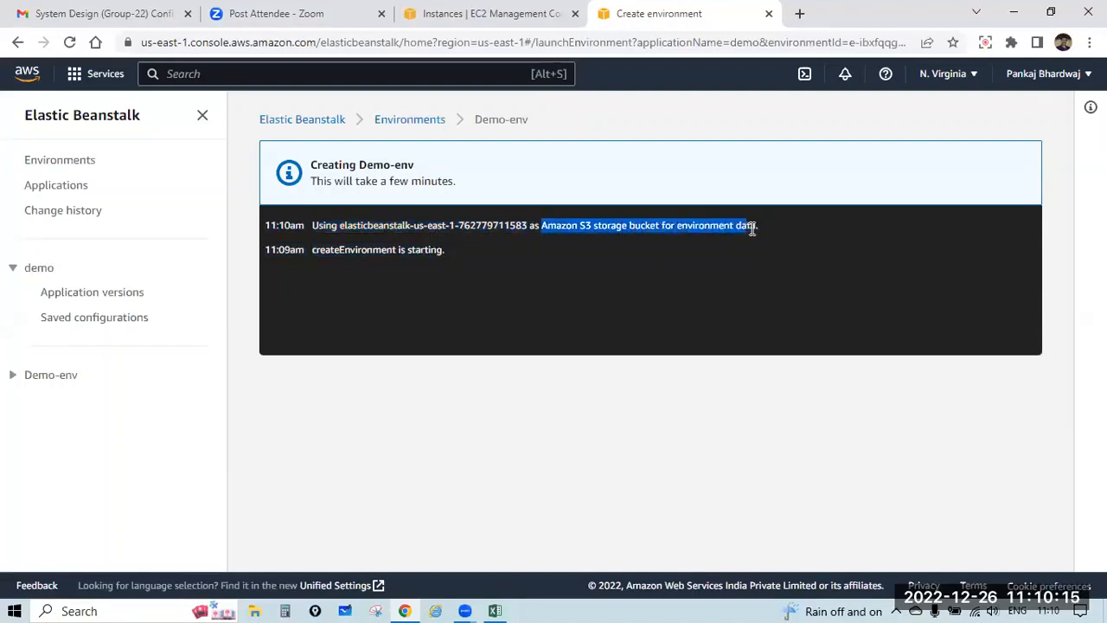
triple_click(751, 226)
left_click(595, 223)
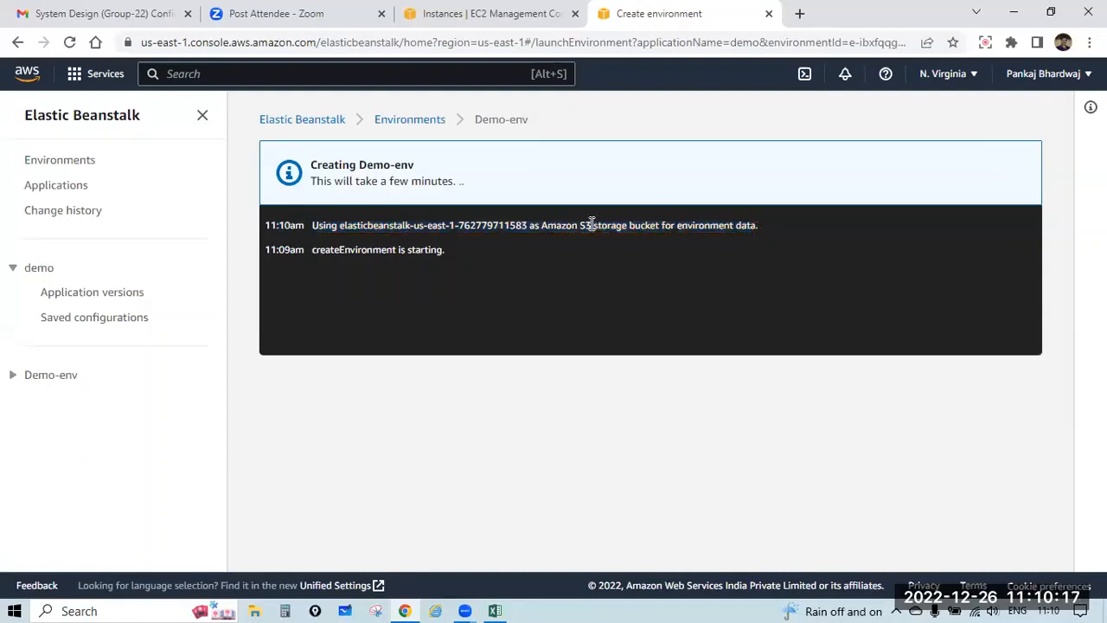
- Compare the number at the end of the S3 bucket name with the account ID in the account details
left_click_drag(609, 223, 458, 224)
left_click(543, 222)
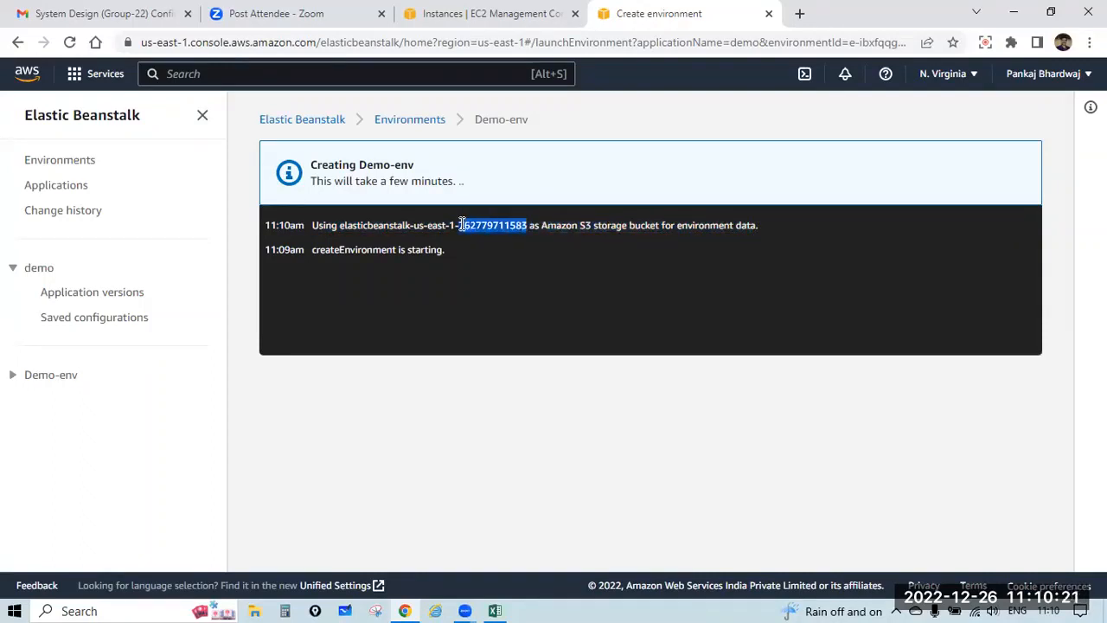
left_click(940, 128)
left_click(1042, 74)
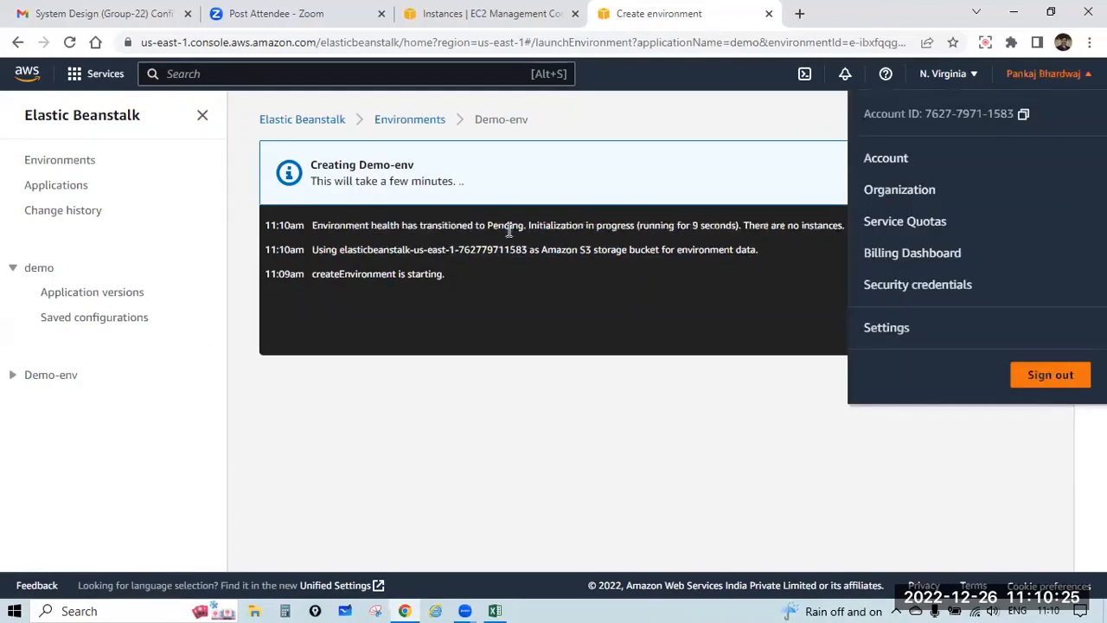
left_click(507, 243)
left_click_drag(506, 243, 526, 246)
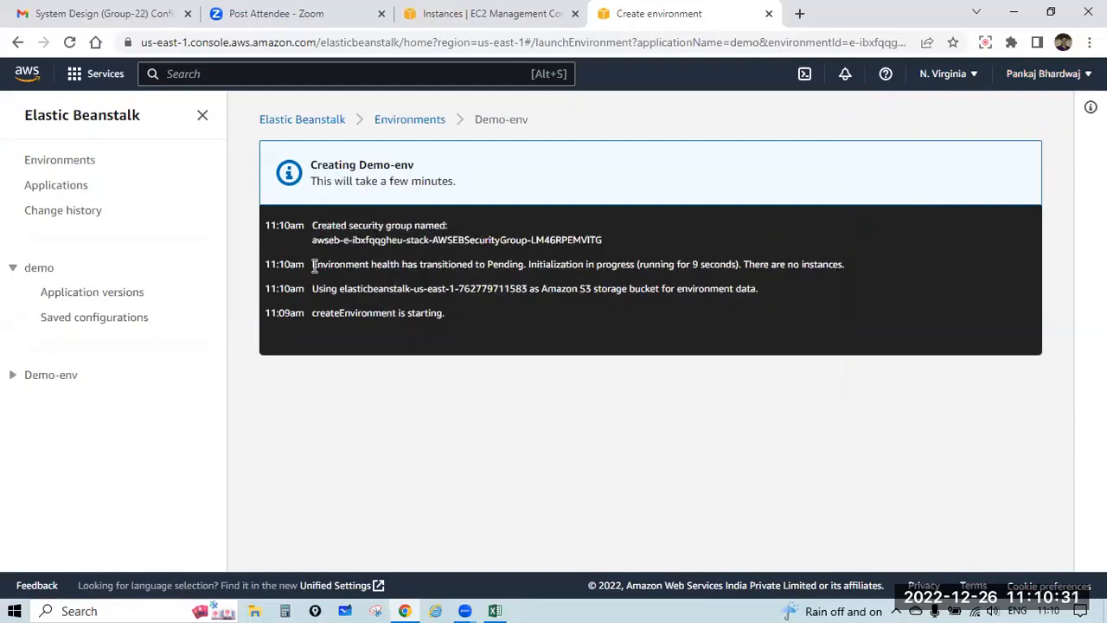
- Examine the creation log entries about environment health, the security group and the Elastic IP address
left_click_drag(264, 223, 493, 270)
left_click(548, 268)
left_click(506, 254)
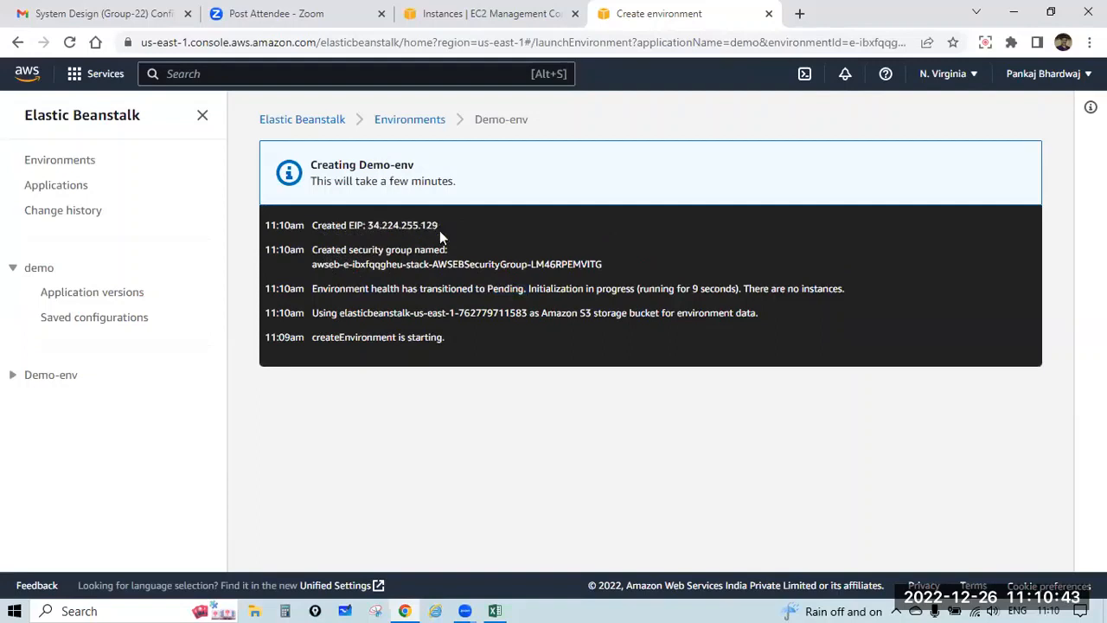
left_click_drag(315, 263, 594, 264)
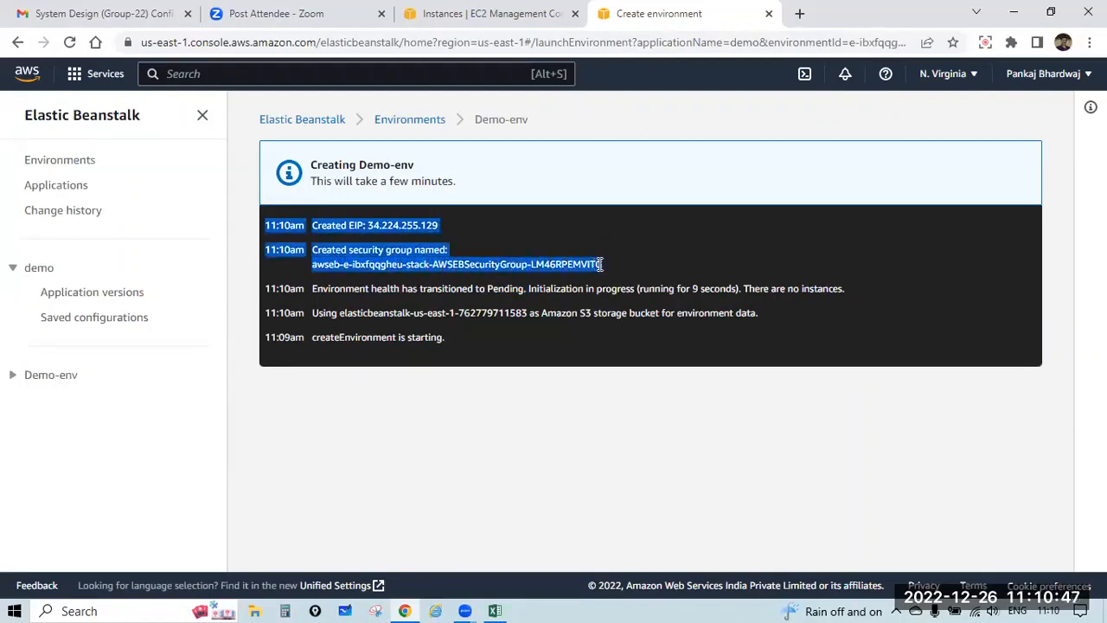
left_click(415, 249)
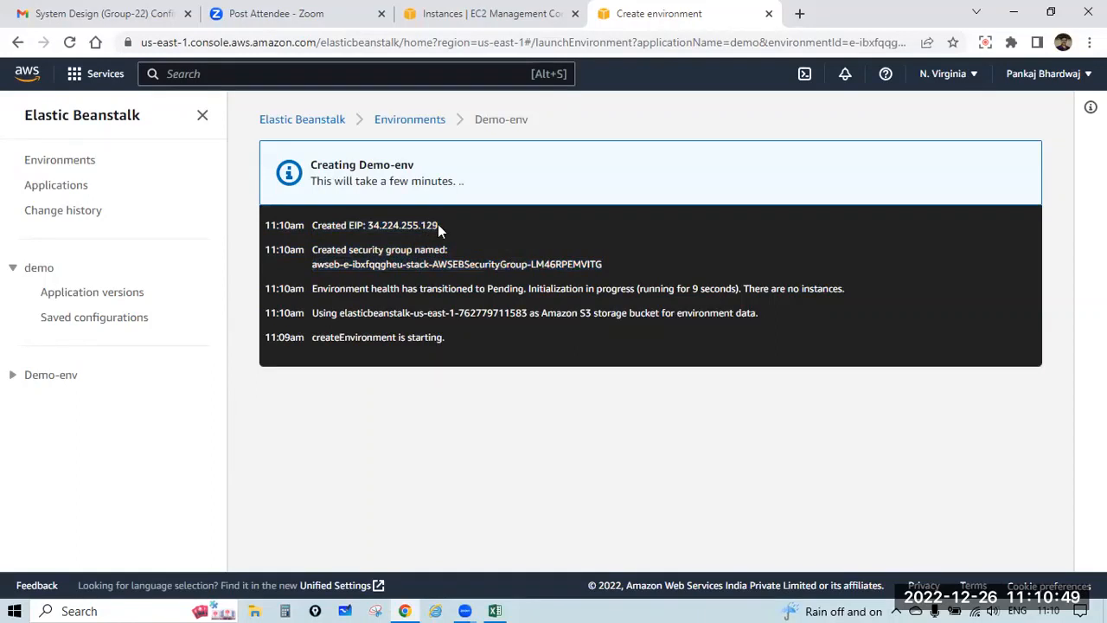
left_click_drag(438, 224, 315, 224)
left_click(334, 225)
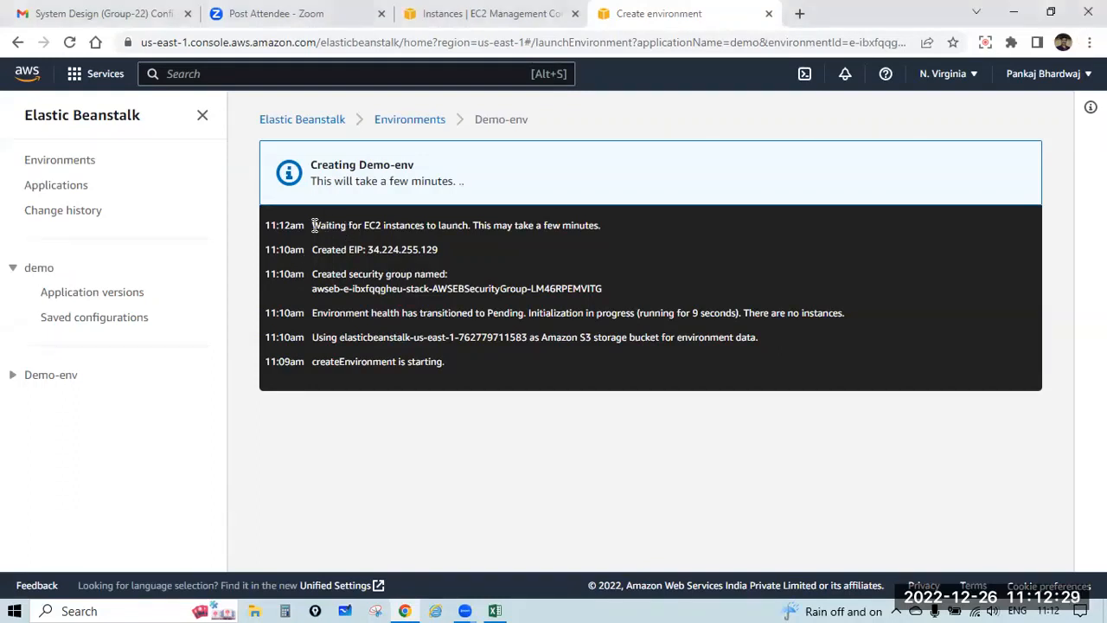
- Follow the creation log entries about the EC2 instance launch and the .NET Core application deployment
left_click_drag(313, 225, 470, 225)
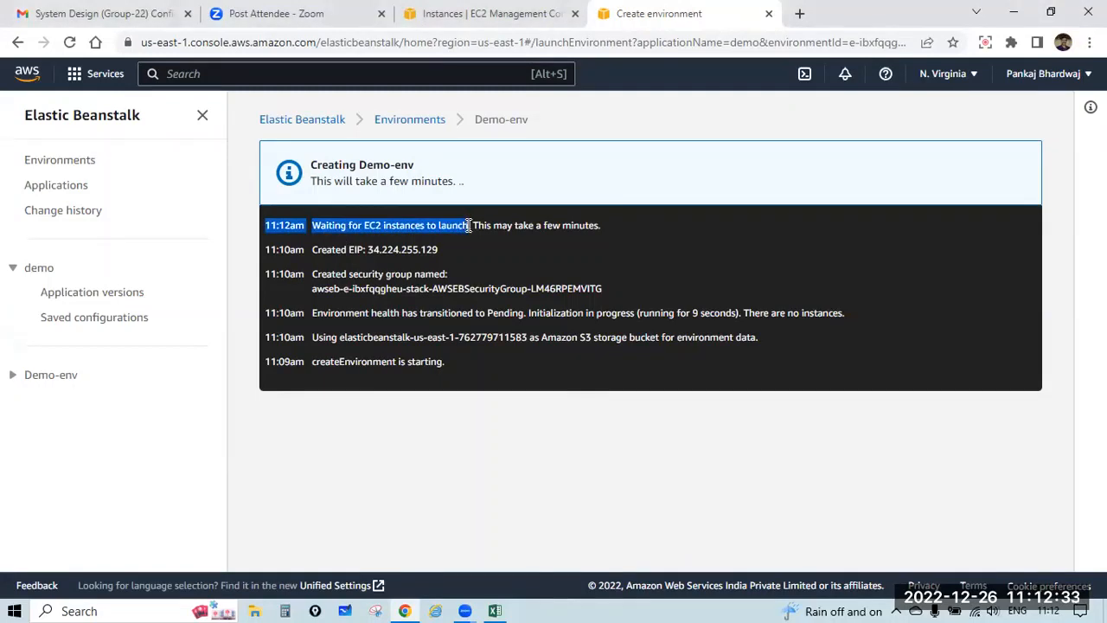
left_click(469, 224)
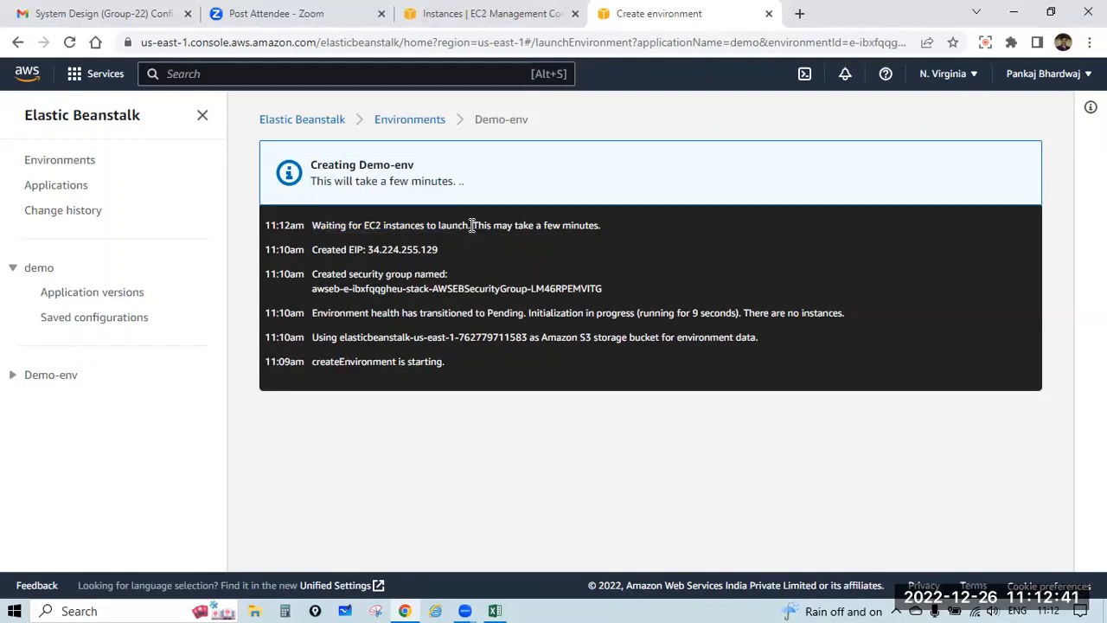
left_click_drag(470, 224, 315, 225)
left_click(313, 225)
left_click_drag(313, 225, 472, 231)
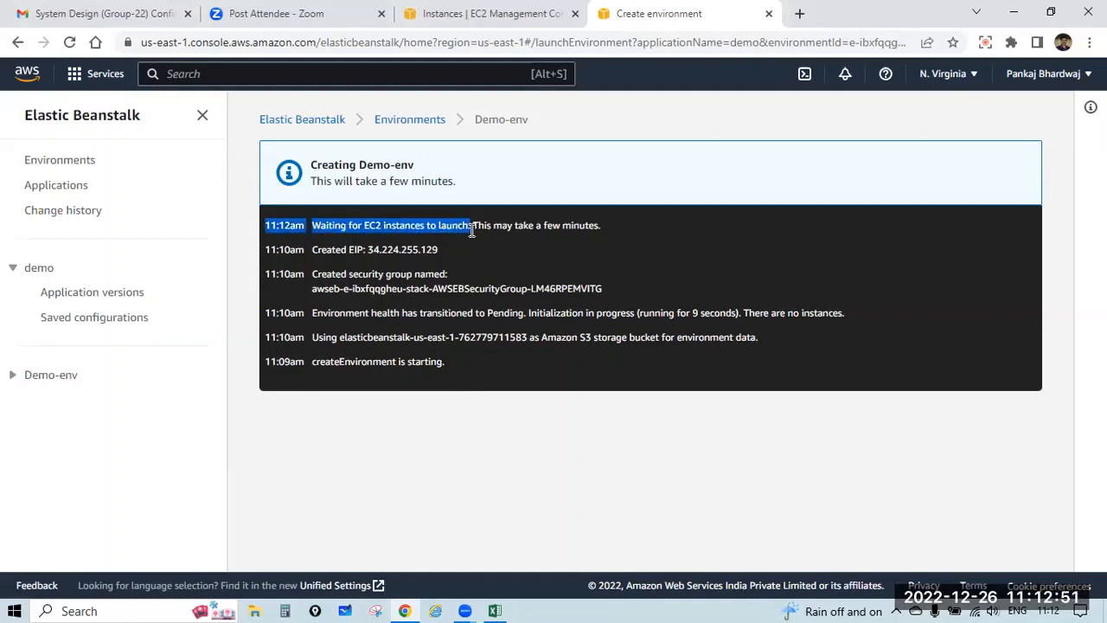
left_click(471, 230)
left_click_drag(471, 231, 317, 223)
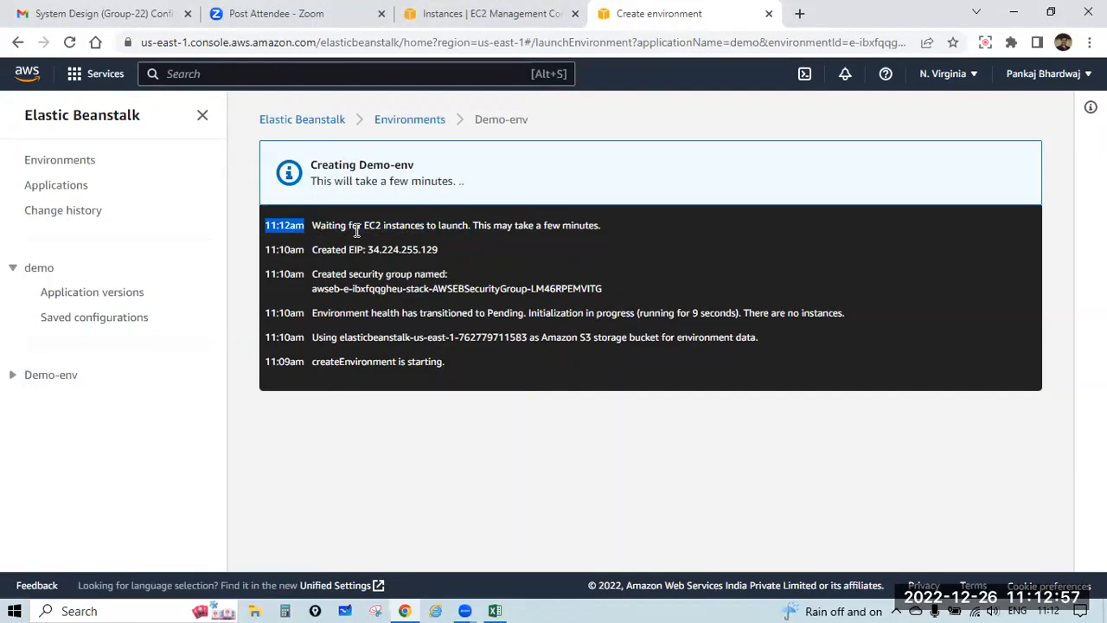
left_click(356, 230)
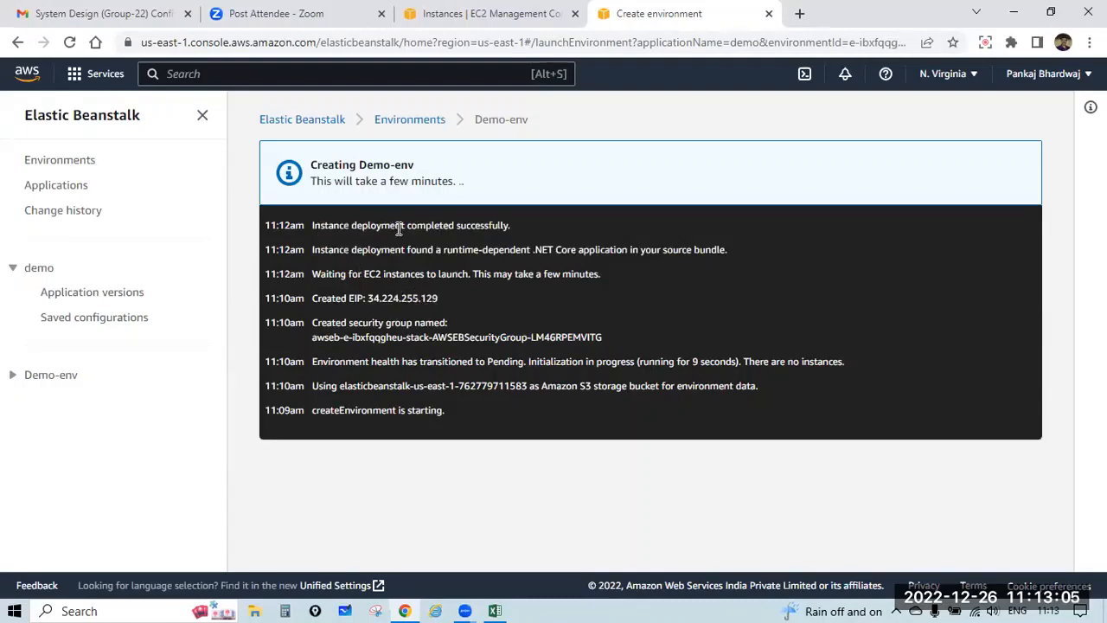
left_click_drag(328, 250, 733, 249)
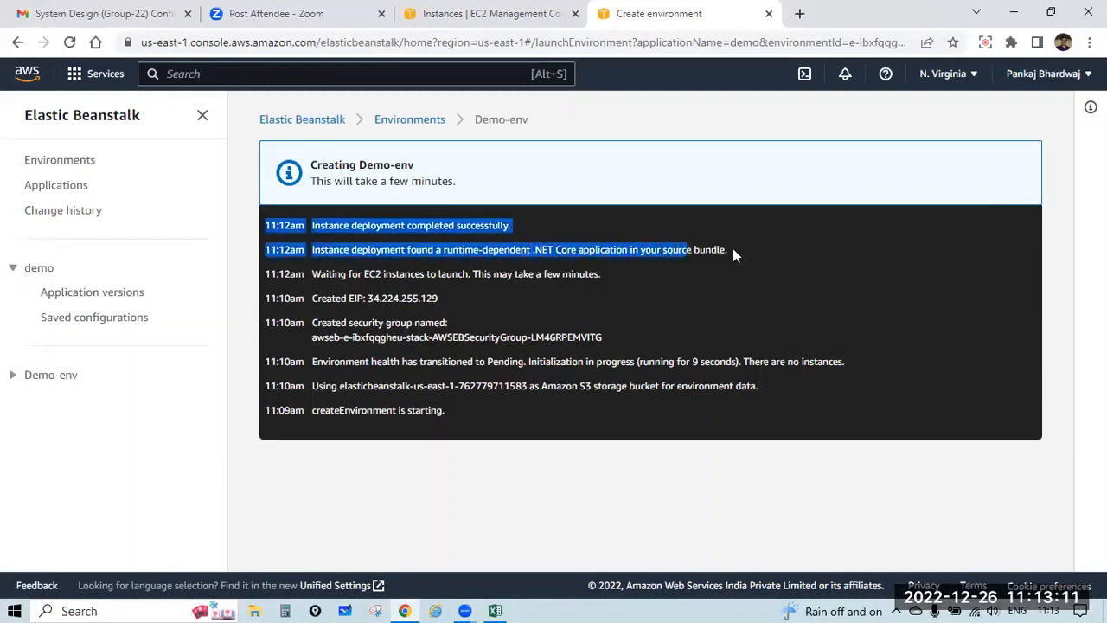
left_click(732, 249)
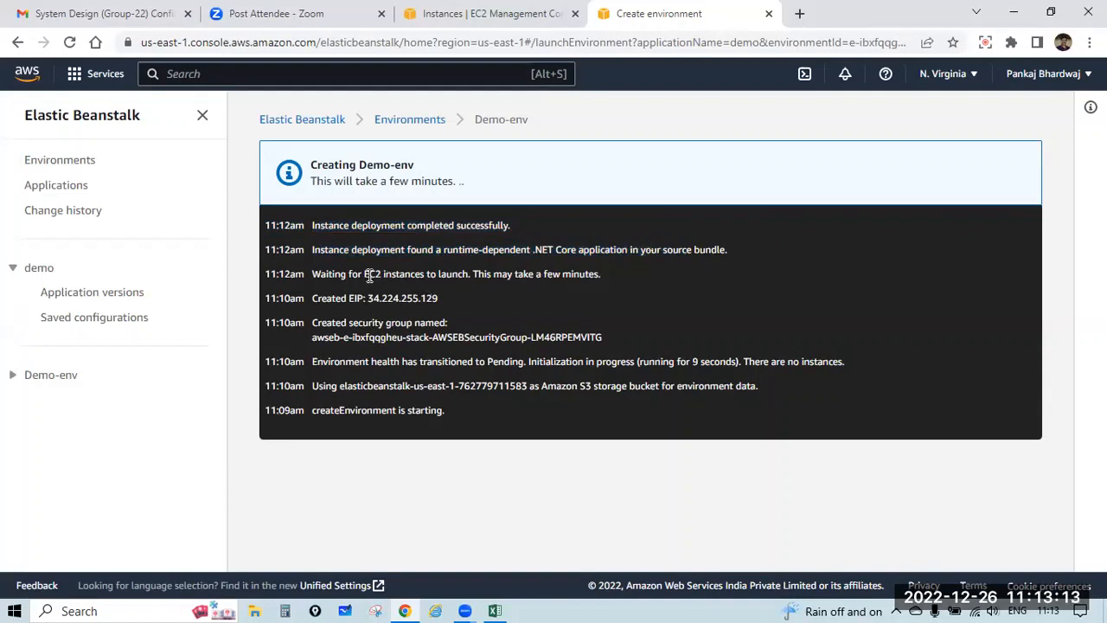
- Read the creation log entries about waiting for EC2 instances, the .NET Core application in the source bundle and the completed instance deployment
left_click_drag(369, 275, 472, 275)
left_click(405, 253)
left_click_drag(405, 253, 581, 255)
left_click(584, 256)
left_click_drag(377, 225, 475, 225)
left_click(475, 226)
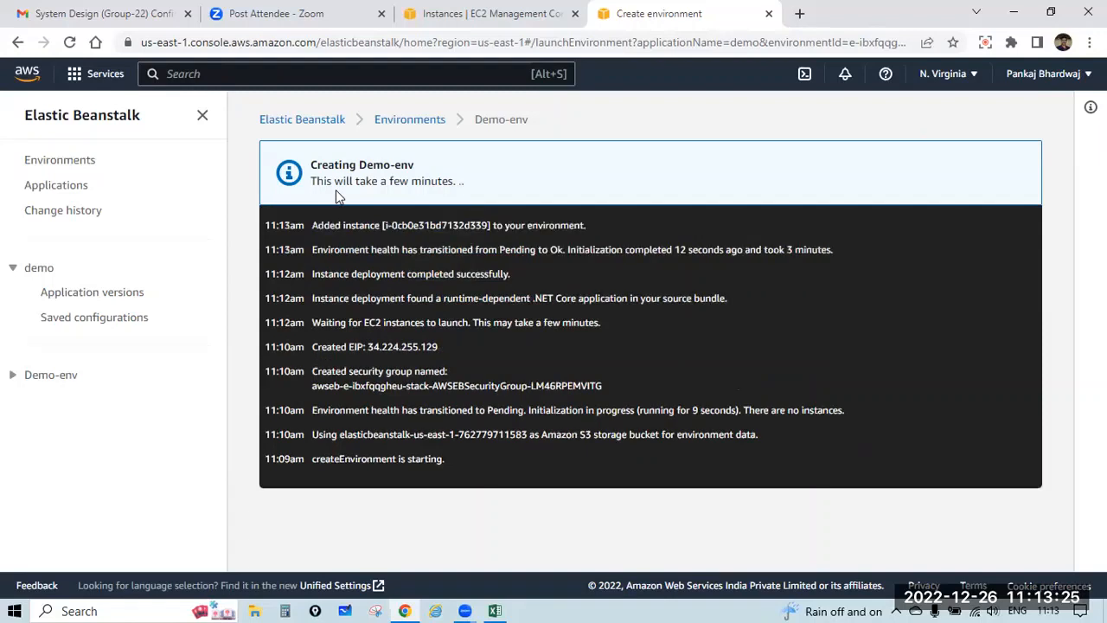
- Examine the newest creation log entries about the added instance and the environment health transition
left_click_drag(360, 224, 520, 221)
left_click(525, 222)
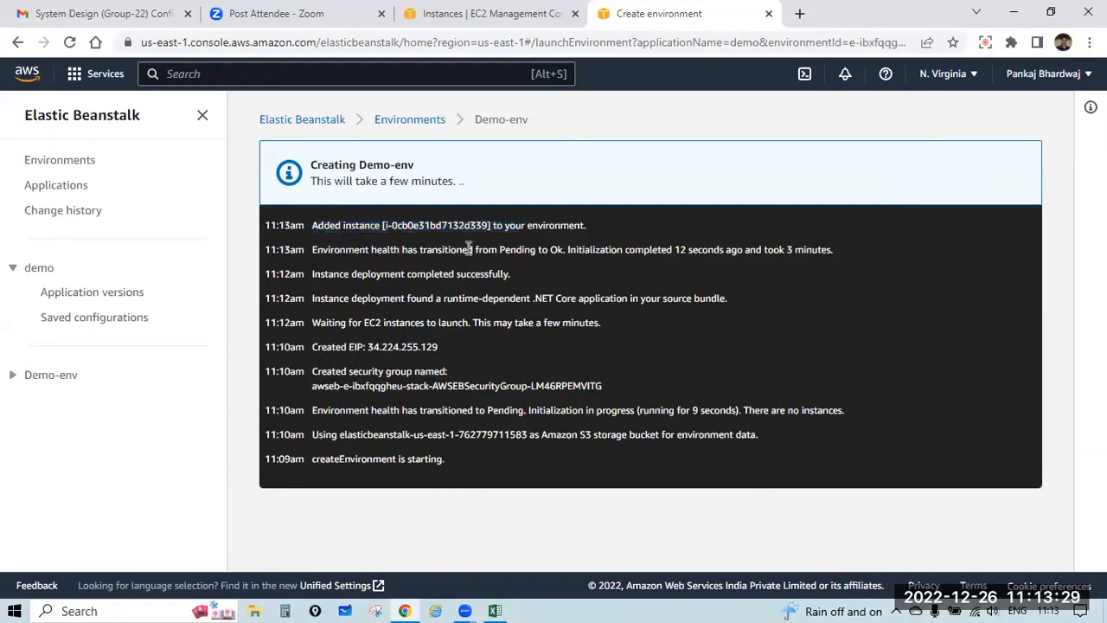
mouse_move(371, 249)
left_mouse_down()
mouse_move(533, 234)
mouse_move(561, 248)
mouse_move(488, 298)
left_mouse_up()
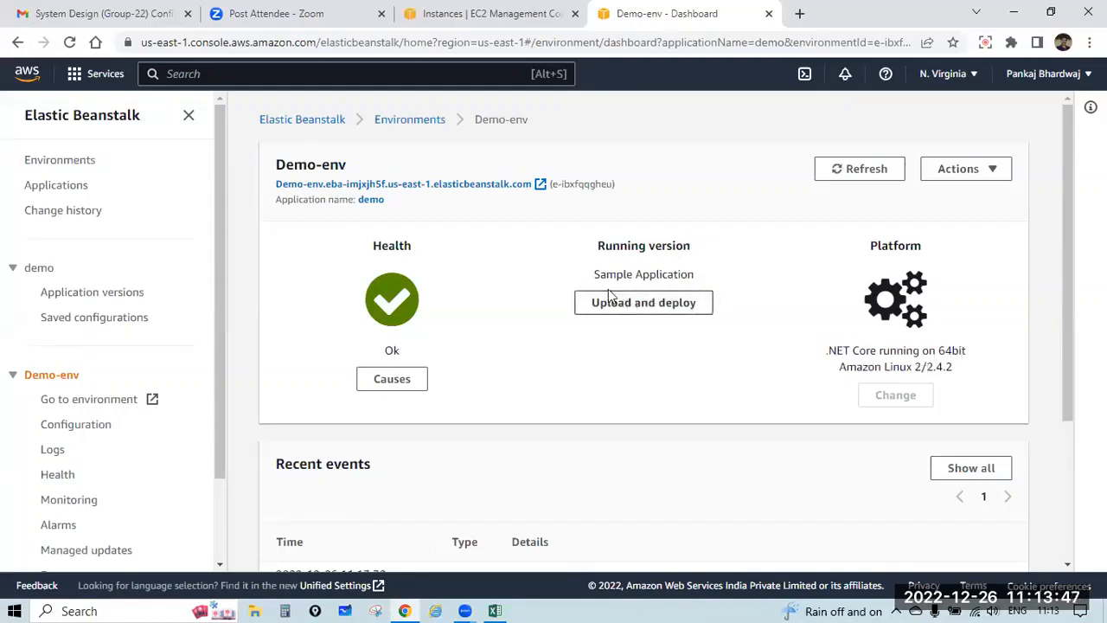
- Inspect Demo-env's running version and the upload and deploy form with its file chooser, then leave without deploying
left_click_drag(596, 275, 697, 277)
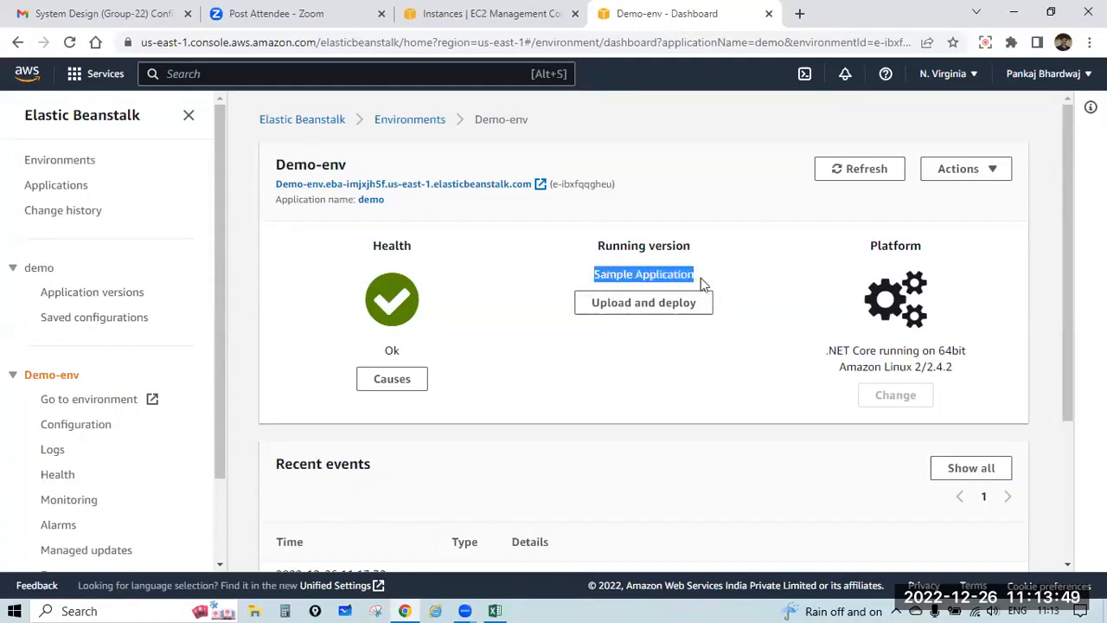
left_click(657, 313)
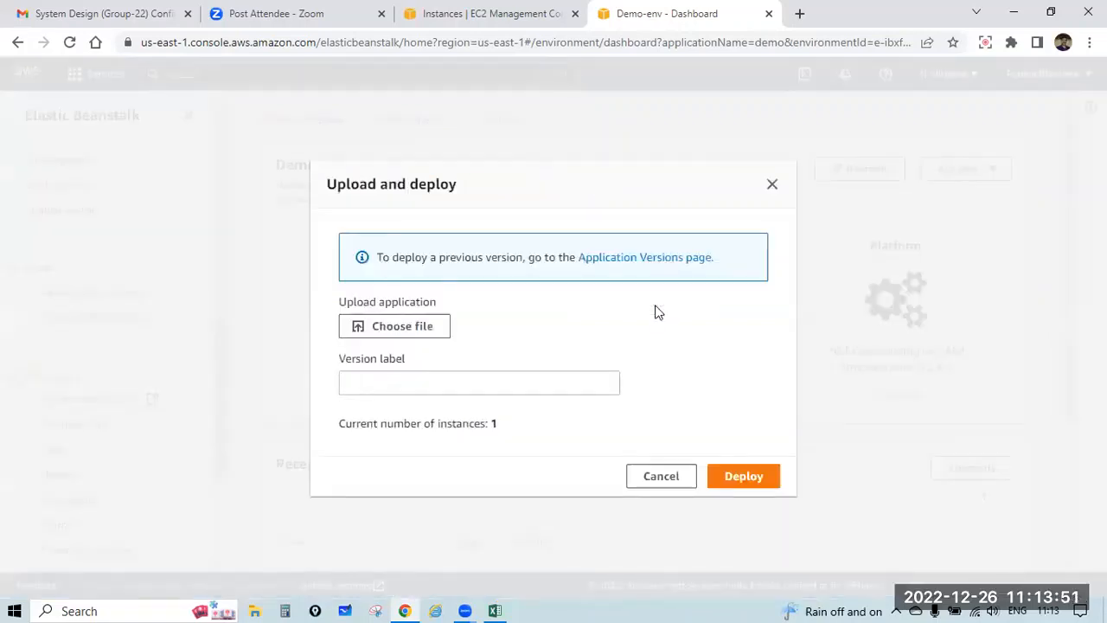
left_click(425, 331)
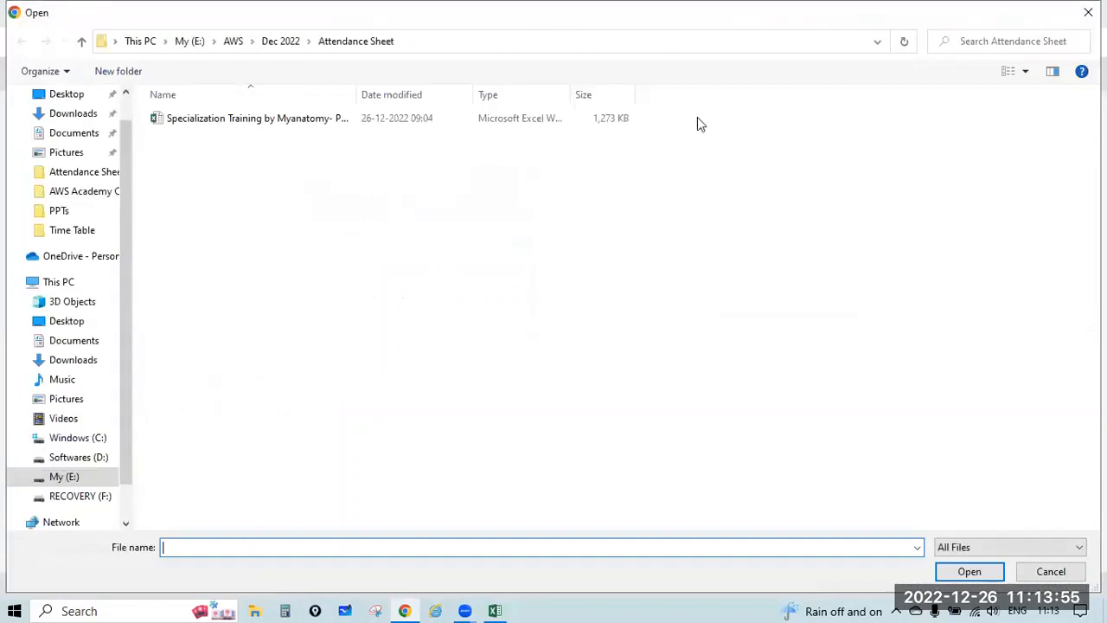
left_click(1088, 12)
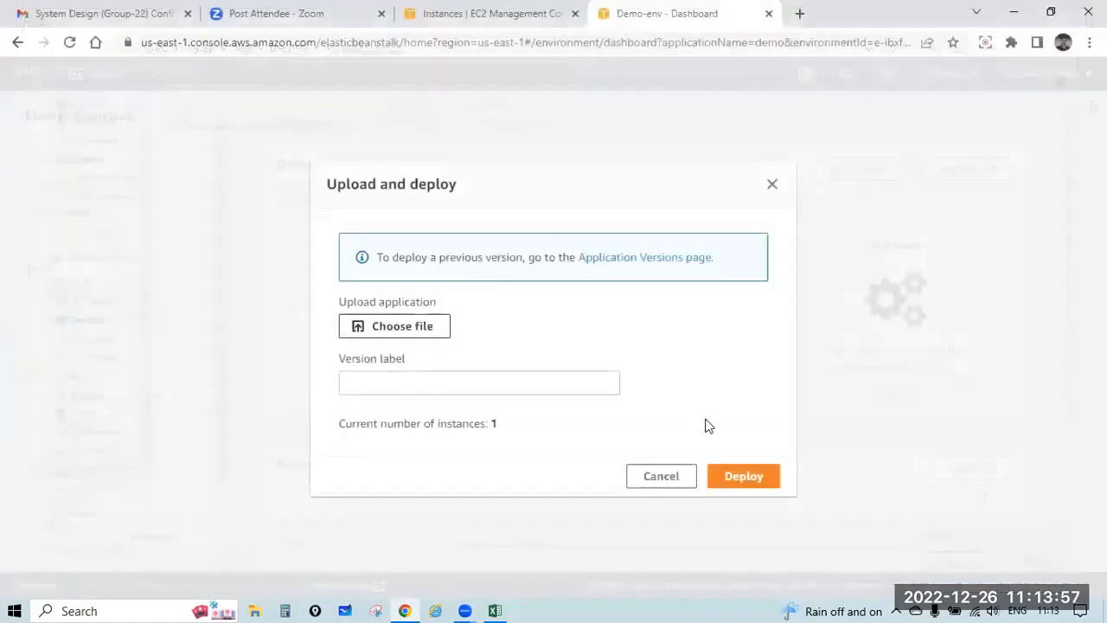
left_click(671, 477)
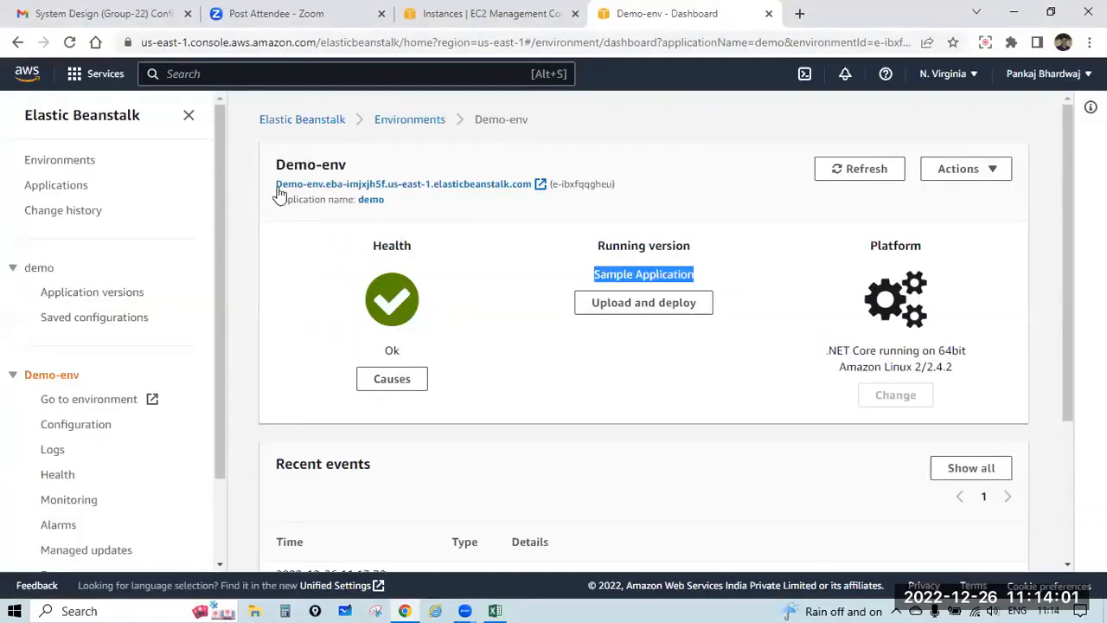
- View the sample application at the Demo-env URL, then revisit the upload and deploy form without uploading anything
left_click(452, 192)
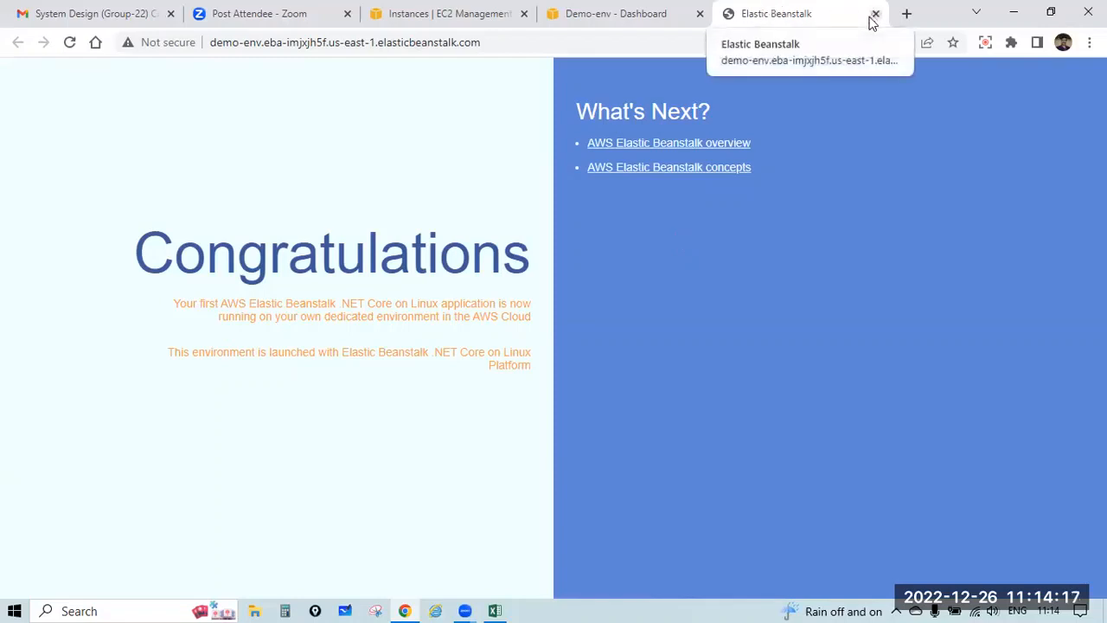
key("ctrl+w")
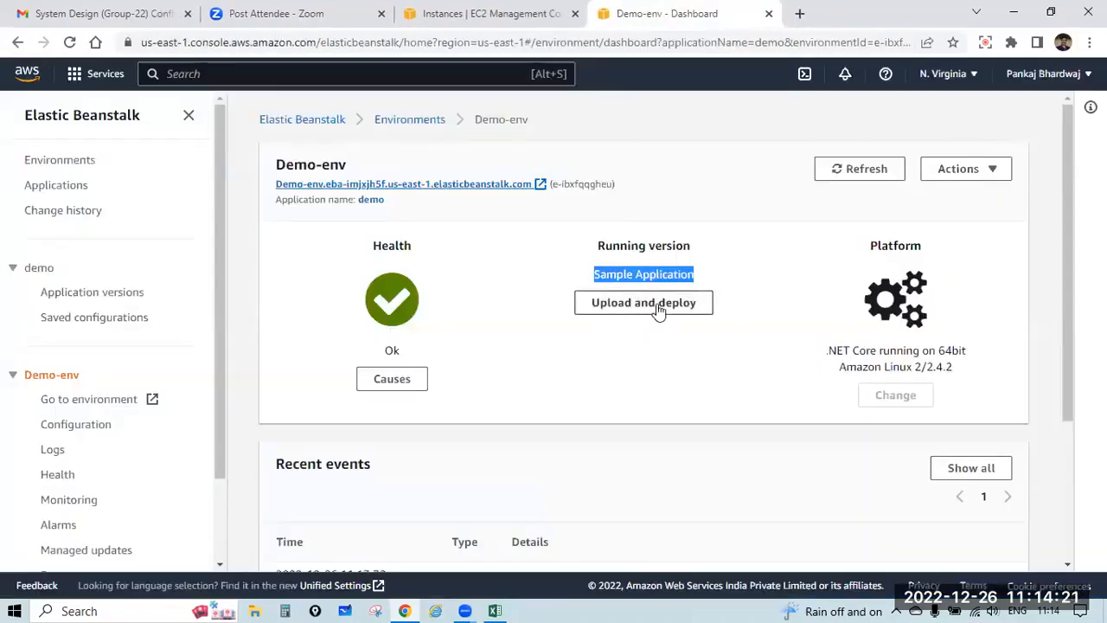
left_click(660, 304)
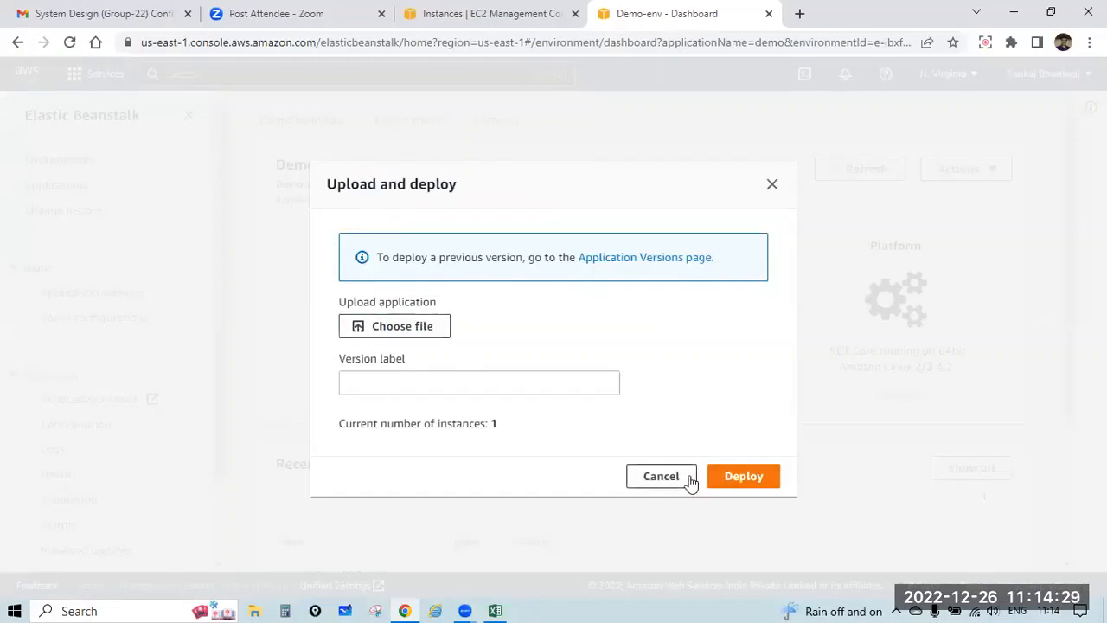
left_click(773, 181)
left_click(775, 285)
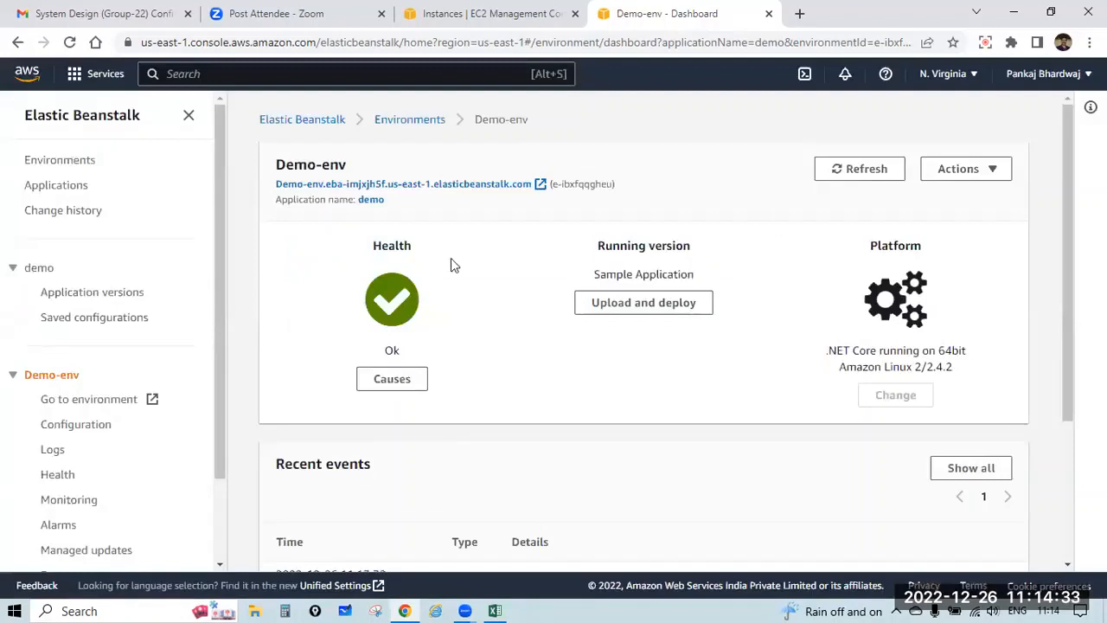
- Show all Demo-env events and review the earliest ones, from environment creation through the S3 bucket and health to the security group and EIP
scroll(450, 258, "down", 3)
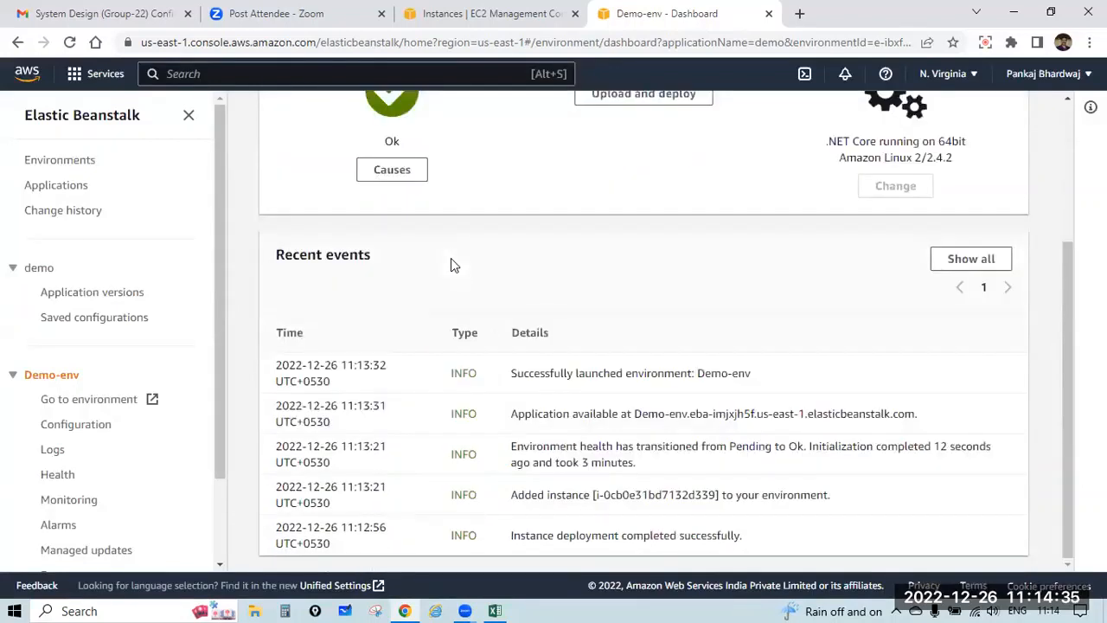
left_click(942, 258)
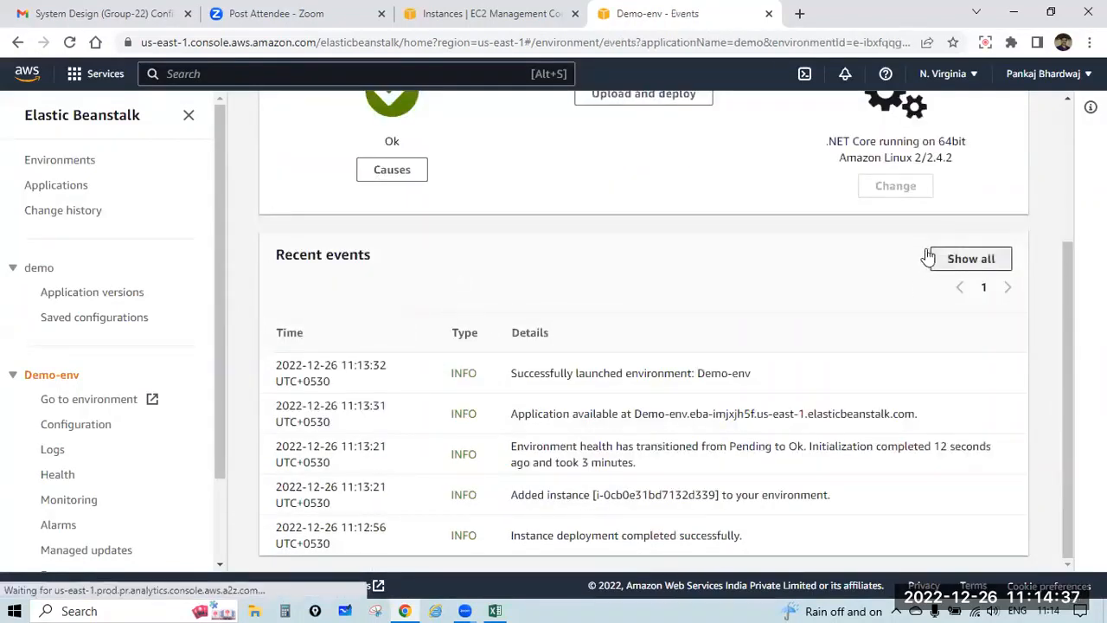
scroll(480, 233, "down", 10)
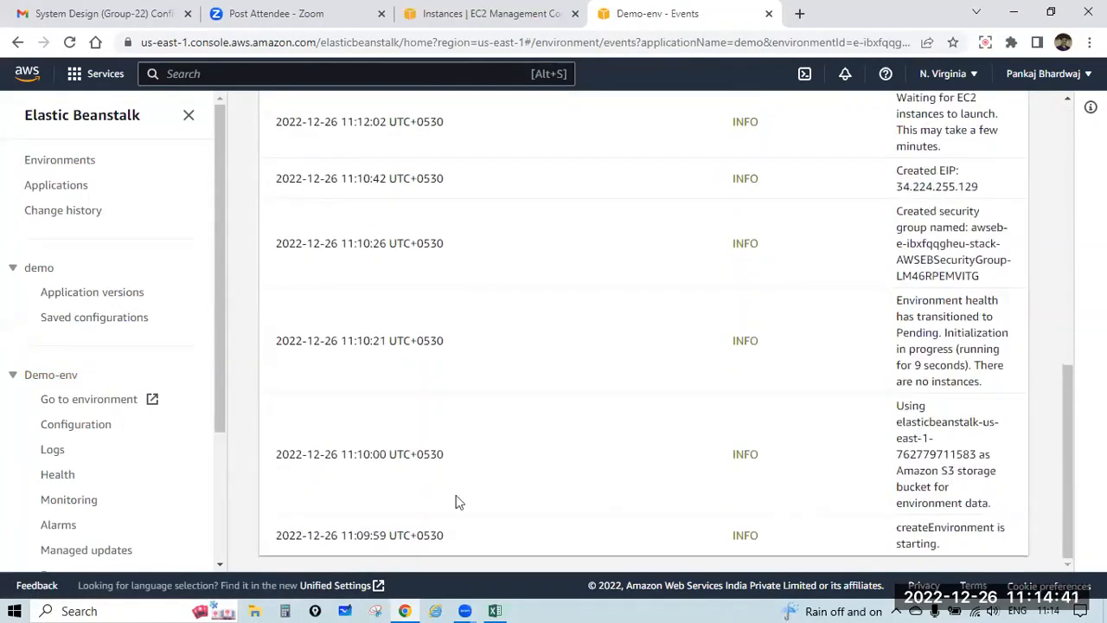
left_click_drag(370, 536, 338, 535)
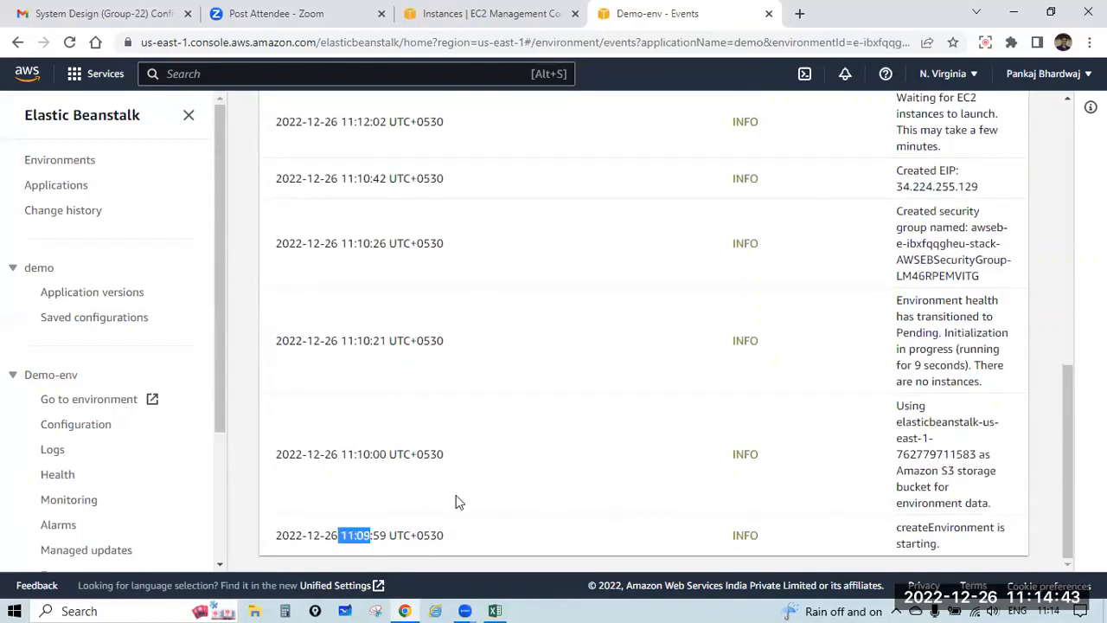
left_click_drag(940, 544, 899, 529)
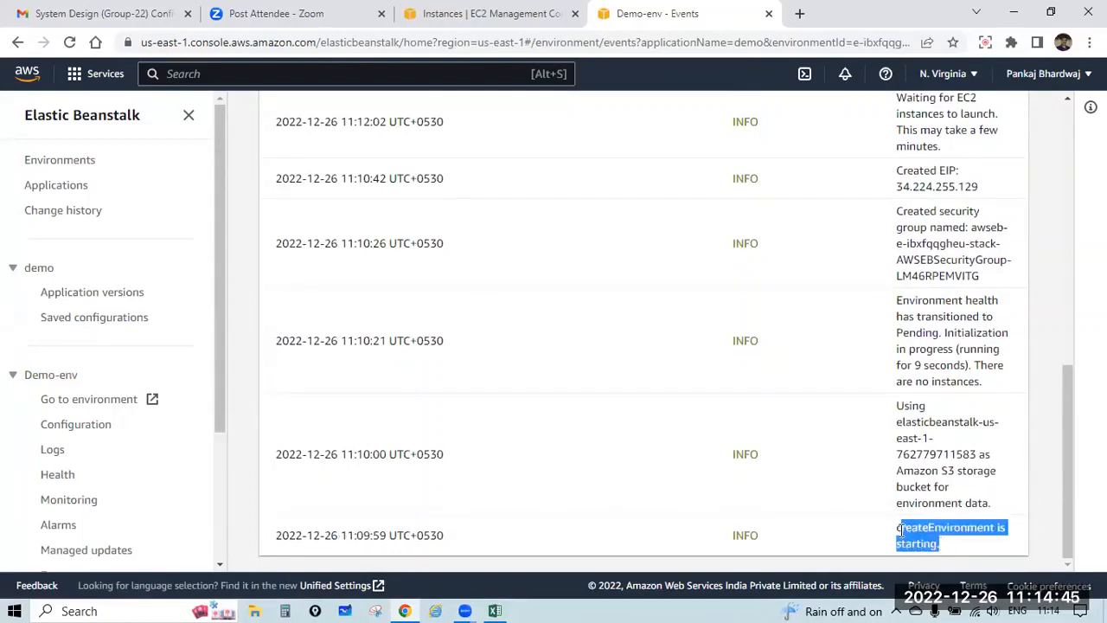
left_click_drag(932, 438, 899, 407)
left_click_drag(935, 469, 912, 437)
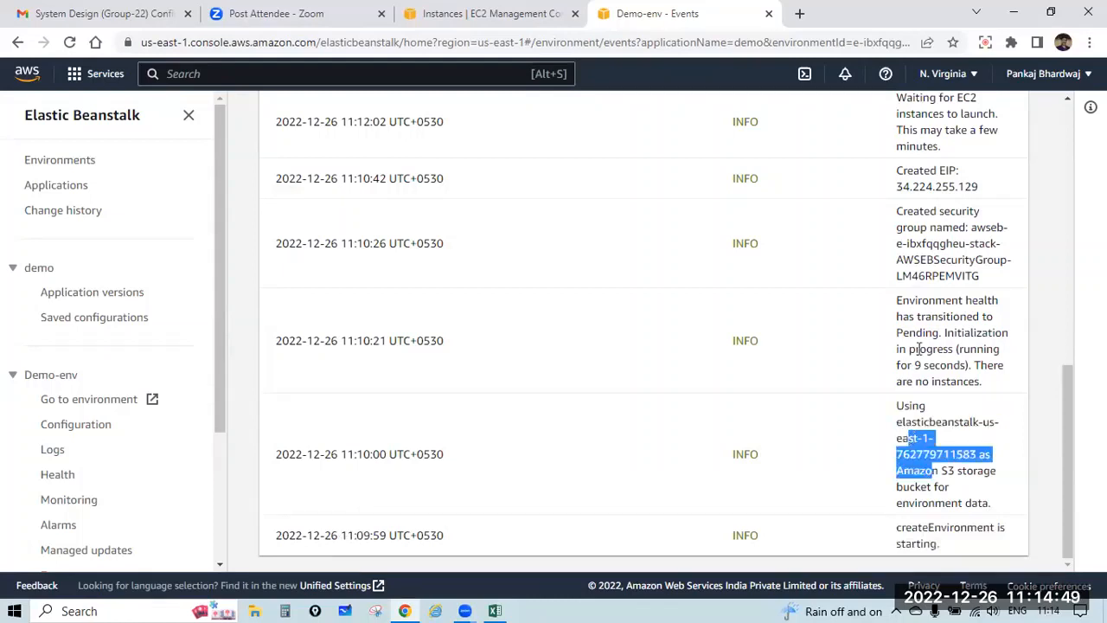
mouse_move(927, 316)
left_mouse_down()
mouse_move(952, 316)
mouse_move(934, 332)
left_mouse_up()
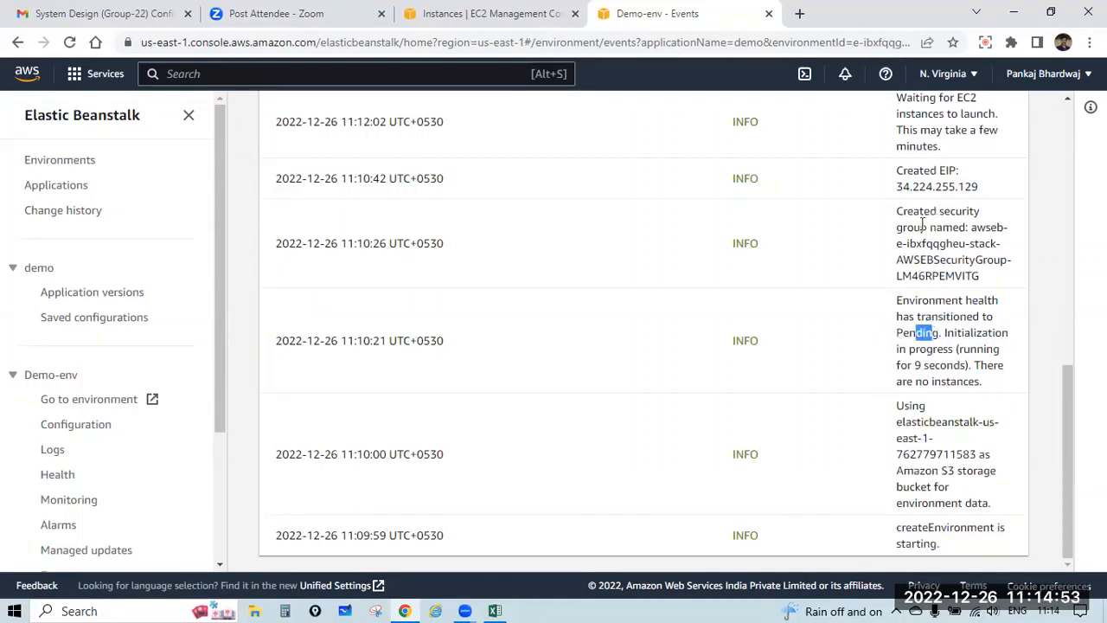
left_click_drag(923, 227, 951, 226)
left_click_drag(919, 172, 967, 219)
- Review the remaining Demo-env events, from the EC2 launch and application deployment to the added instance and the environment launch
scroll(938, 225, "up", 1)
scroll(940, 210, "up", 1)
scroll(940, 210, "up", 1)
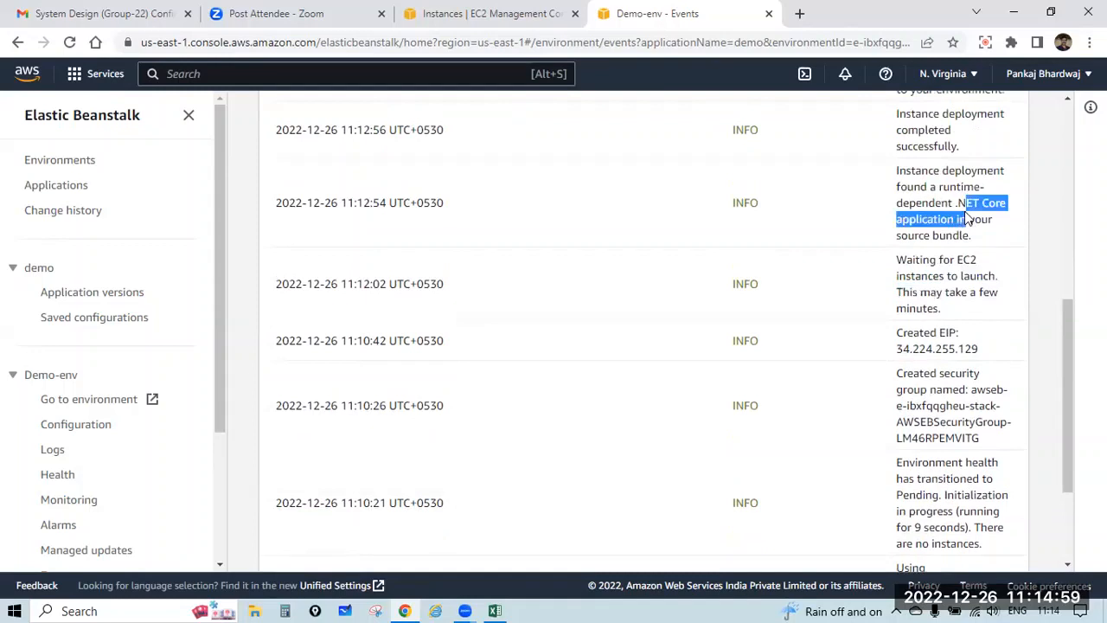
scroll(967, 219, "up", 1)
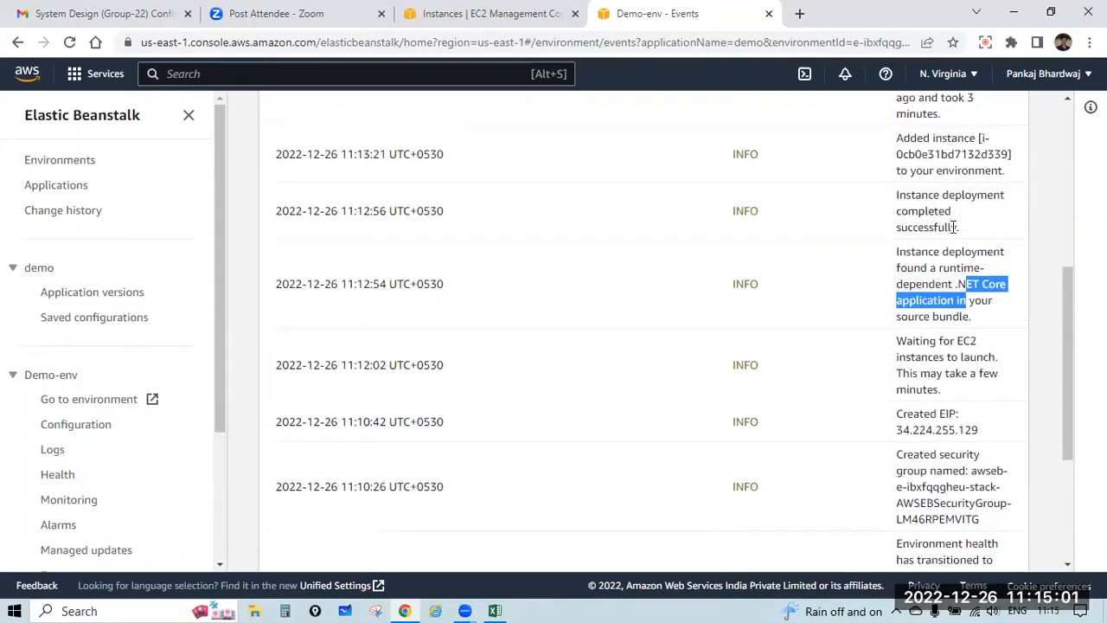
left_click_drag(954, 227, 934, 201)
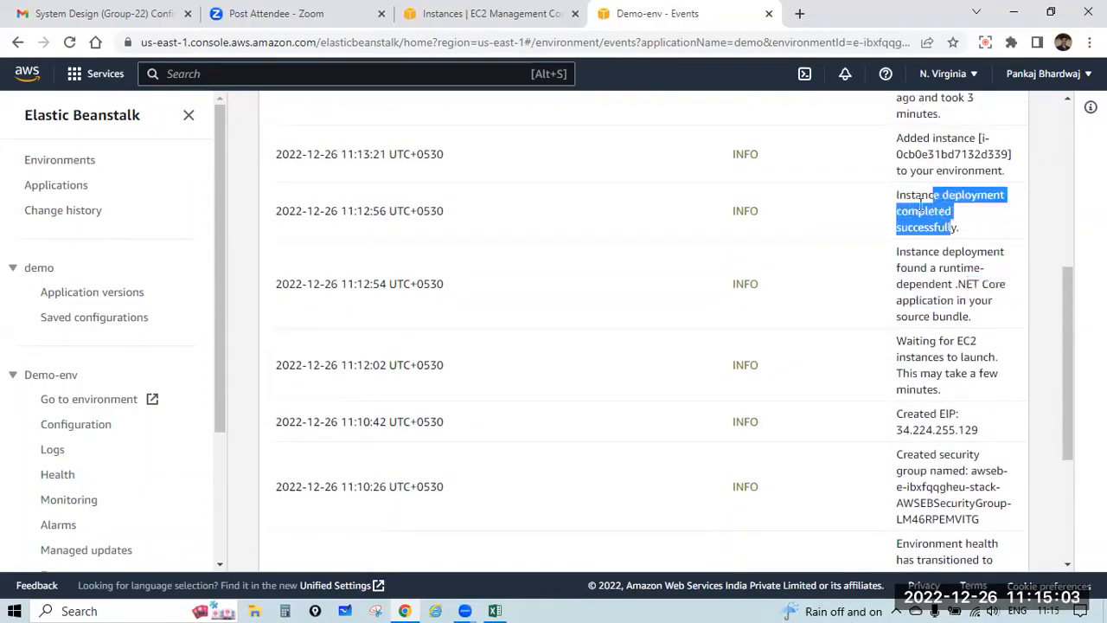
left_click_drag(983, 170, 959, 139)
scroll(950, 160, "up", 1)
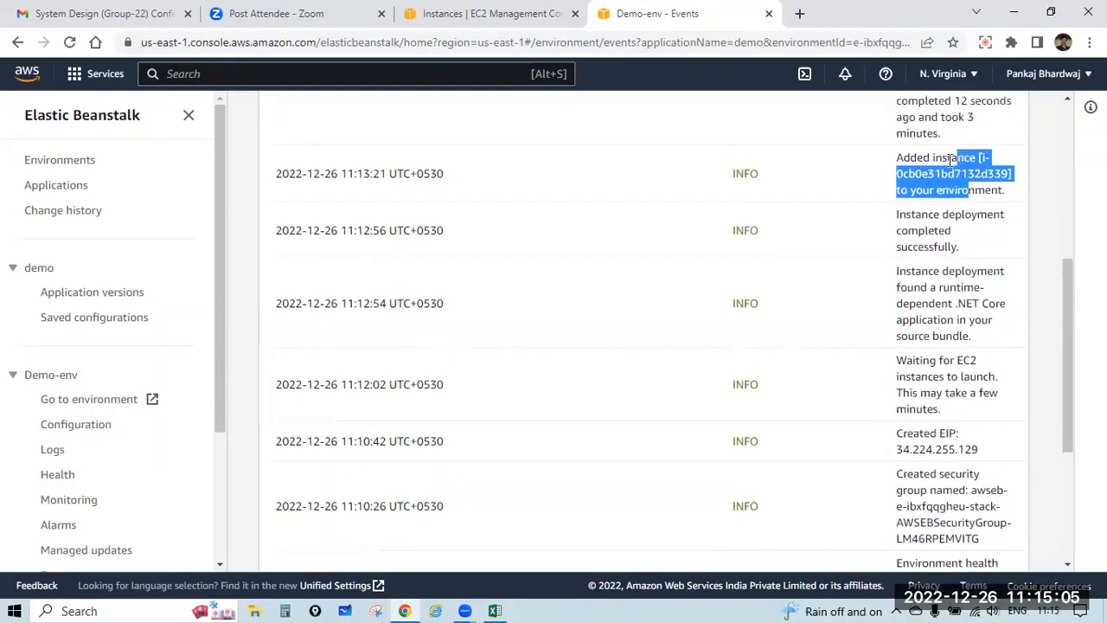
scroll(951, 160, "up", 1)
scroll(941, 179, "up", 4)
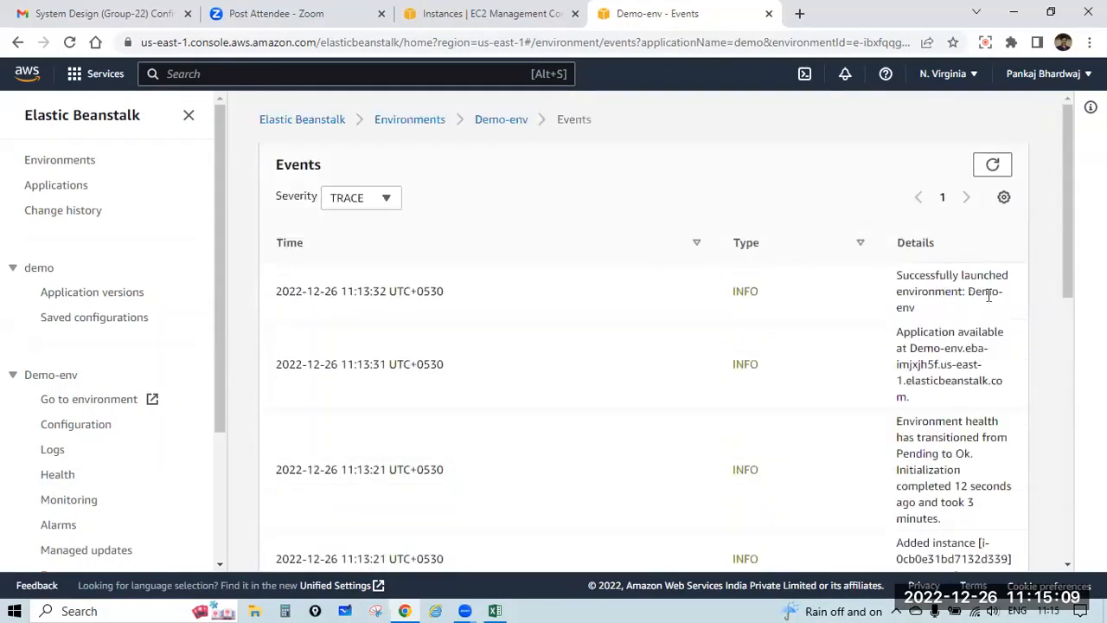
left_click_drag(990, 292, 927, 291)
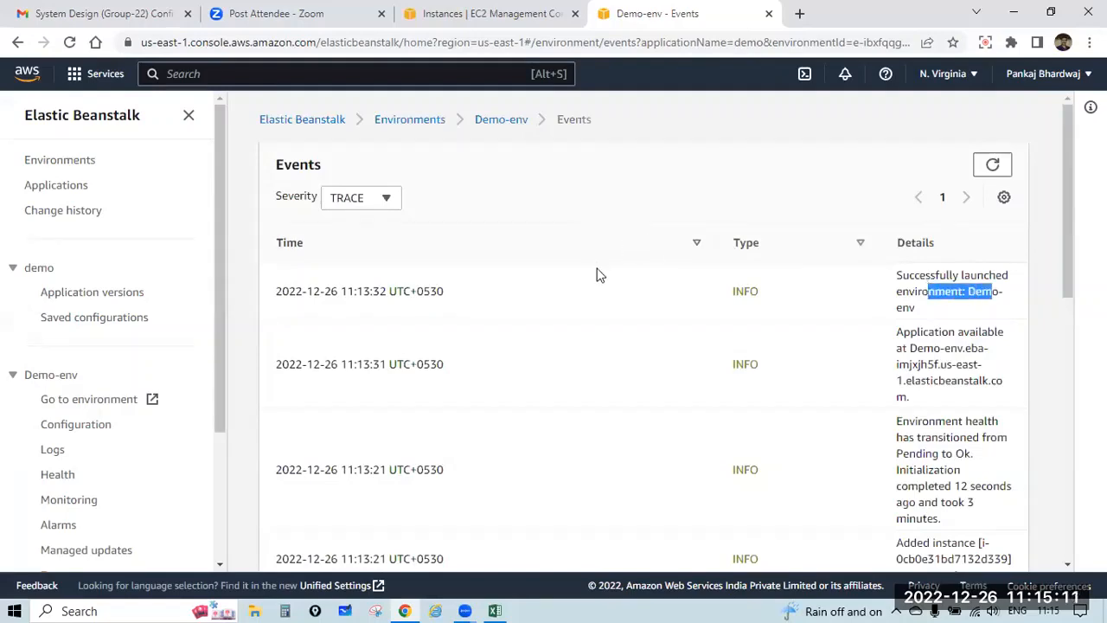
scroll(598, 274, "down", 6)
scroll(598, 274, "up", 6)
- Examine all columns of the Elastic Beanstalk environments list, including the URL, platform and tier name
left_click(59, 161)
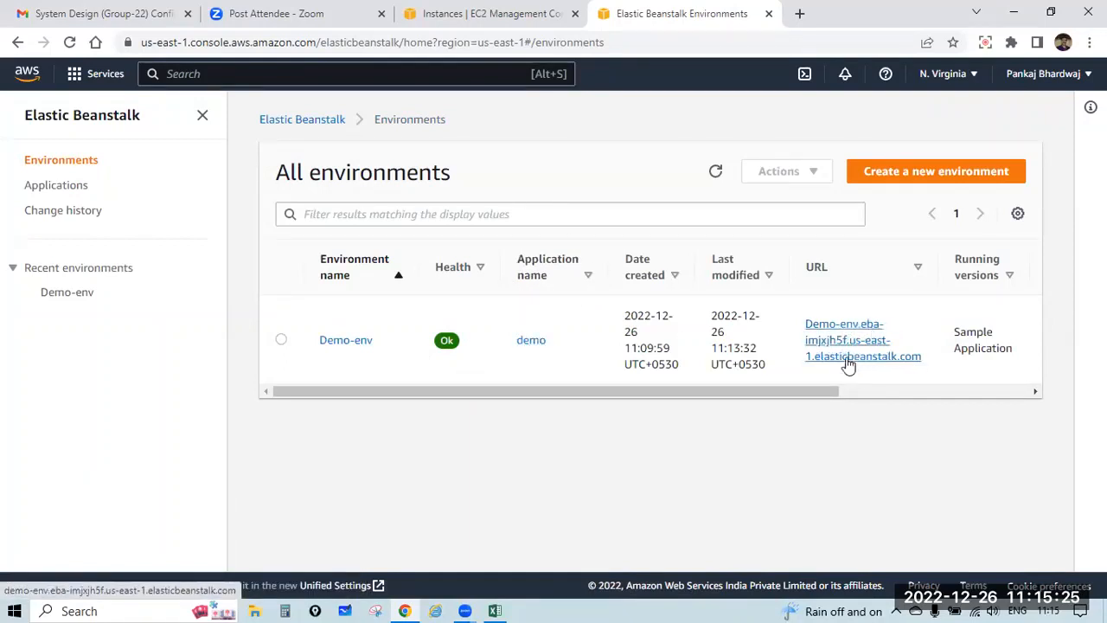
left_click_drag(831, 393, 1055, 399)
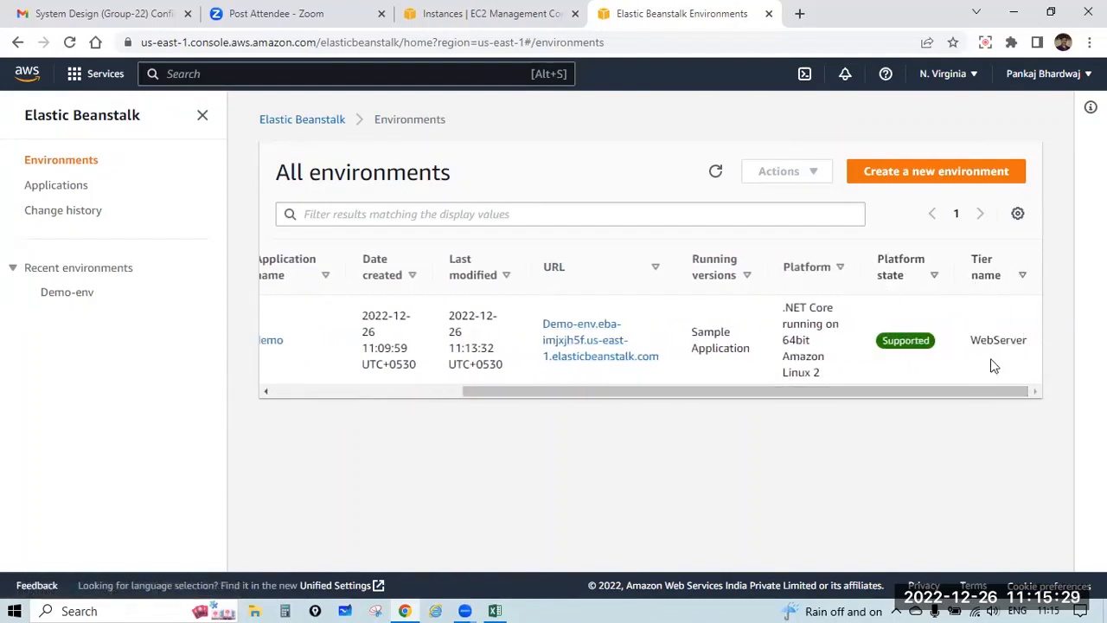
left_click_drag(982, 393, 571, 386)
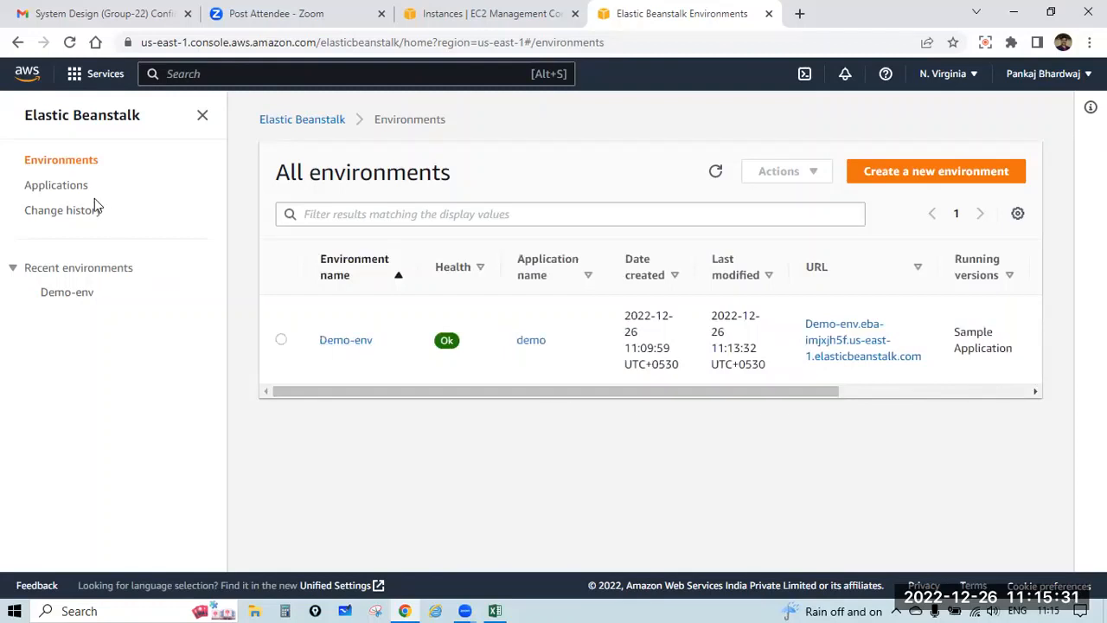
- View the list of all Elastic Beanstalk applications and the change history
left_click(75, 186)
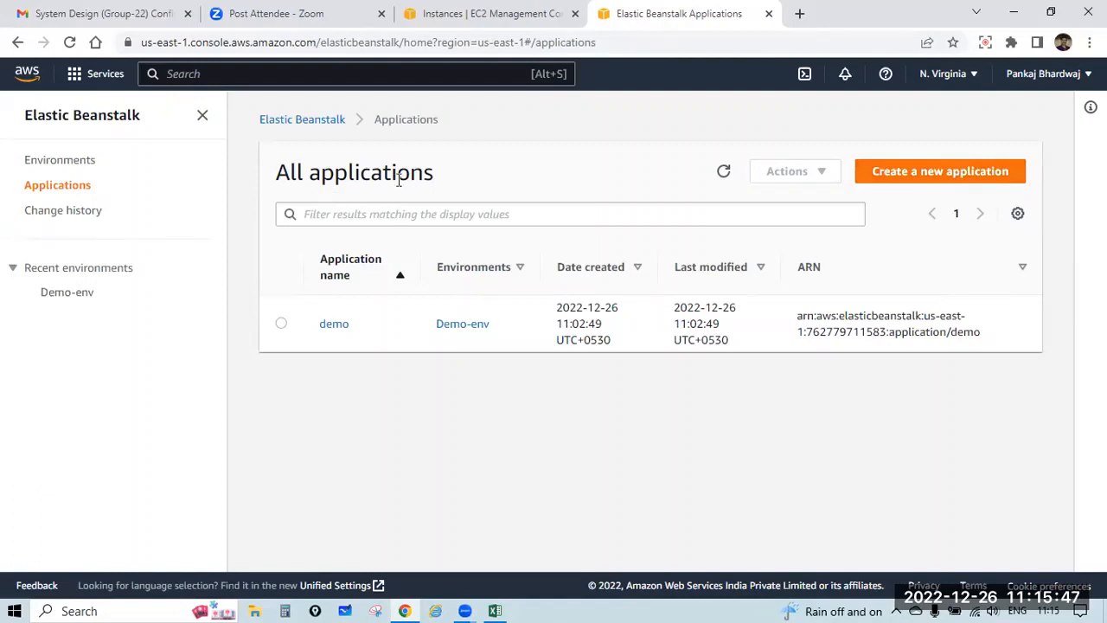
left_click(80, 220)
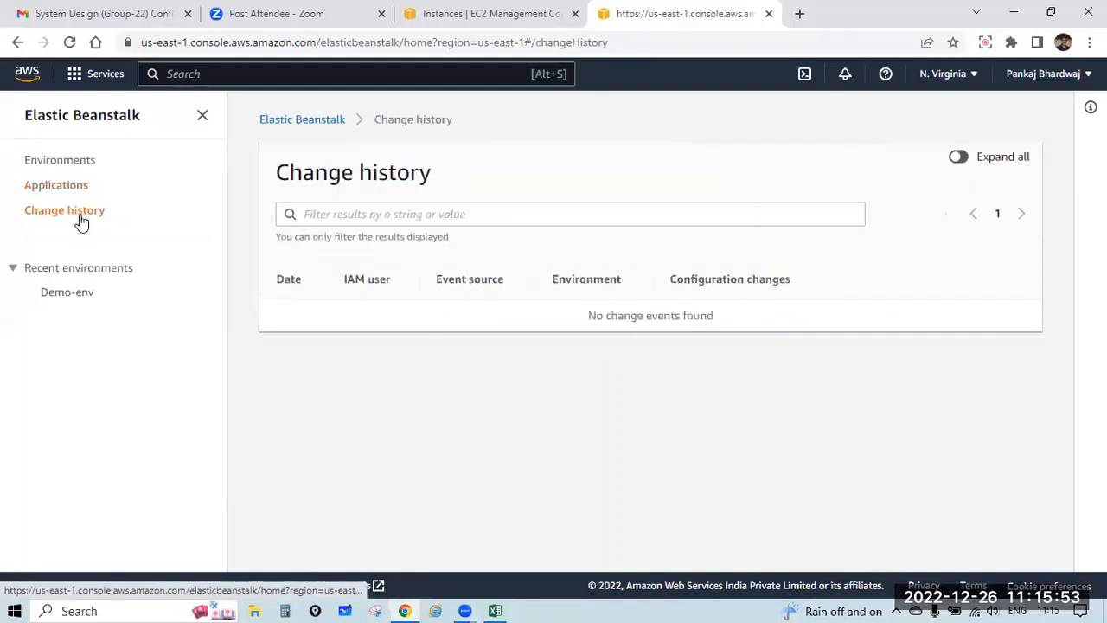
- Return to Demo-env from the recent environments and examine its monitoring charts for health, CPU and network
left_click(89, 276)
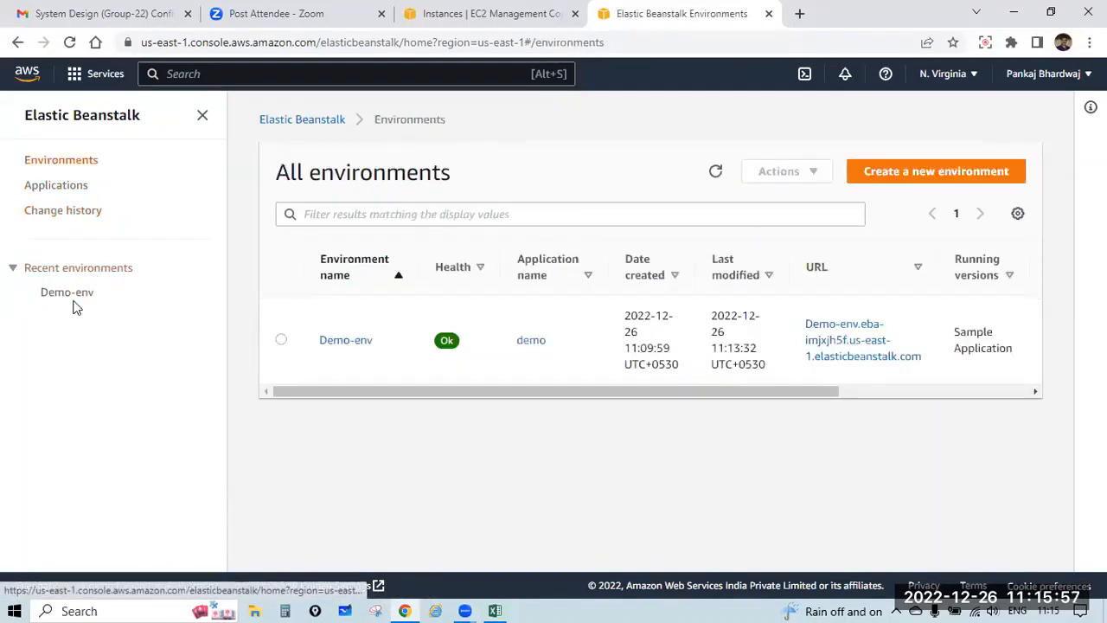
left_click(77, 299)
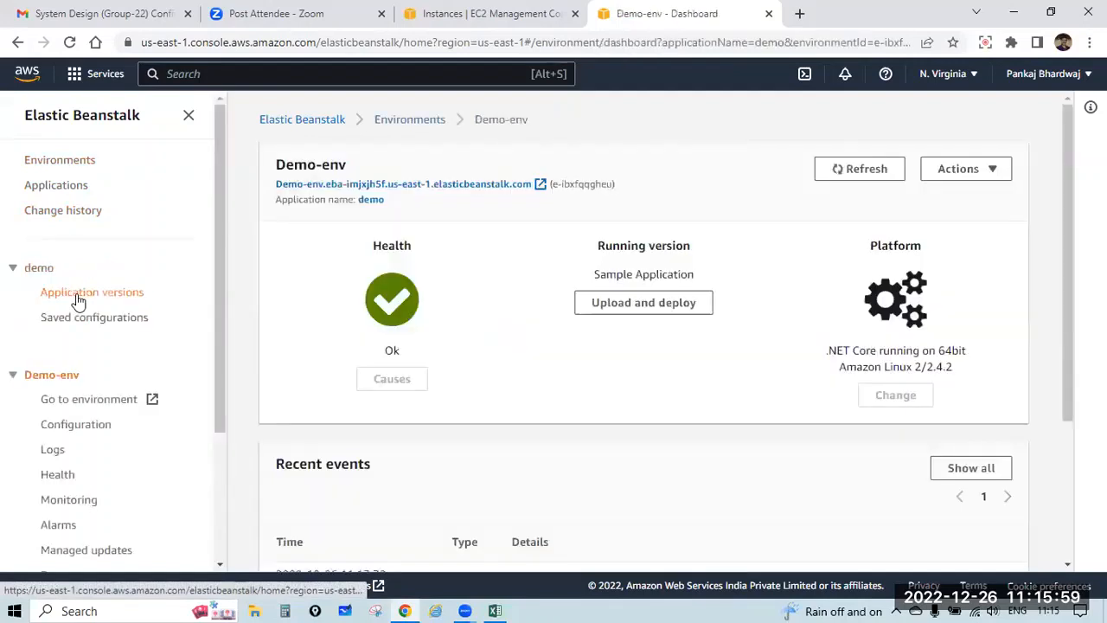
scroll(89, 297, "down", 3)
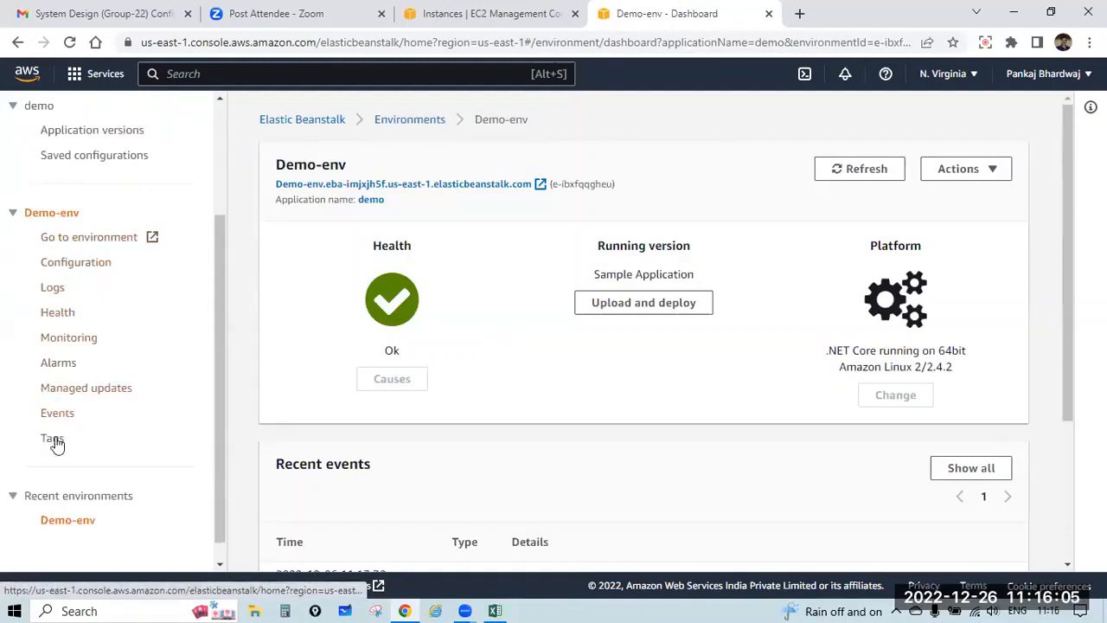
left_click(65, 339)
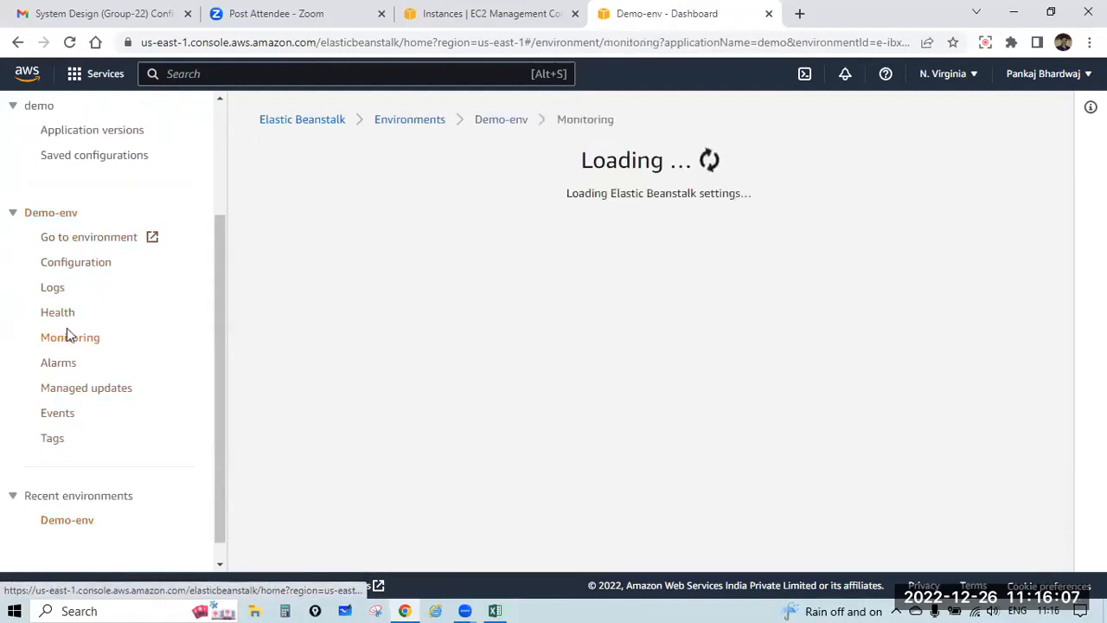
scroll(537, 365, "down", 2)
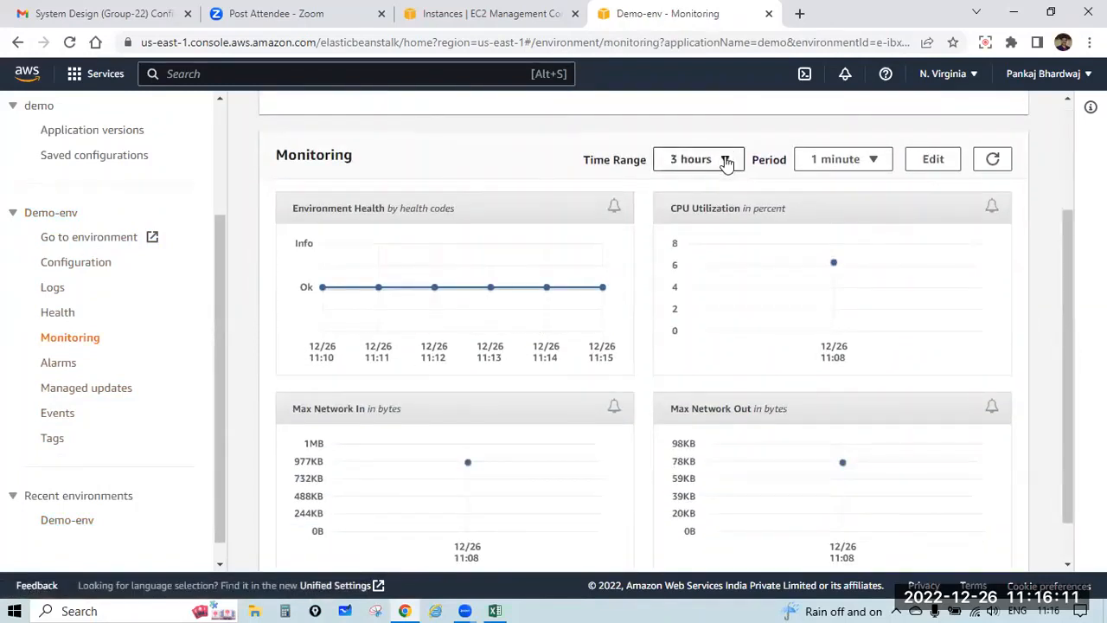
- View Demo-env's existing alarms, managed updates overview and enhanced health overview
left_click(47, 365)
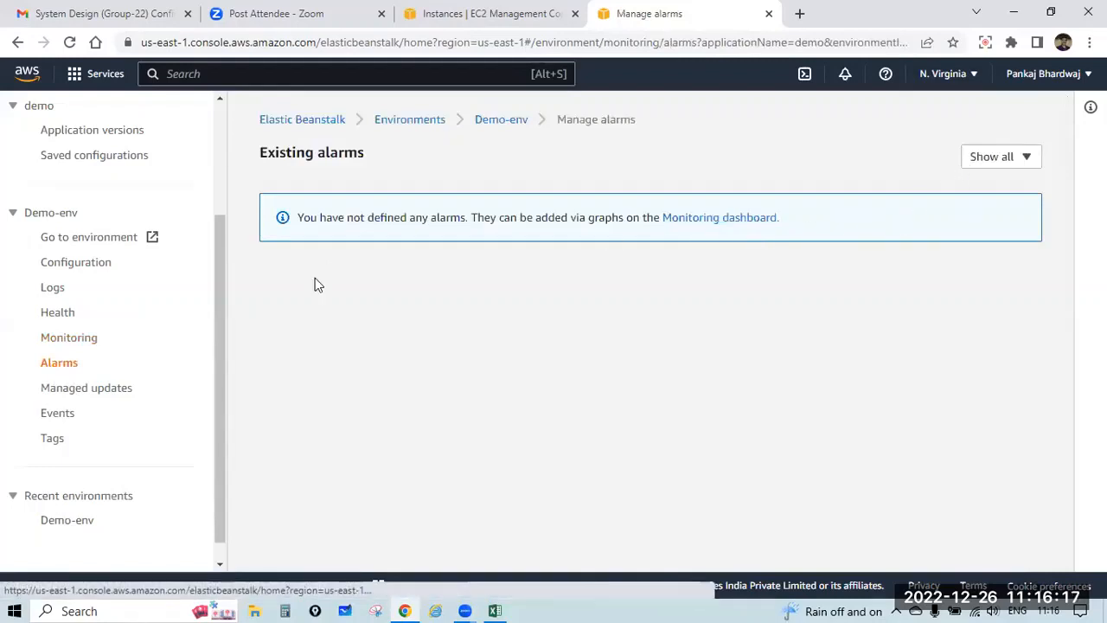
left_click(78, 395)
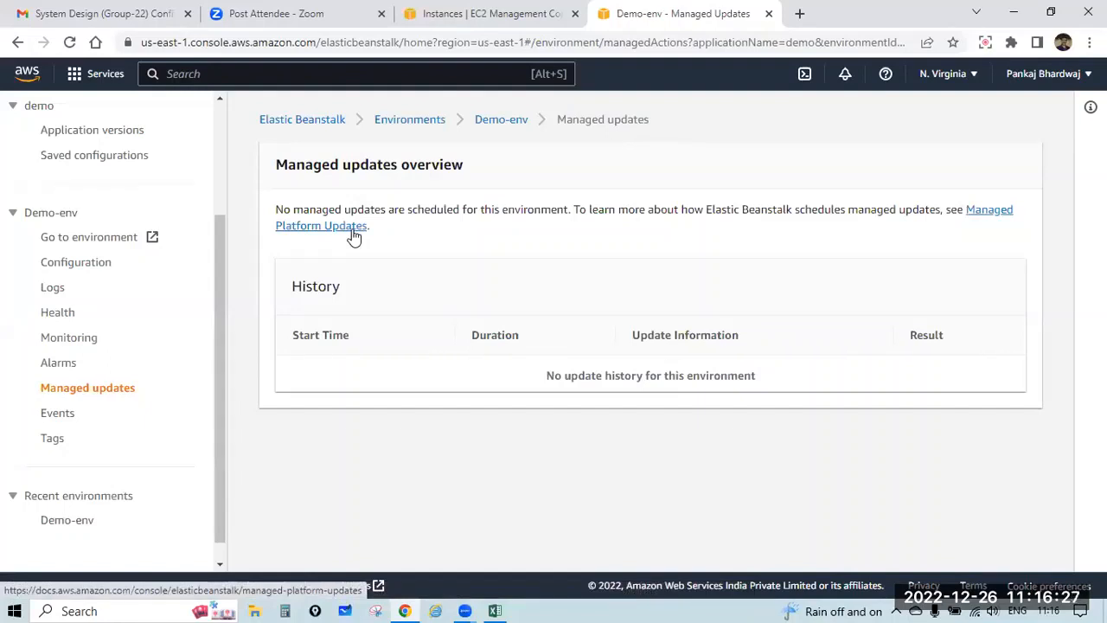
left_click(54, 316)
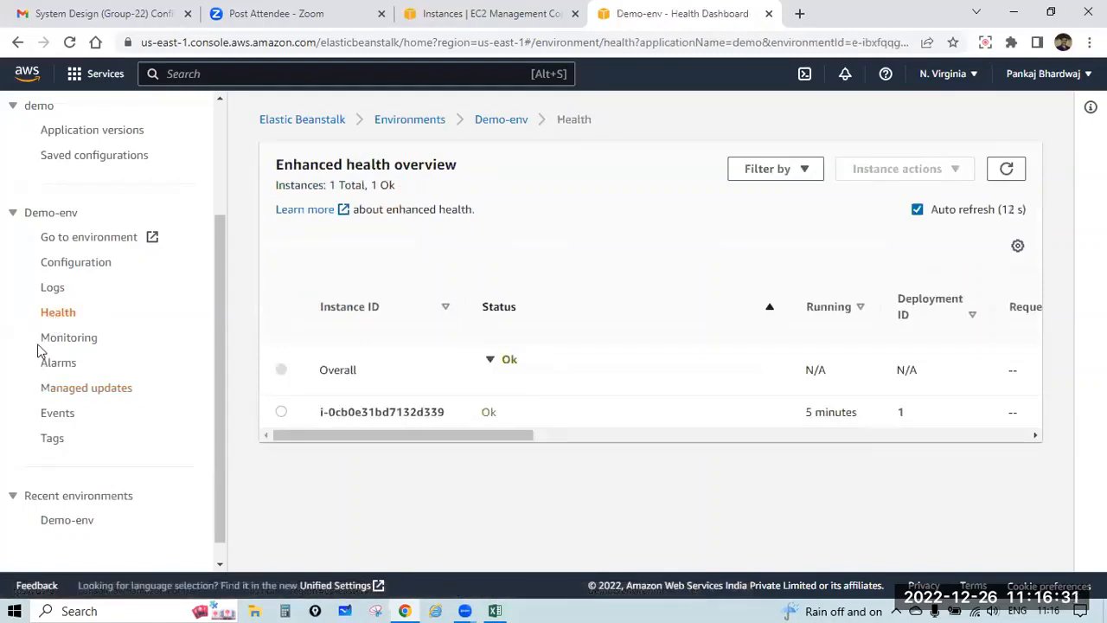
- Refresh Demo-env's logs and request both the full logs and the last 100 lines
left_click(50, 288)
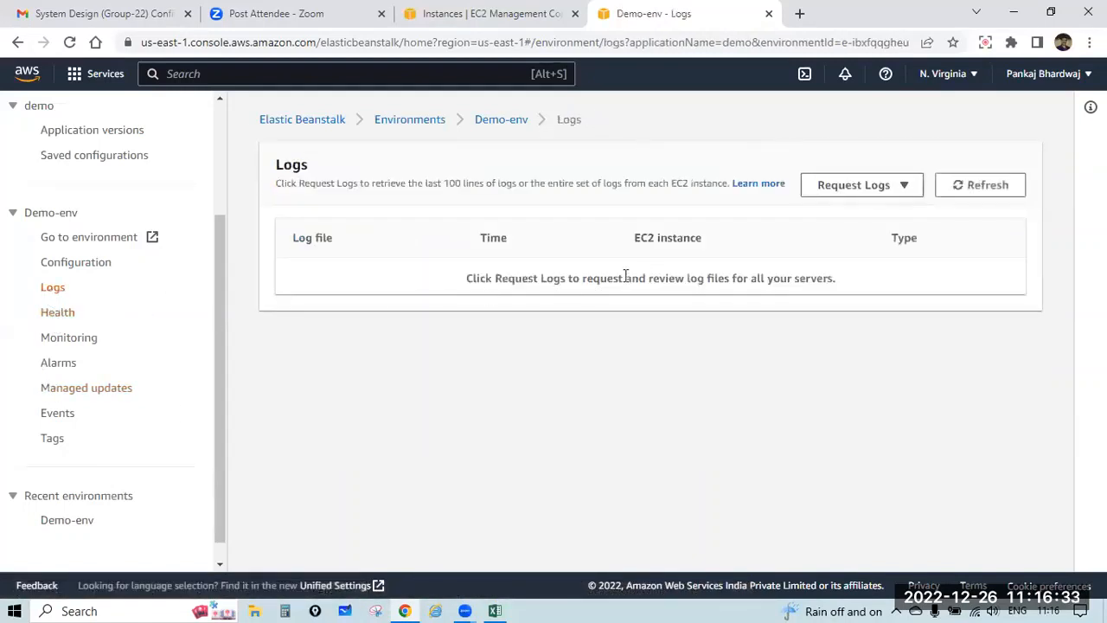
left_click(982, 192)
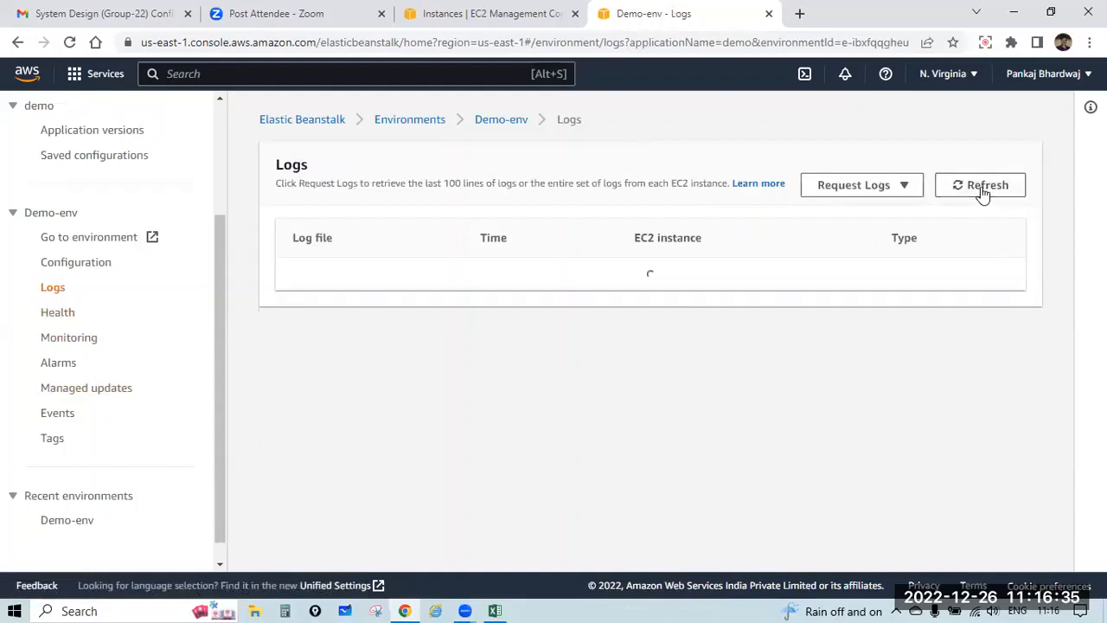
left_click(905, 185)
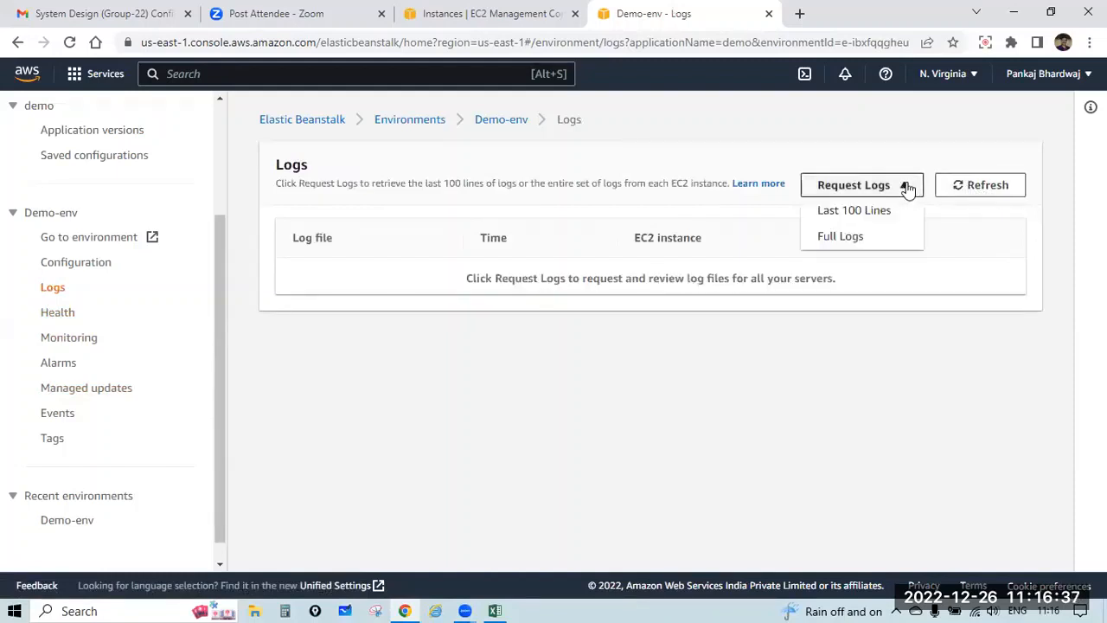
left_click(843, 237)
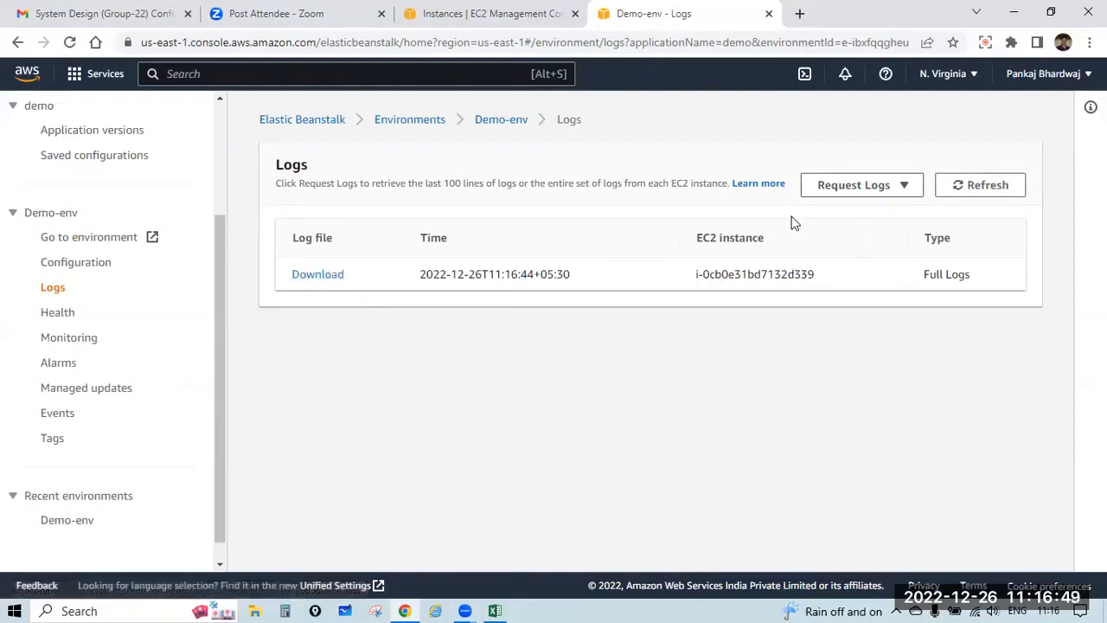
left_click(901, 189)
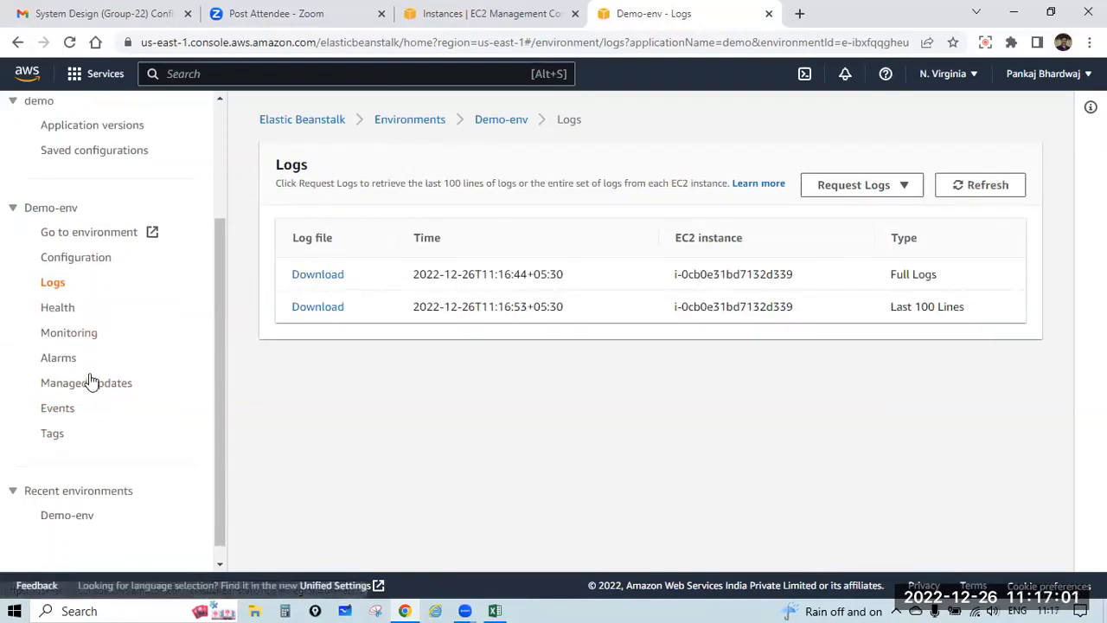
- Return to the Demo-env dashboard and open the deployed sample application from its environment URL
scroll(89, 378, "down", 1)
scroll(89, 374, "up", 2)
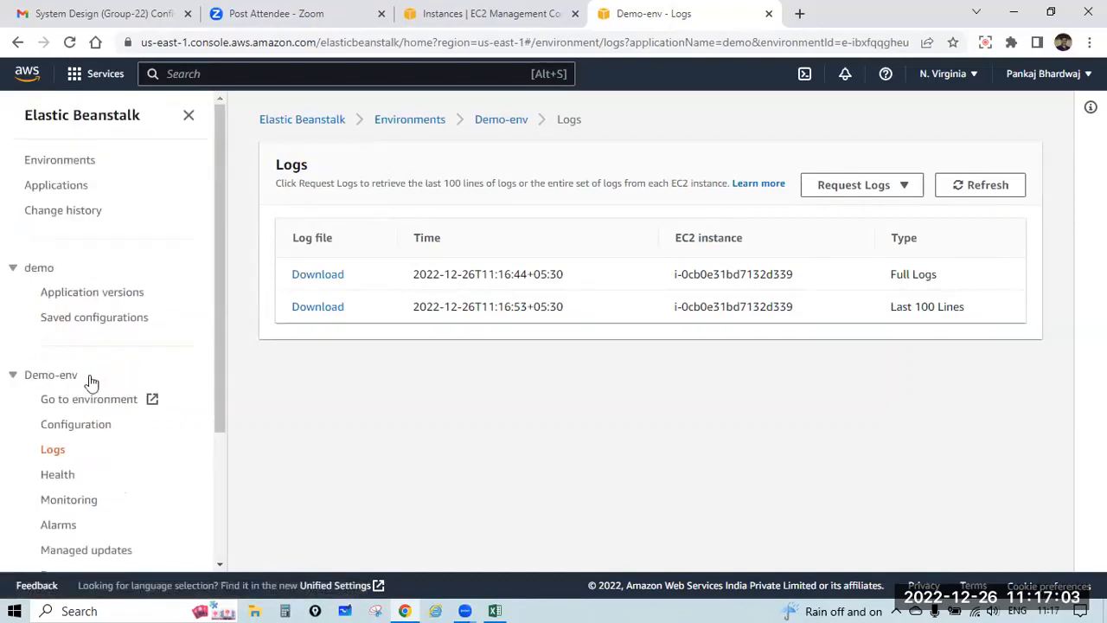
left_click(501, 123)
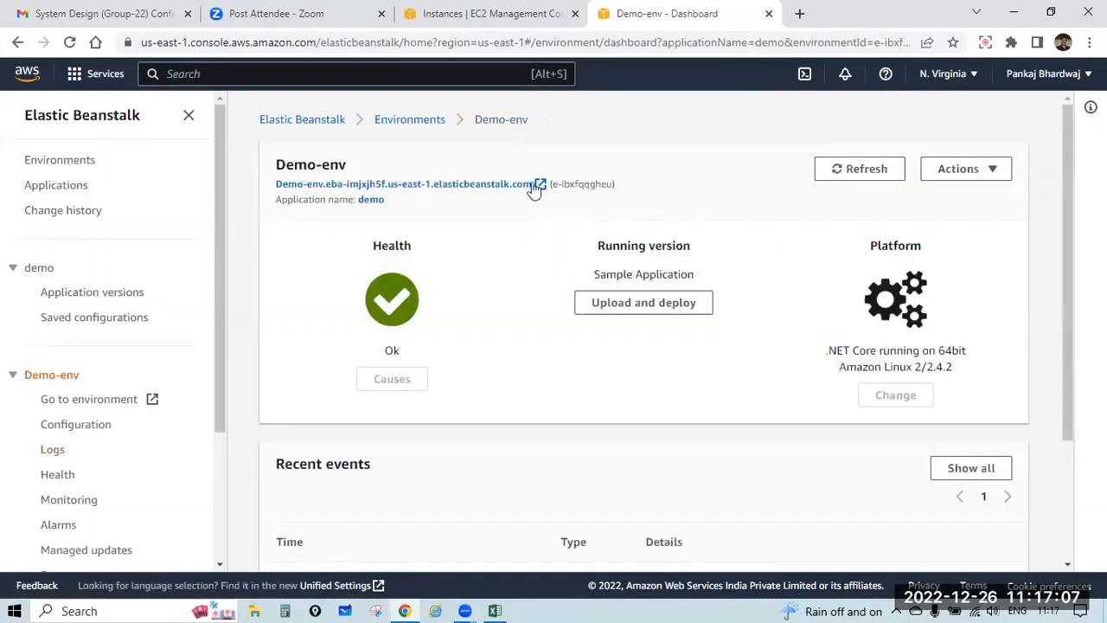
left_click(512, 185)
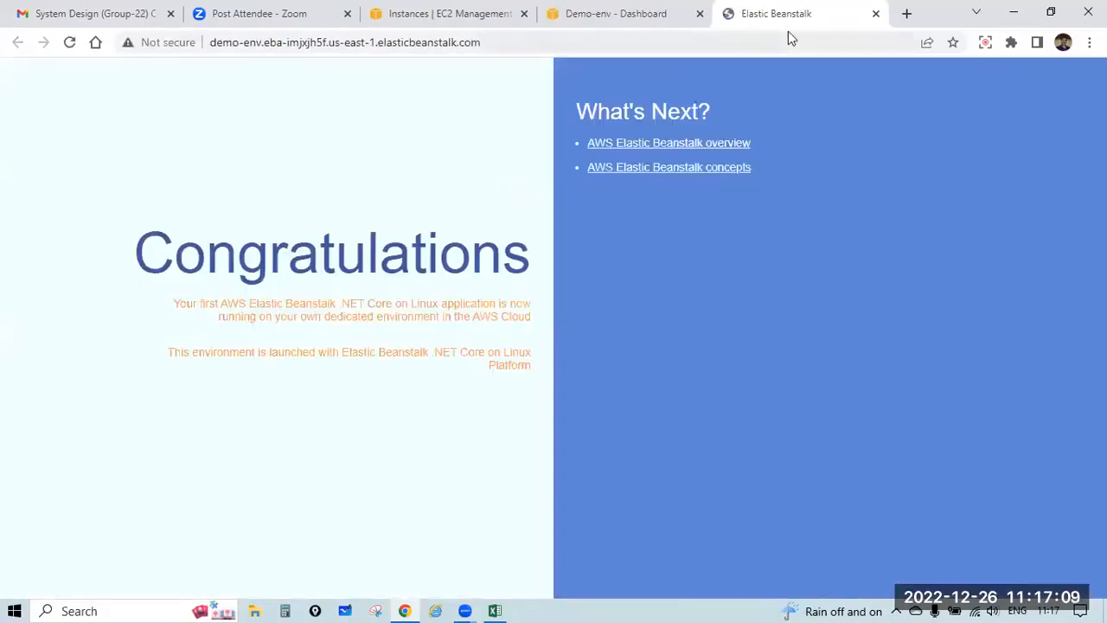
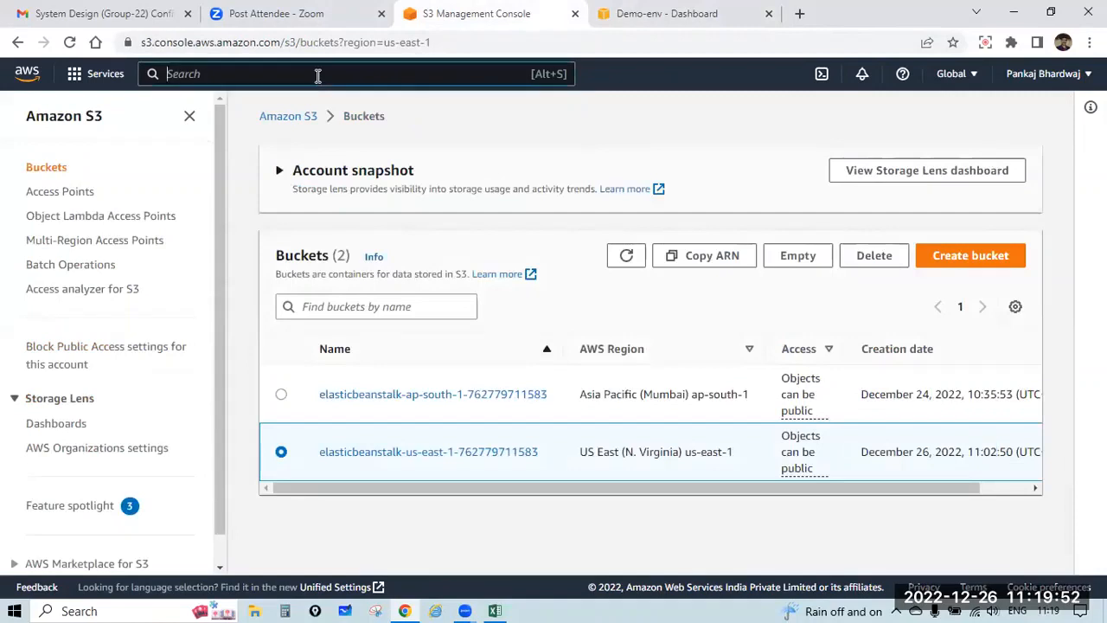
- Find the EC2 service, list its running instances and select the Demo-env instance to examine its row
type("ec2")
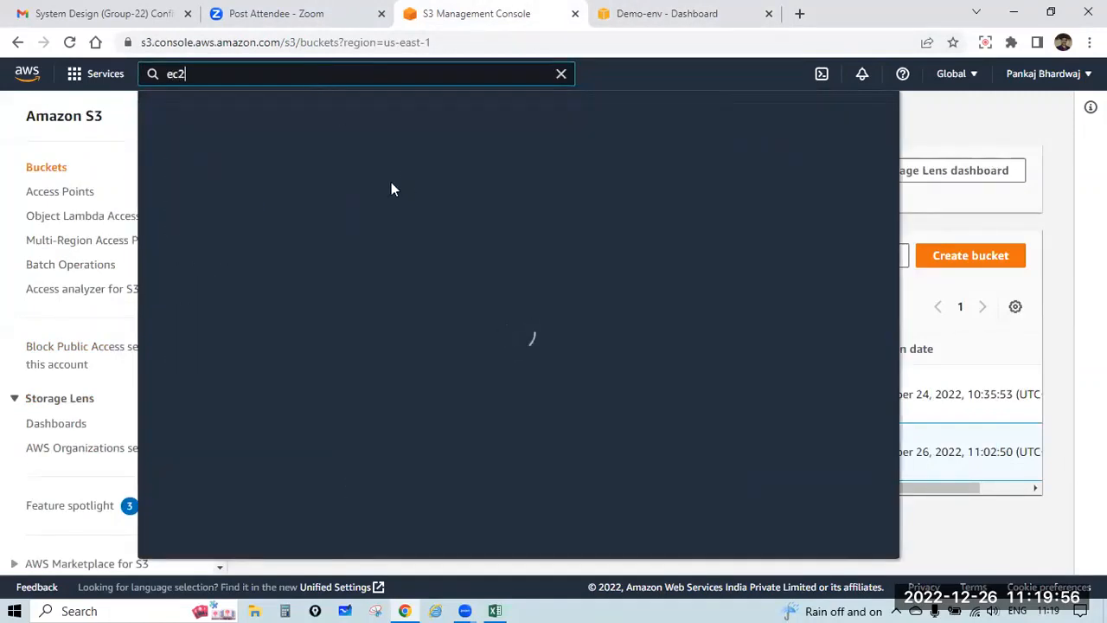
left_click(397, 206)
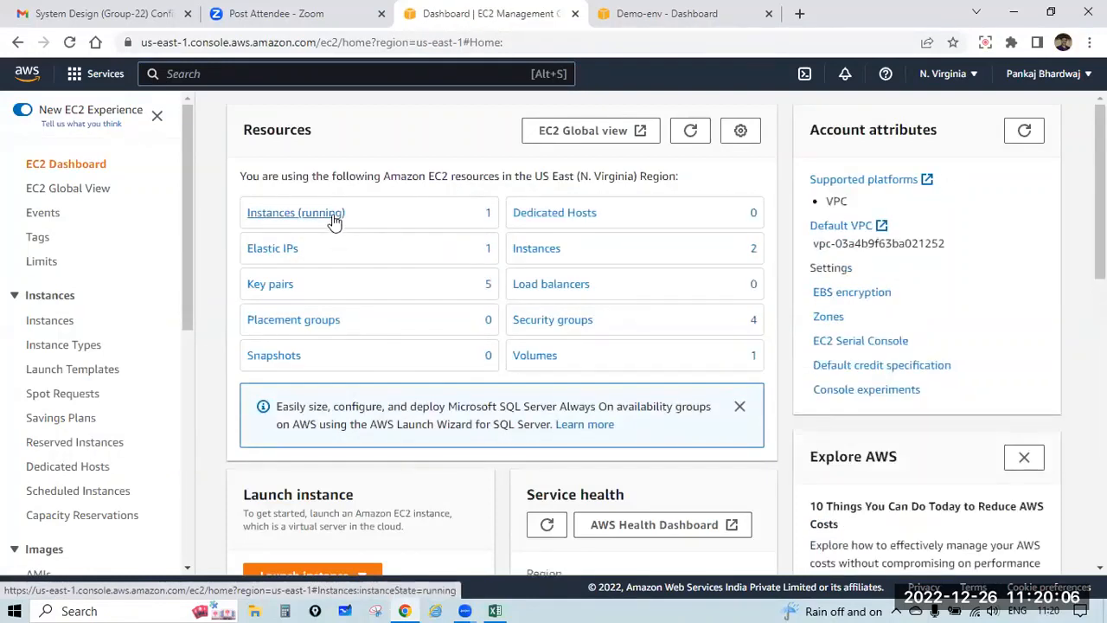
left_click(305, 217)
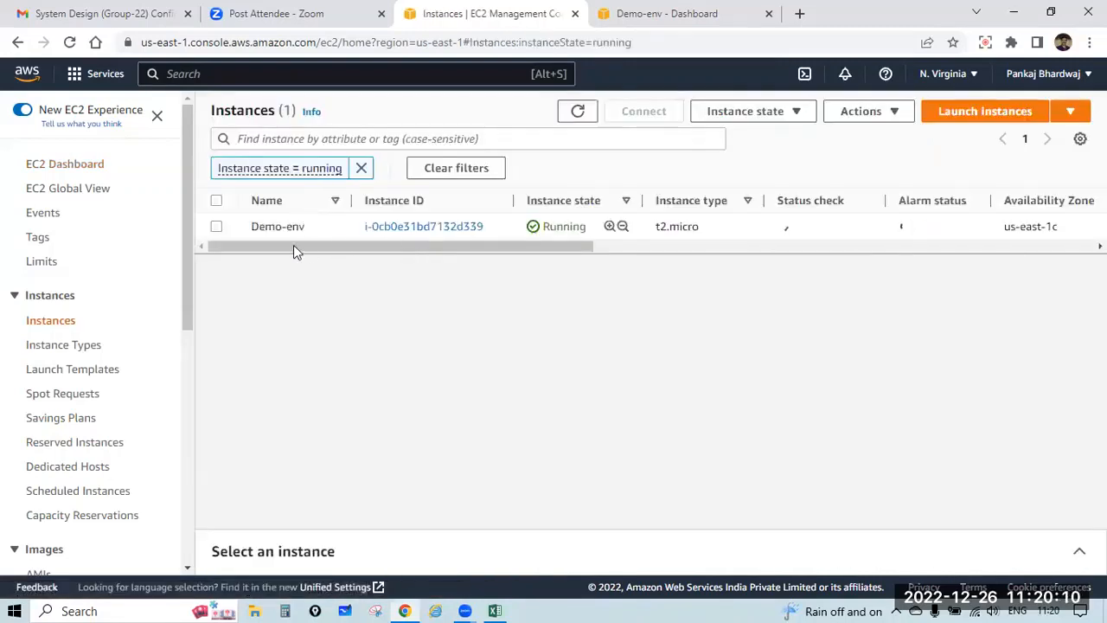
left_click(254, 224)
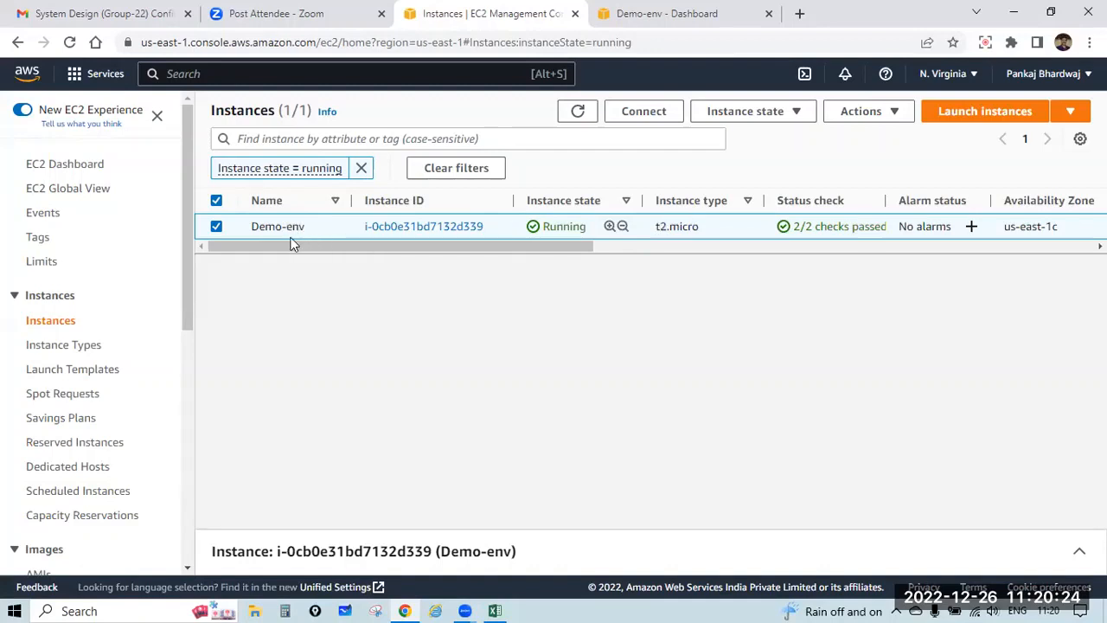
scroll(381, 256, "right", 2)
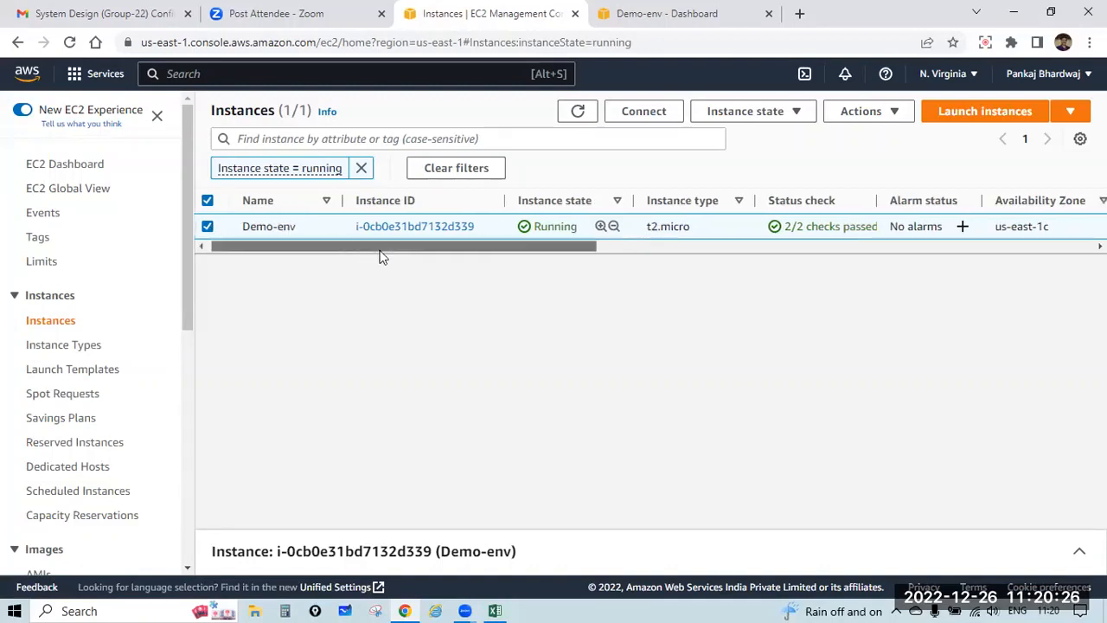
left_click_drag(381, 256, 284, 257)
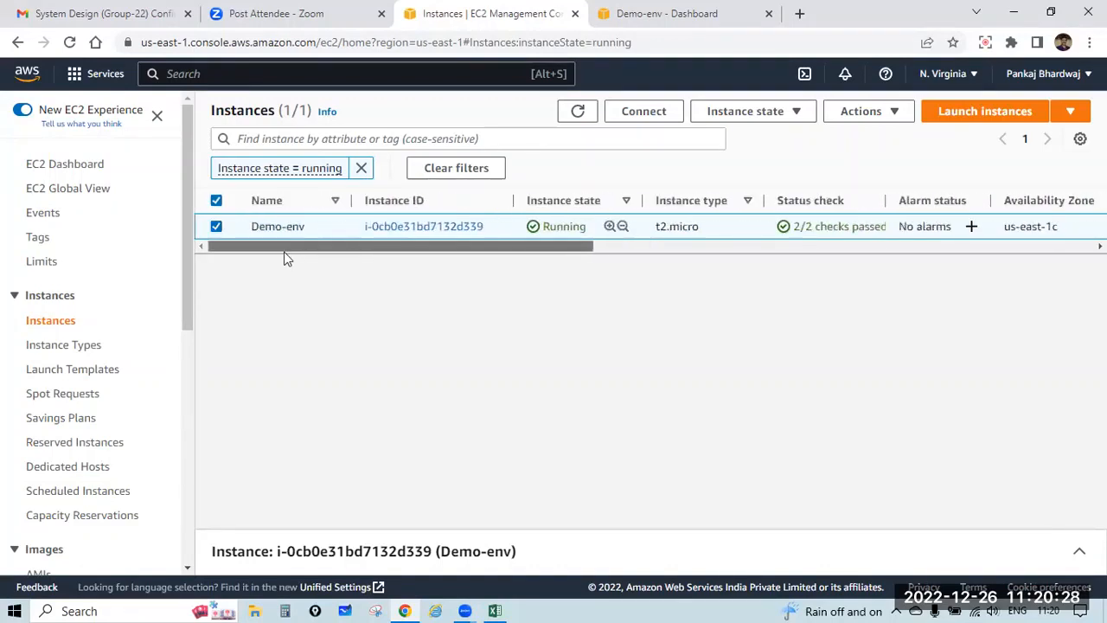
- Open the Demo-env instance's details and view its security group and inbound rules
left_click(423, 229)
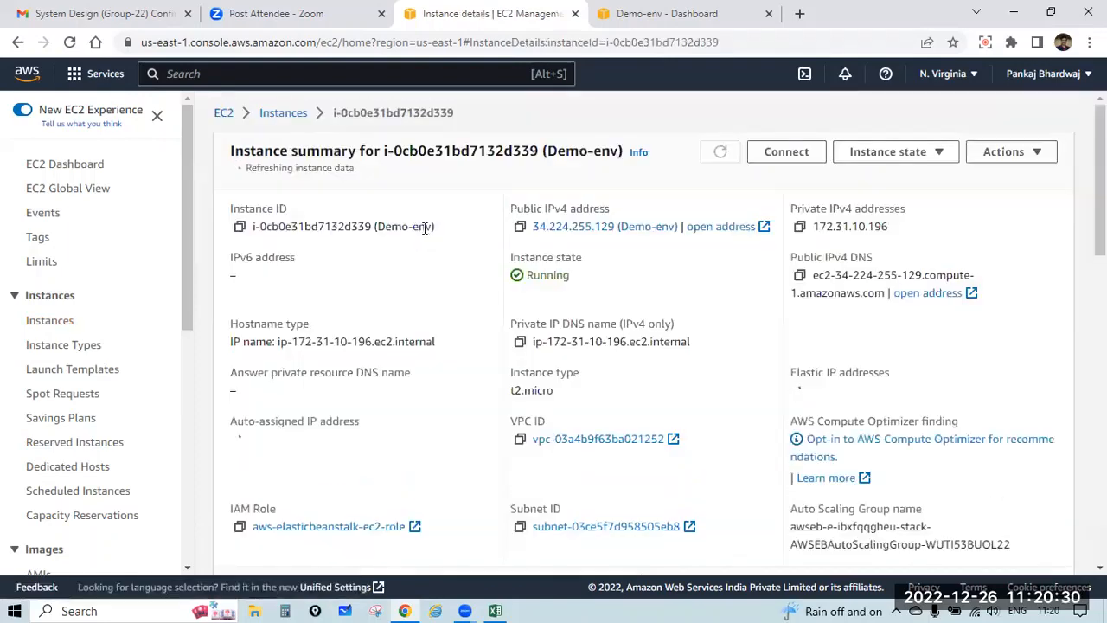
scroll(425, 231, "down", 2)
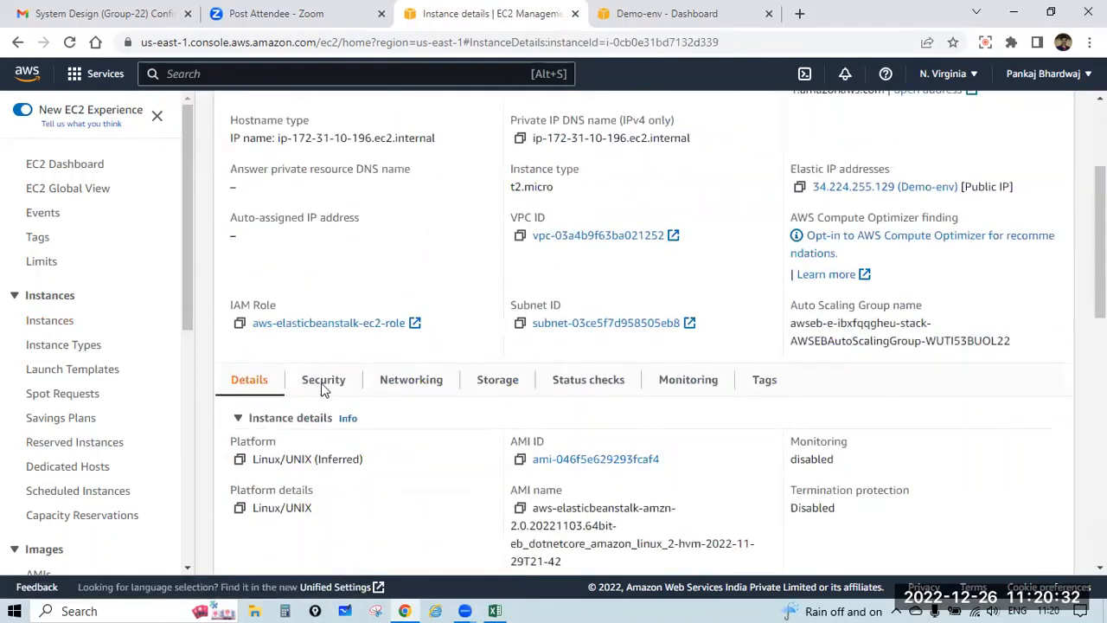
scroll(323, 388, "down", 1)
left_click(326, 258)
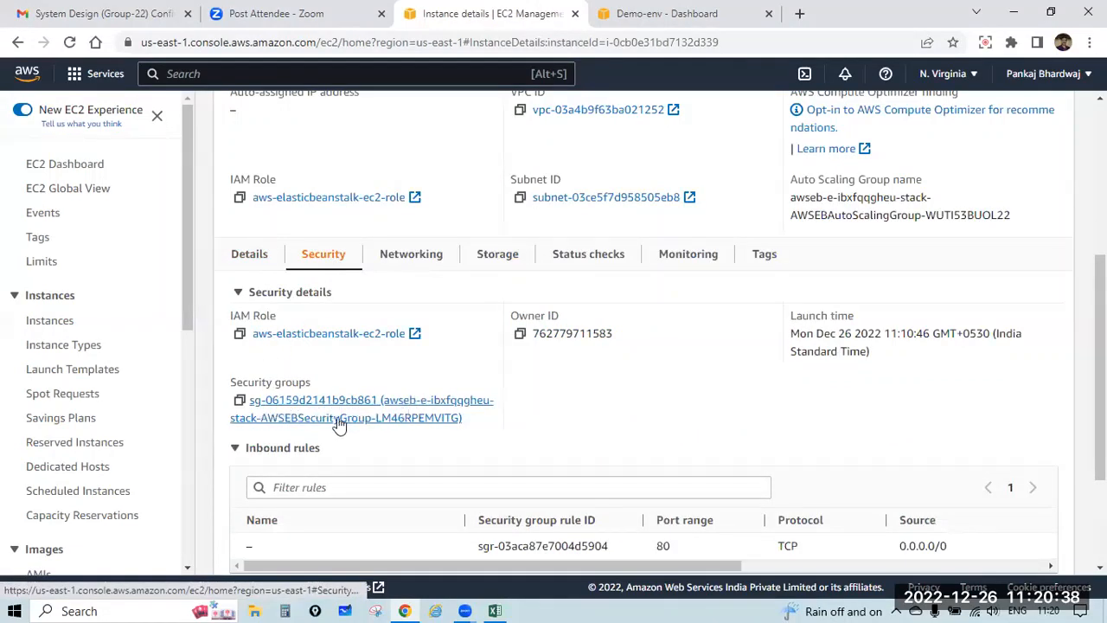
- Switch back to Elastic Beanstalk and examine the environments of the demo application through to the tier name column
left_click(702, 12)
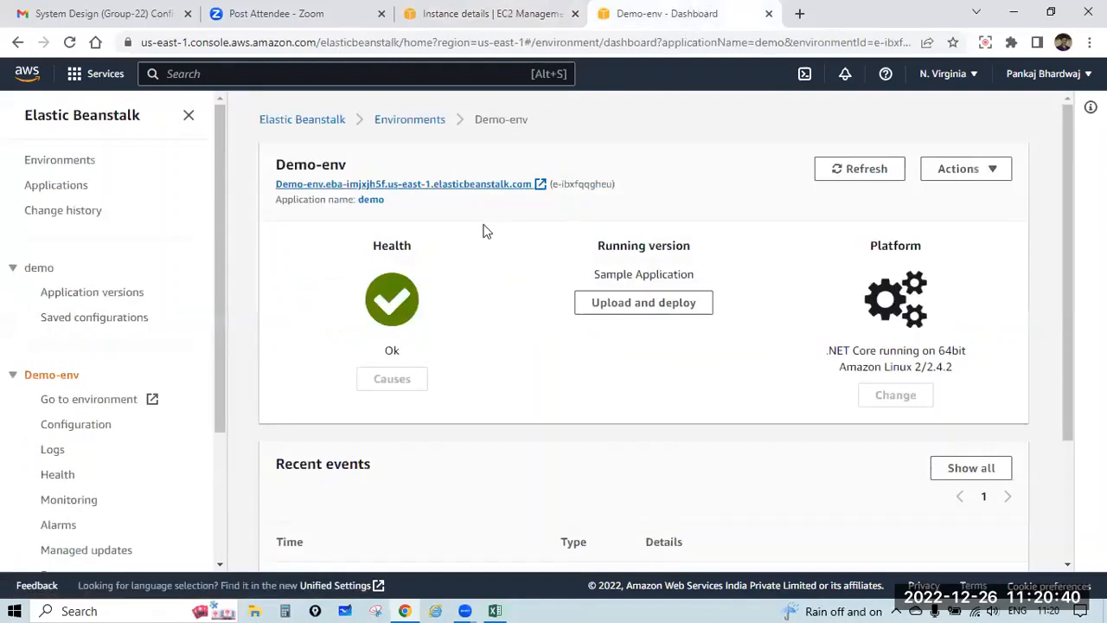
left_click(412, 118)
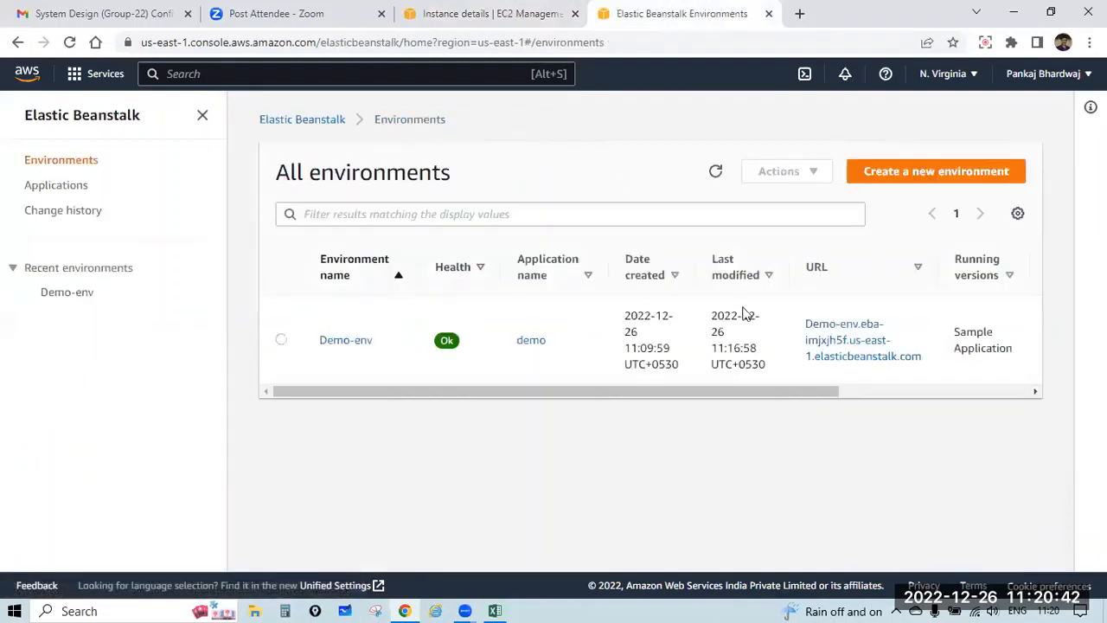
left_click(533, 343)
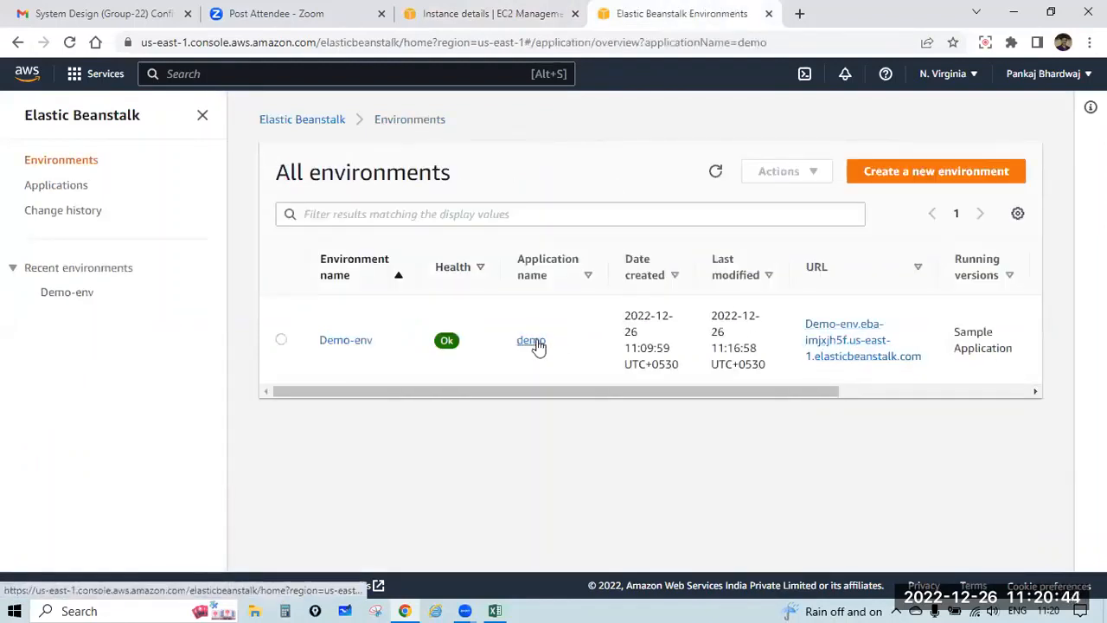
left_click_drag(860, 434, 999, 442)
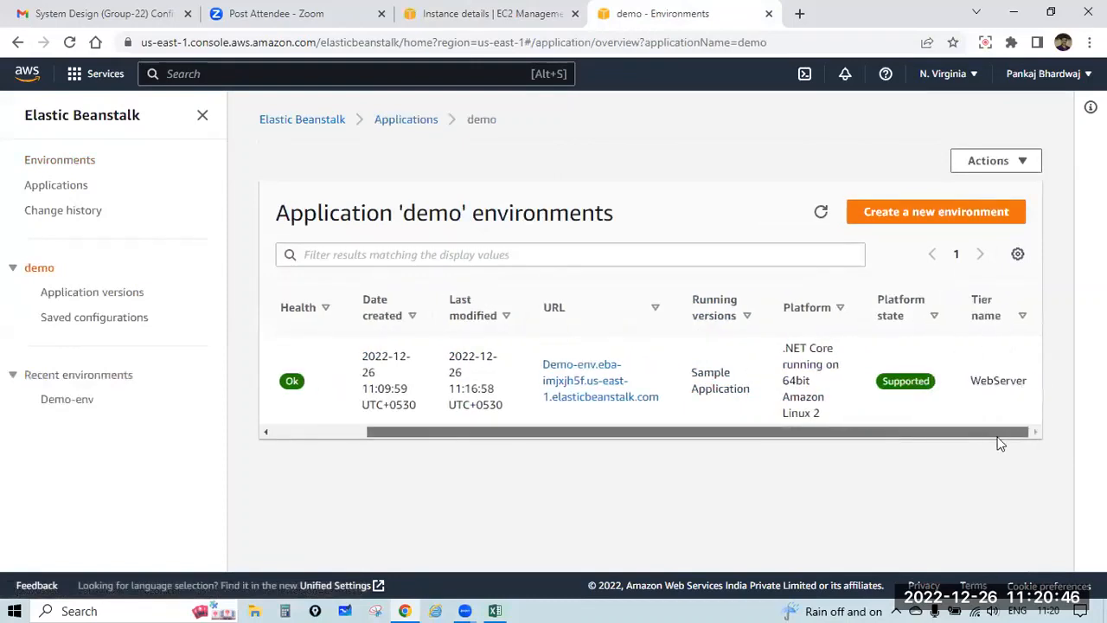
- Show all Demo-env events and review them down to the creation of the elastic IP and security group
left_click(70, 401)
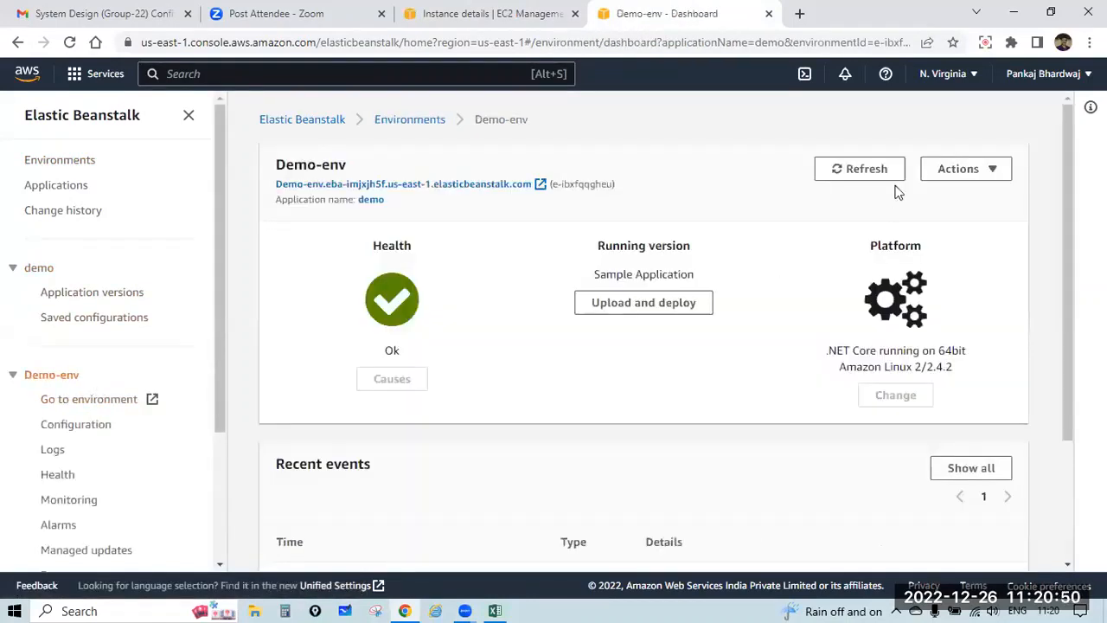
scroll(709, 313, "down", 2)
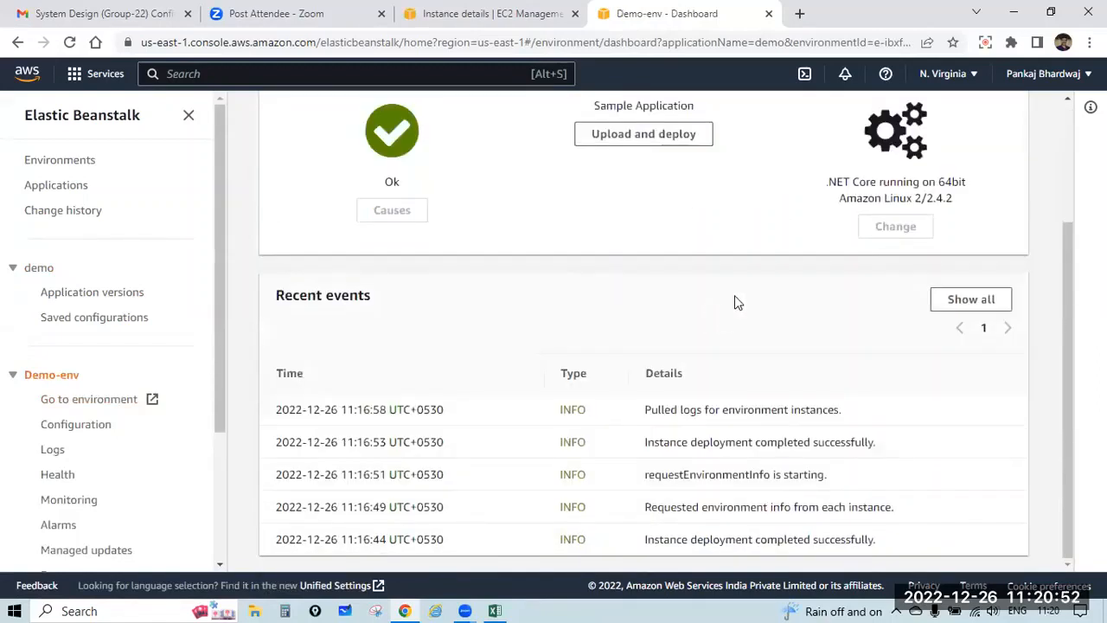
left_click(973, 301)
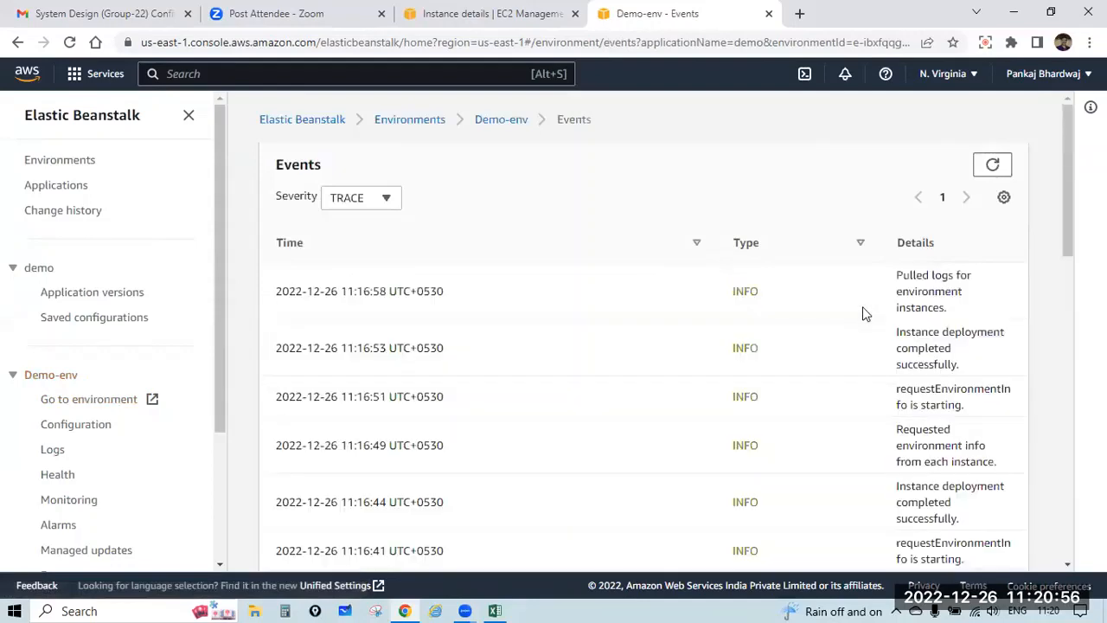
scroll(865, 313, "down", 5)
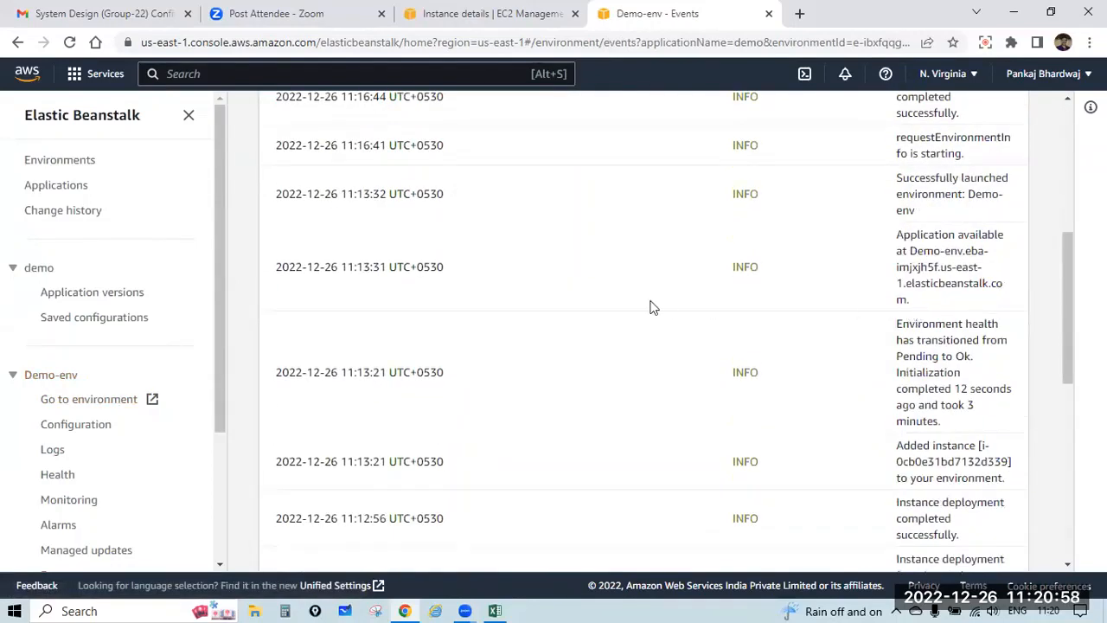
scroll(932, 294, "down", 2)
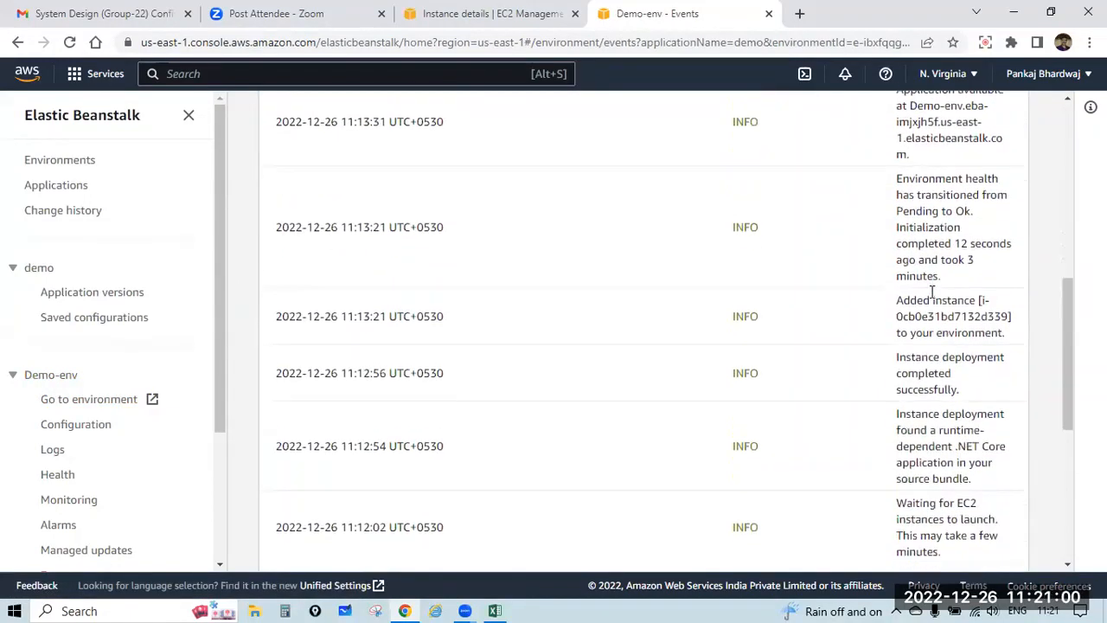
scroll(932, 294, "down", 3)
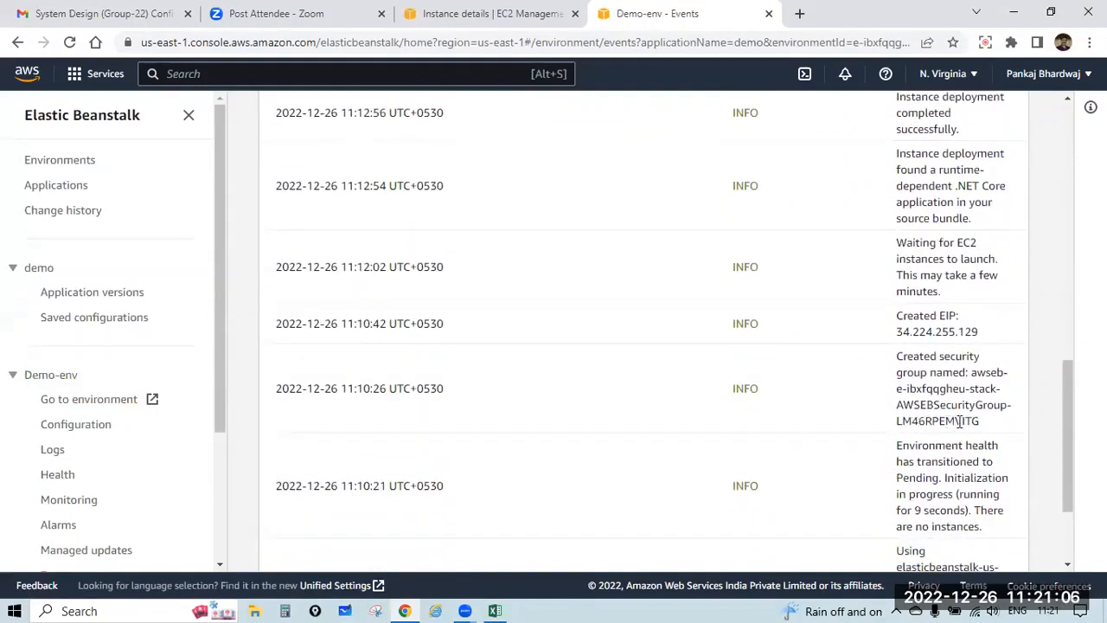
- Switch to EC2, list all instances, select the Demo-env instance and show which state changes are available for it
left_click(491, 13)
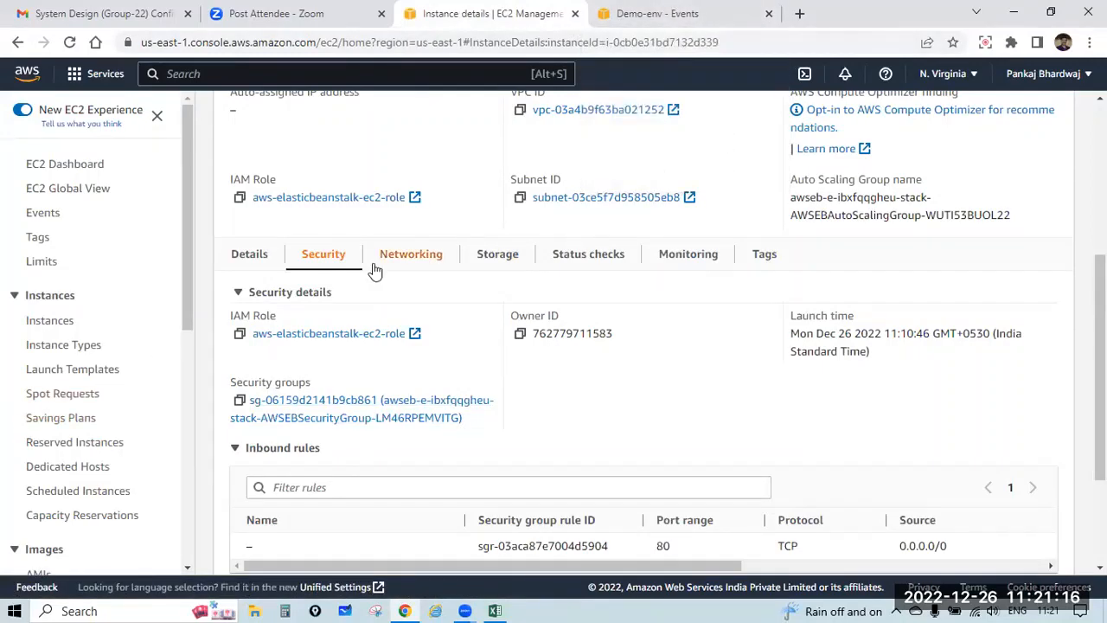
scroll(375, 270, "up", 4)
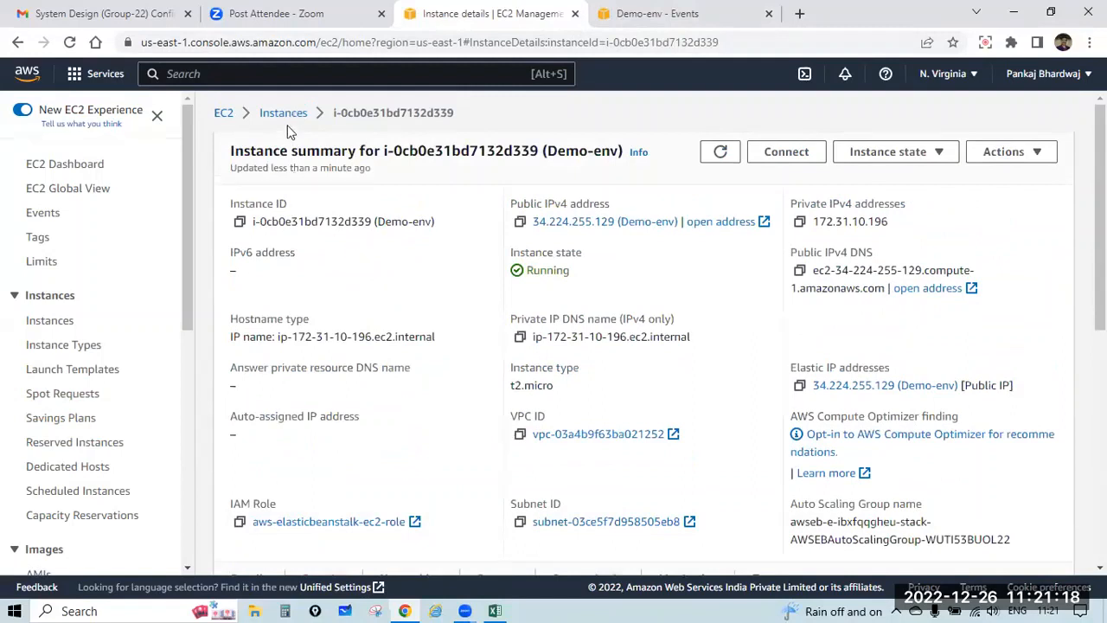
left_click(286, 113)
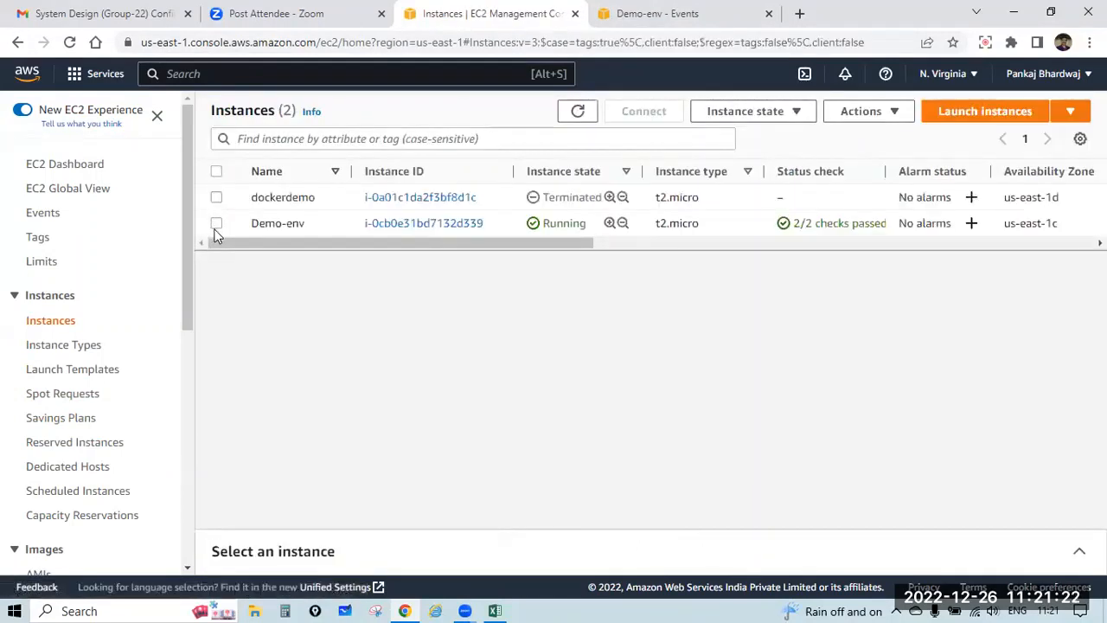
left_click(216, 223)
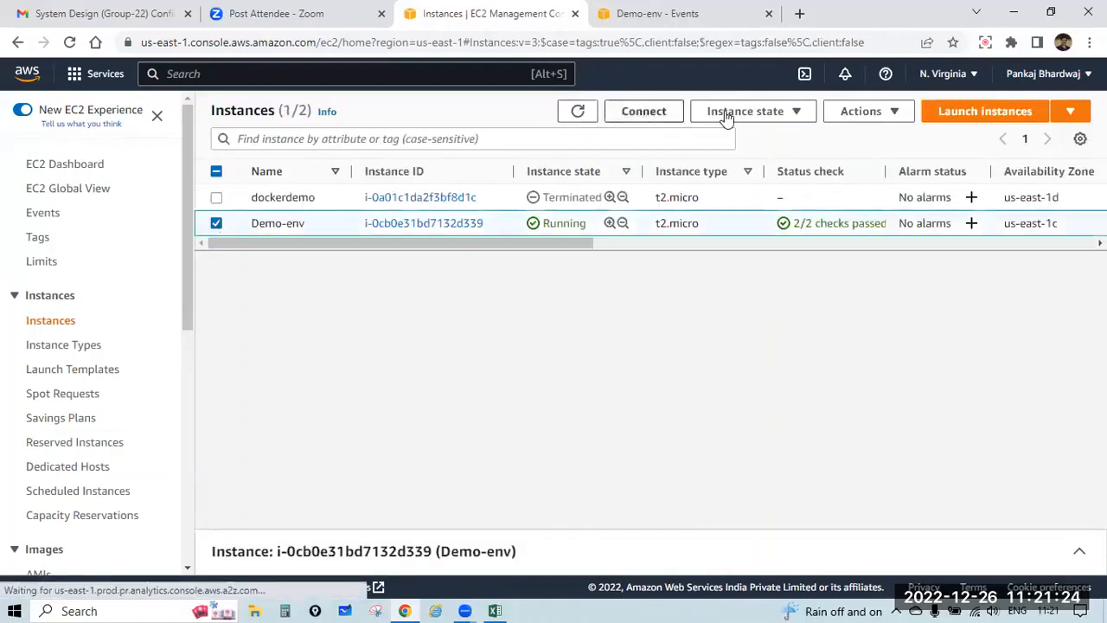
left_click(774, 112)
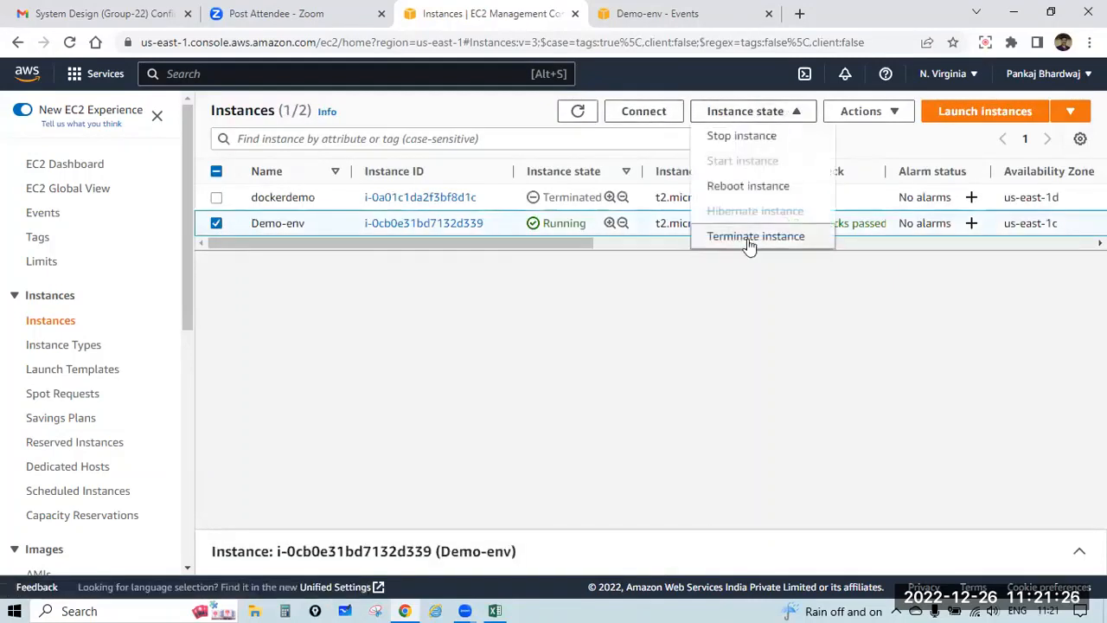
left_click(705, 11)
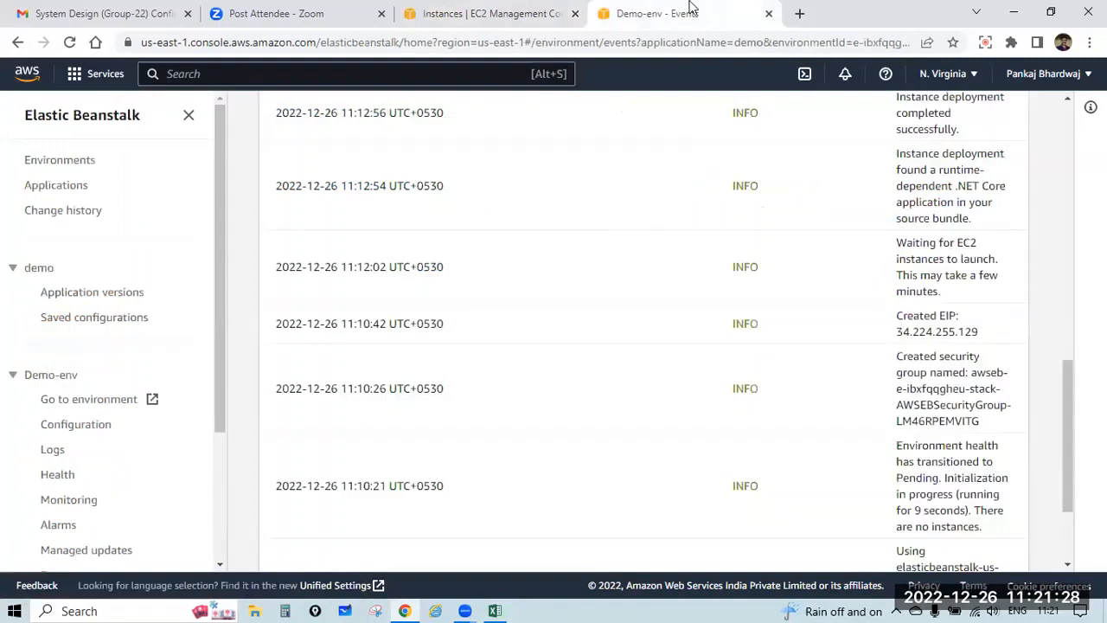
left_click(536, 13)
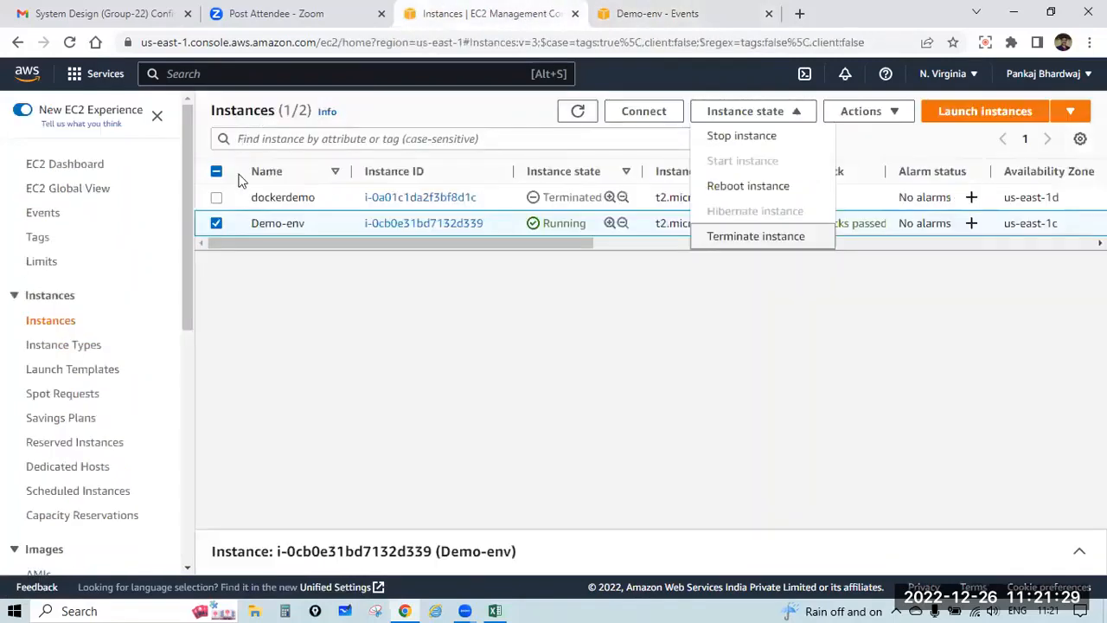
- Find the IAM service and list its roles, reviewing the earliest Demo-env events while it loads
left_click(208, 75)
type("iam")
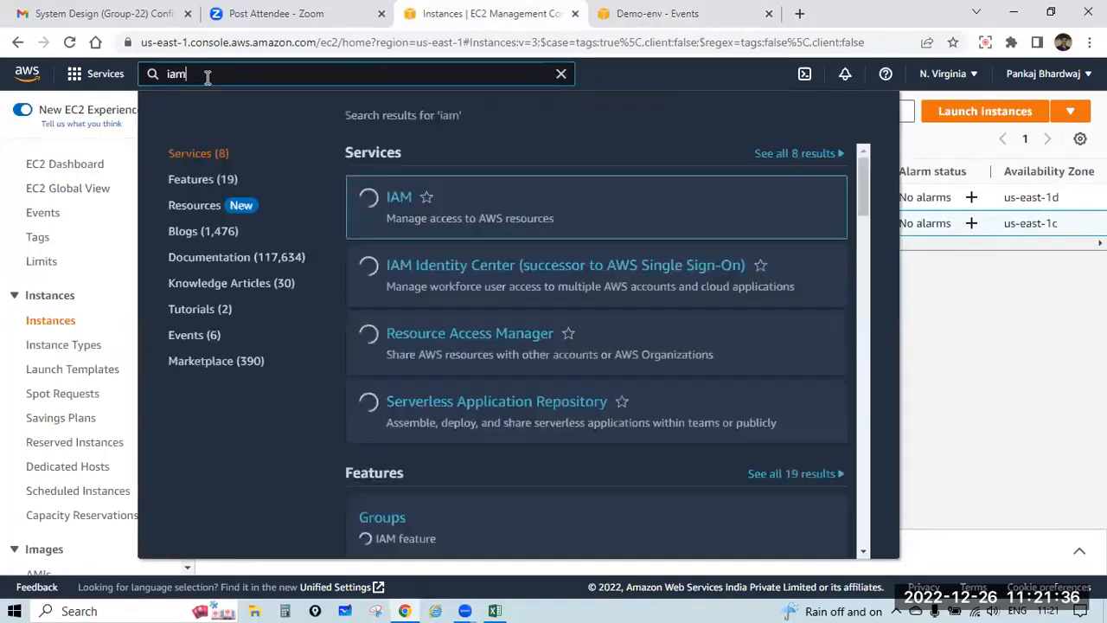
left_click(399, 202)
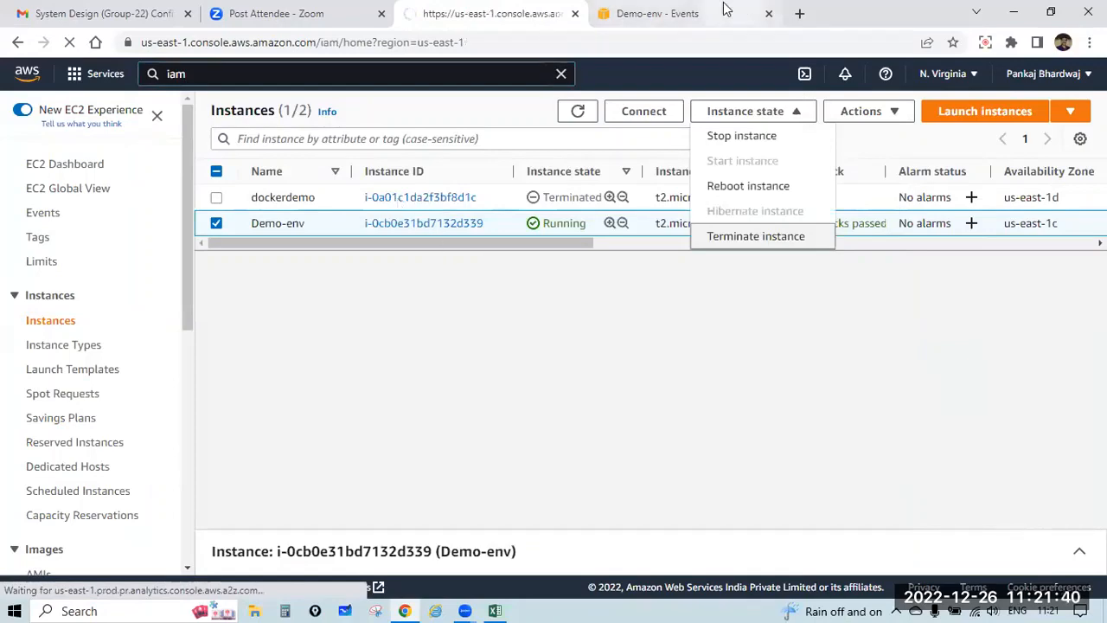
left_click(692, 14)
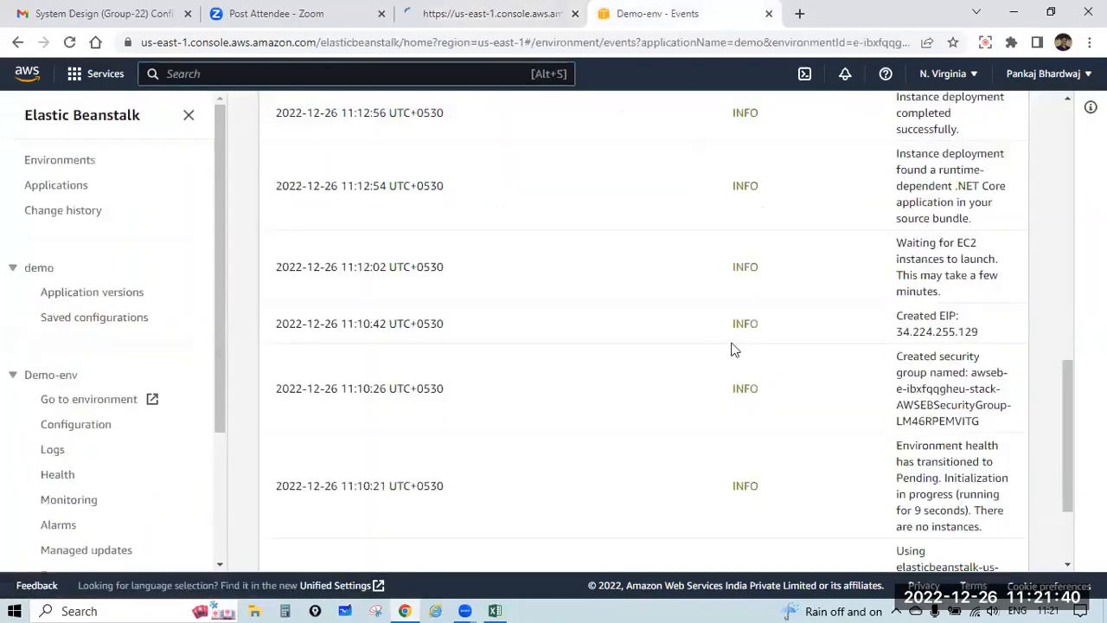
scroll(923, 341, "up", 2)
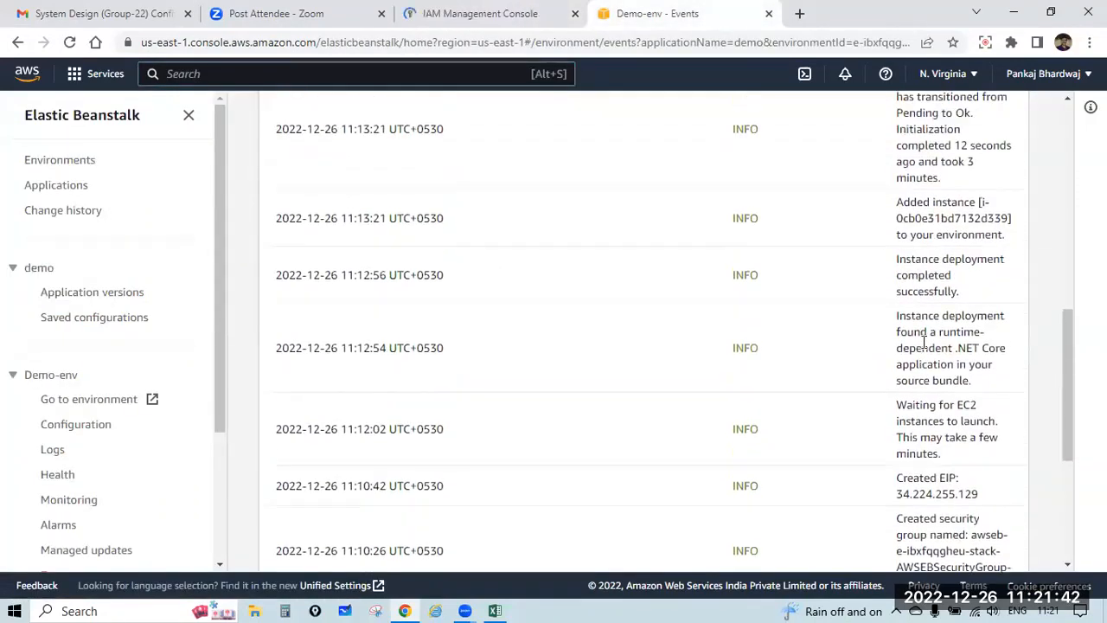
scroll(923, 342, "down", 4)
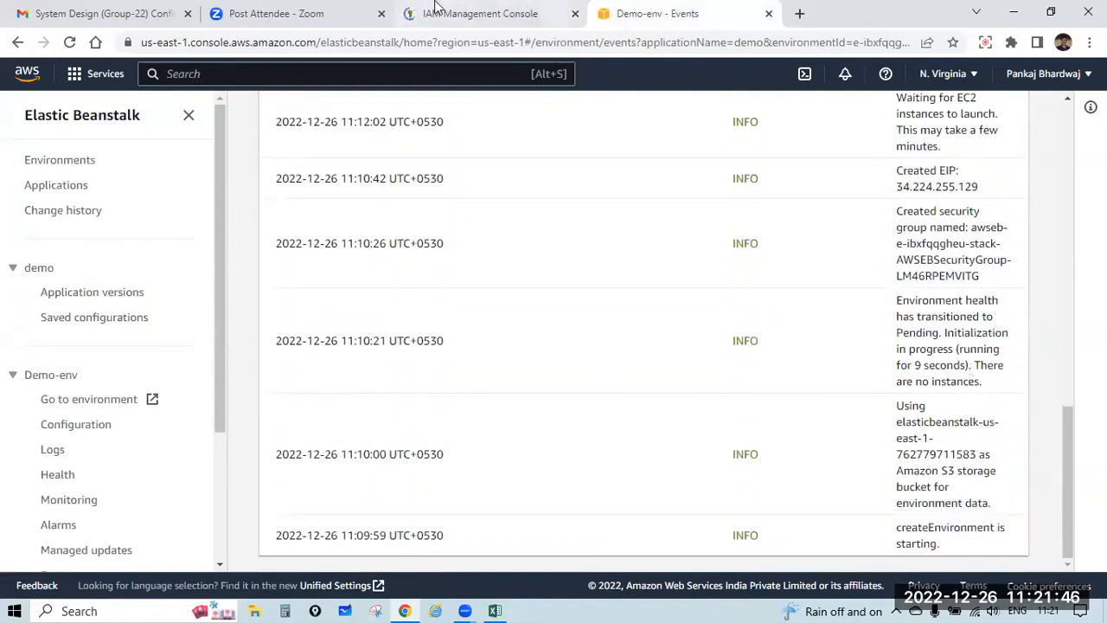
left_click(467, 13)
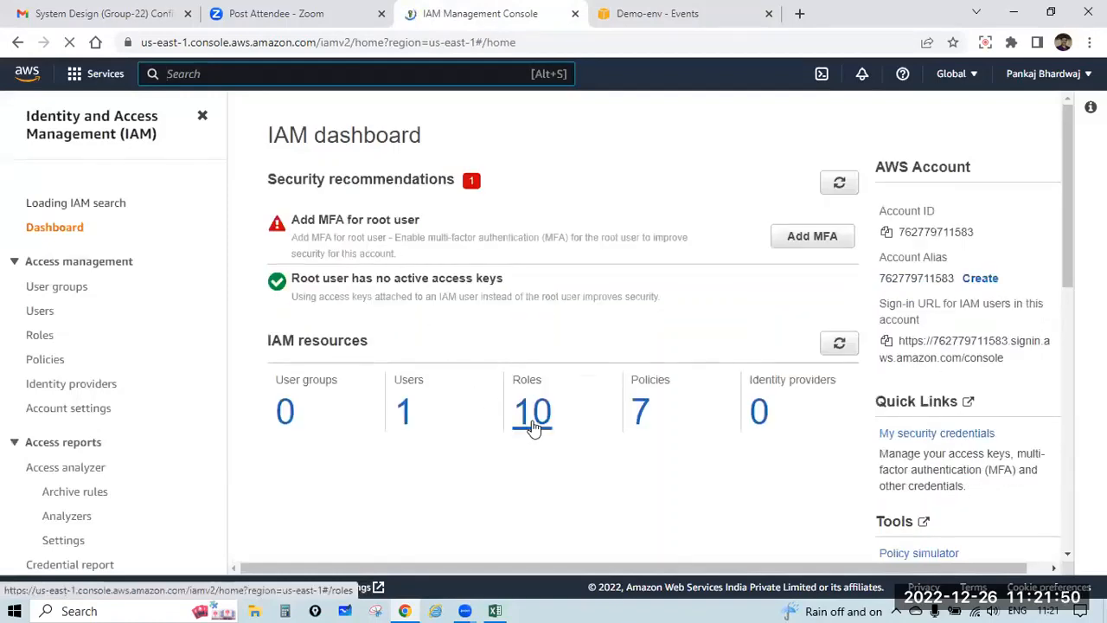
left_click(533, 423)
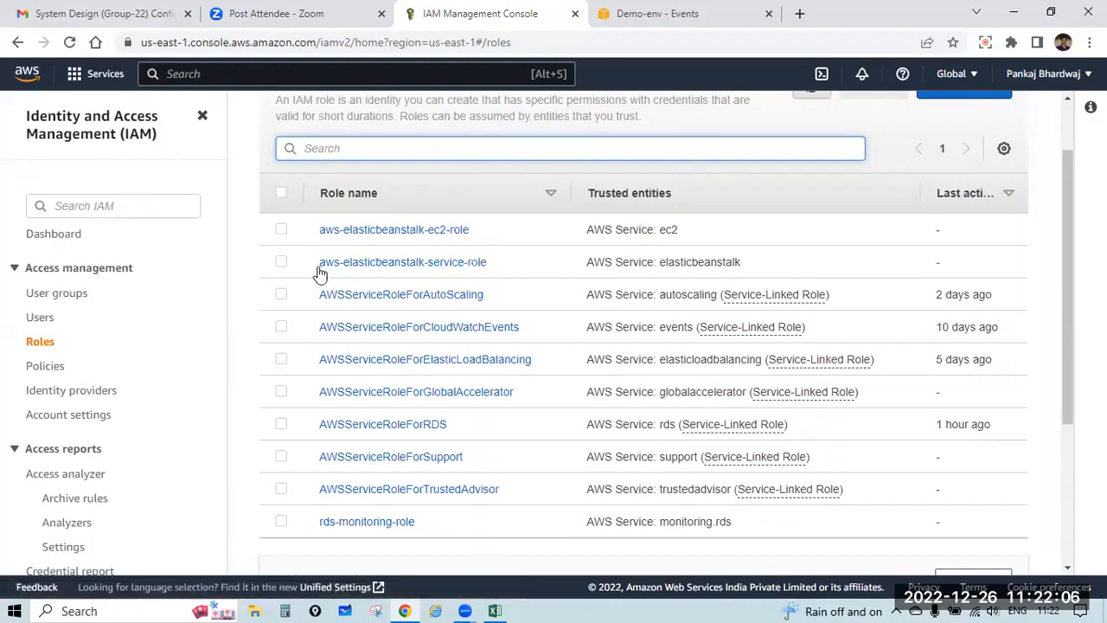
- Examine the list of IAM roles, temporarily selecting aws-elasticbeanstalk-service-role to point it out
left_click(282, 263)
scroll(432, 286, "down", 1)
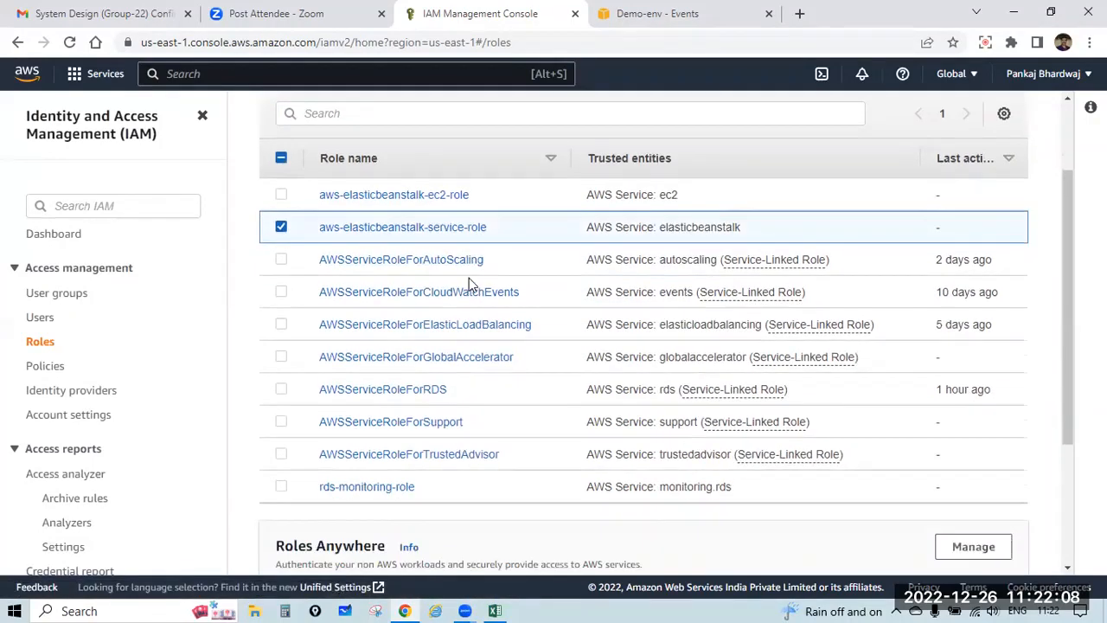
scroll(469, 278, "down", 3)
scroll(563, 277, "up", 4)
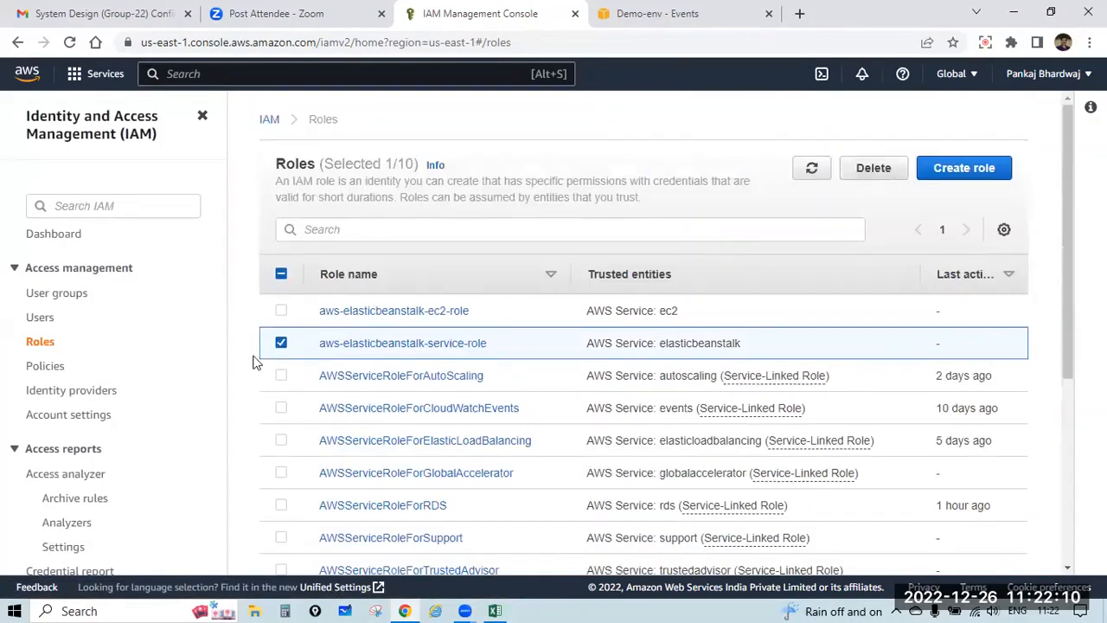
left_click(281, 342)
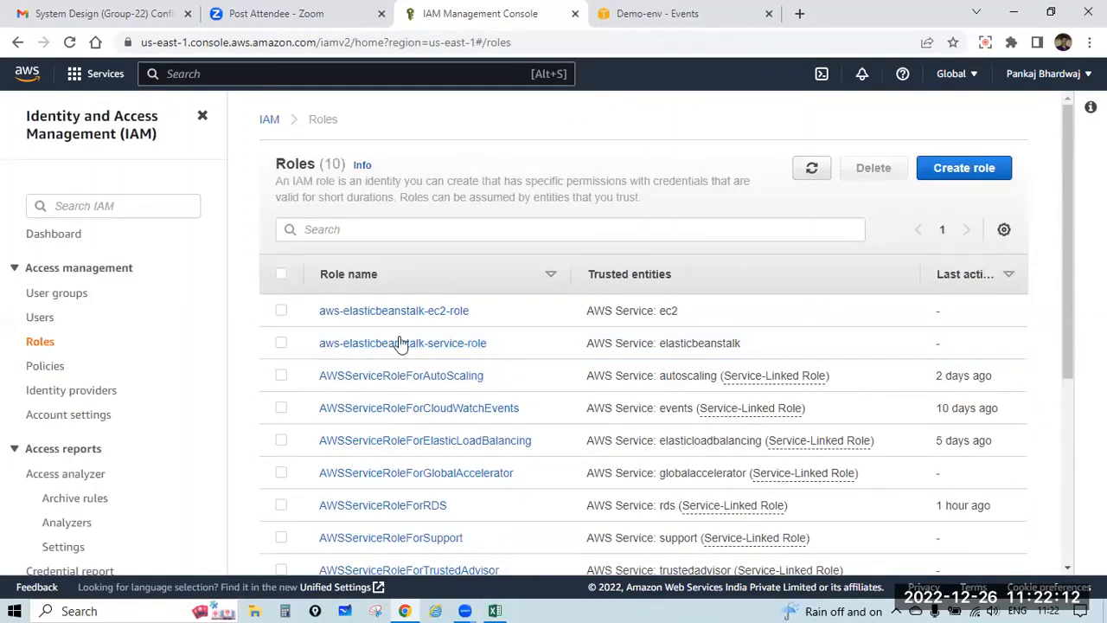
scroll(400, 343, "down", 4)
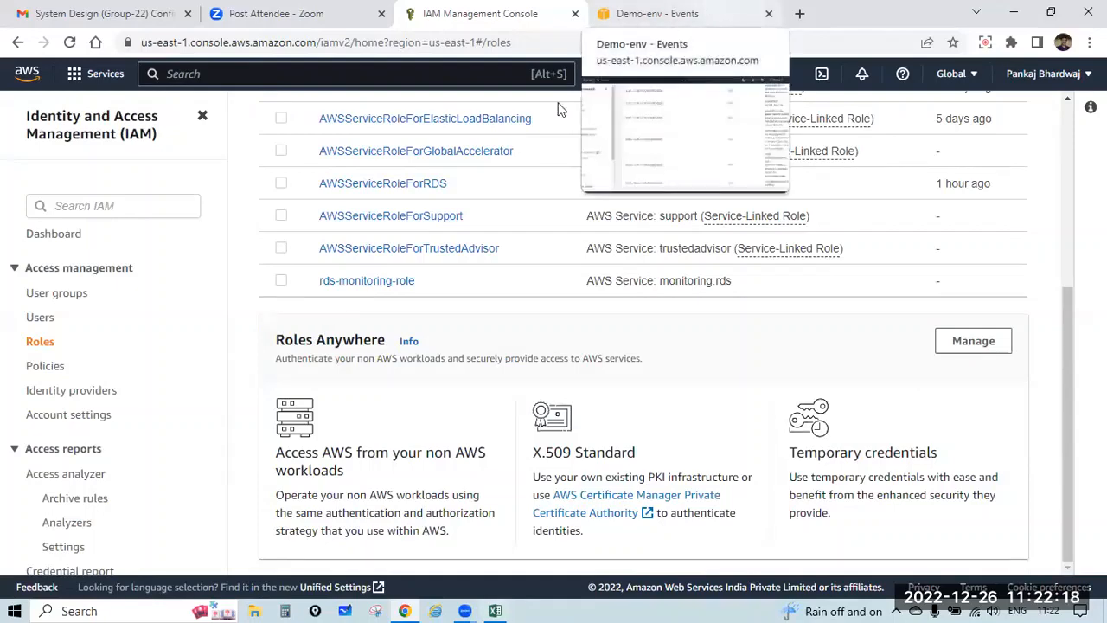
scroll(452, 209, "up", 4)
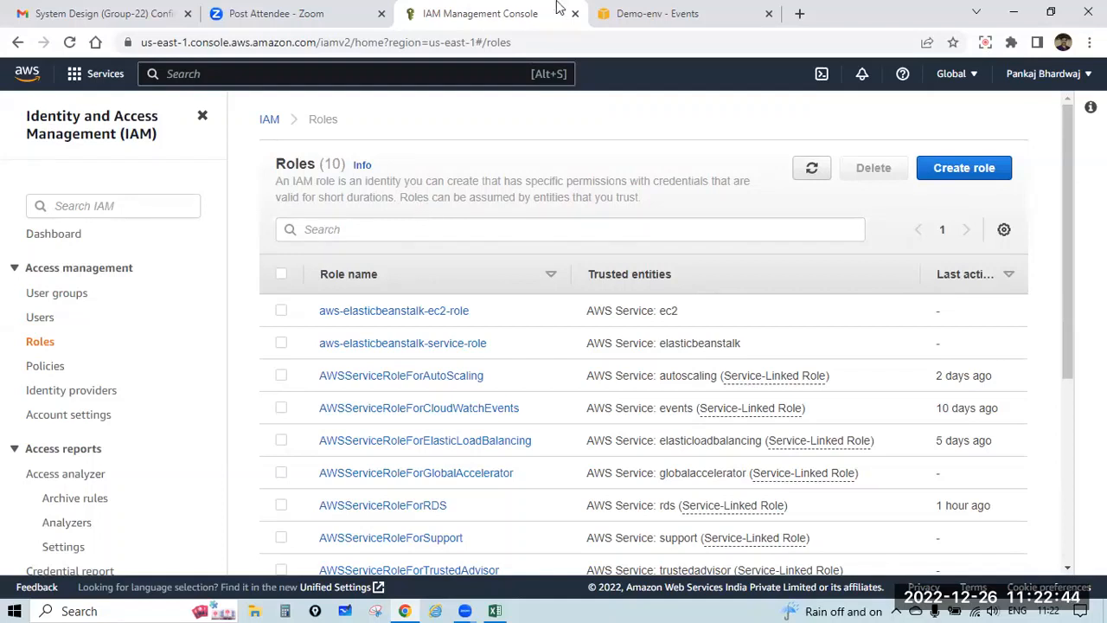
- Switch back to Elastic Beanstalk, return to the start of the Demo-env events and list all environments
left_click(692, 10)
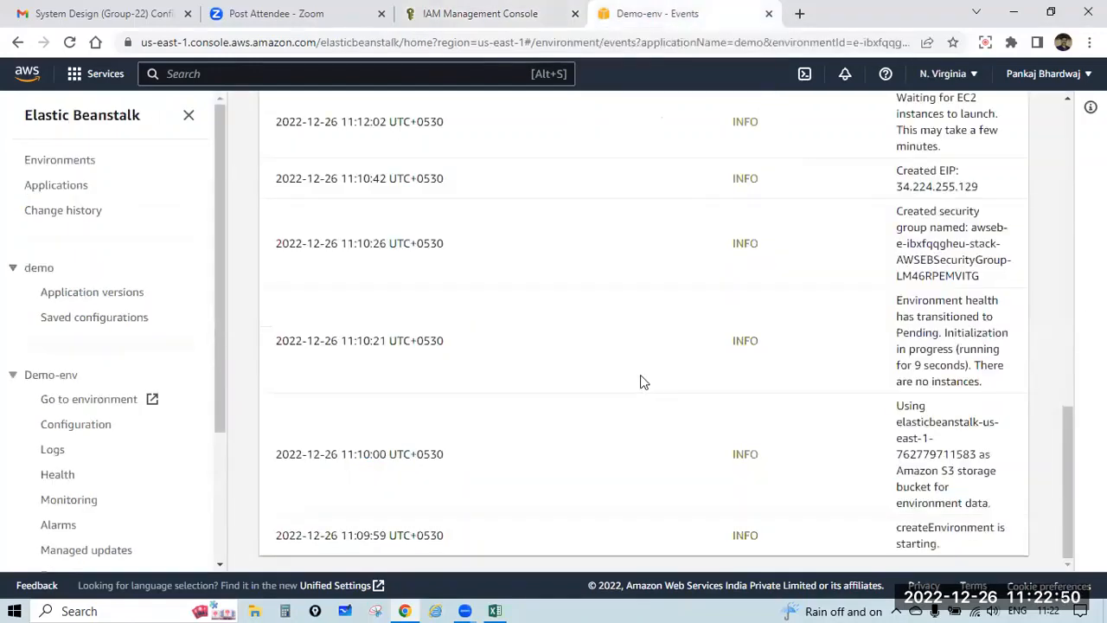
scroll(644, 381, "up", 15)
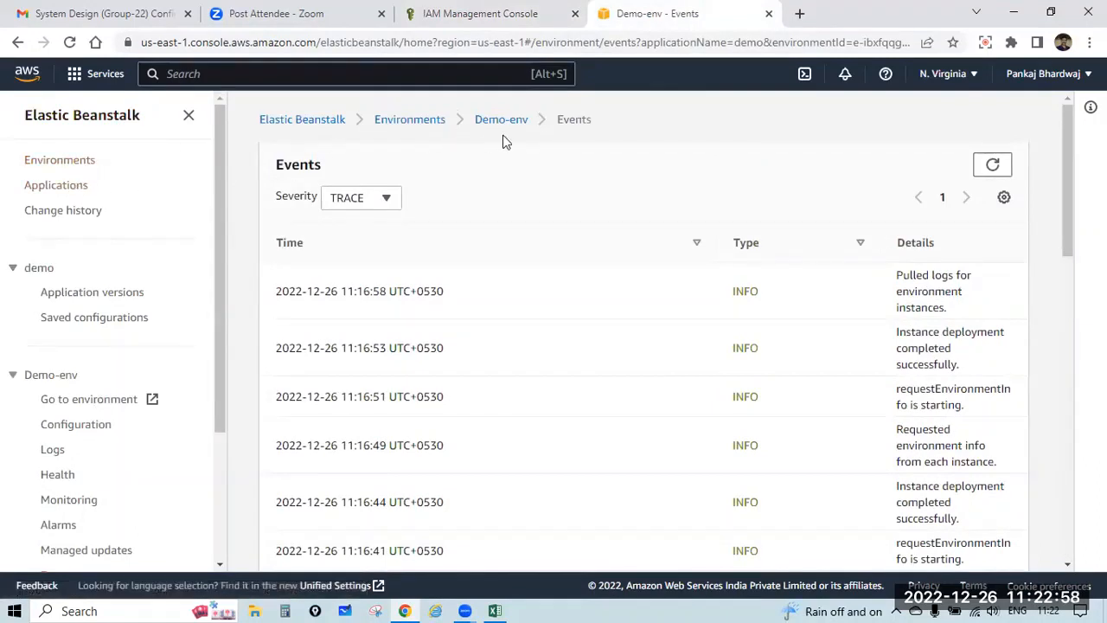
left_click(78, 160)
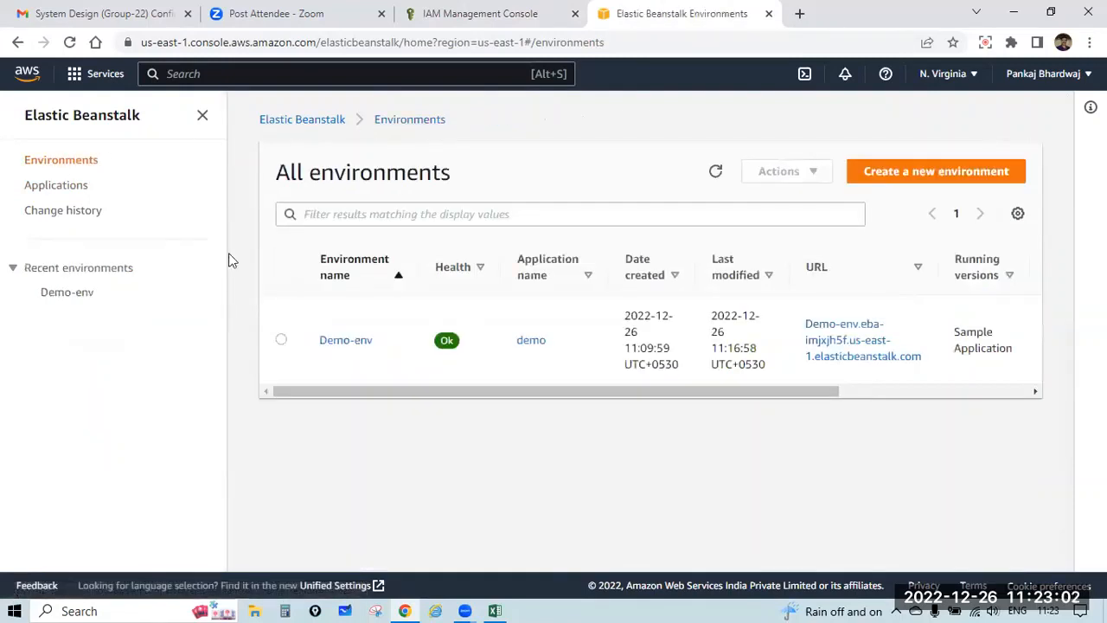
- Delete the demo application from the list of all applications, entering its name "demo" to confirm
left_click(65, 186)
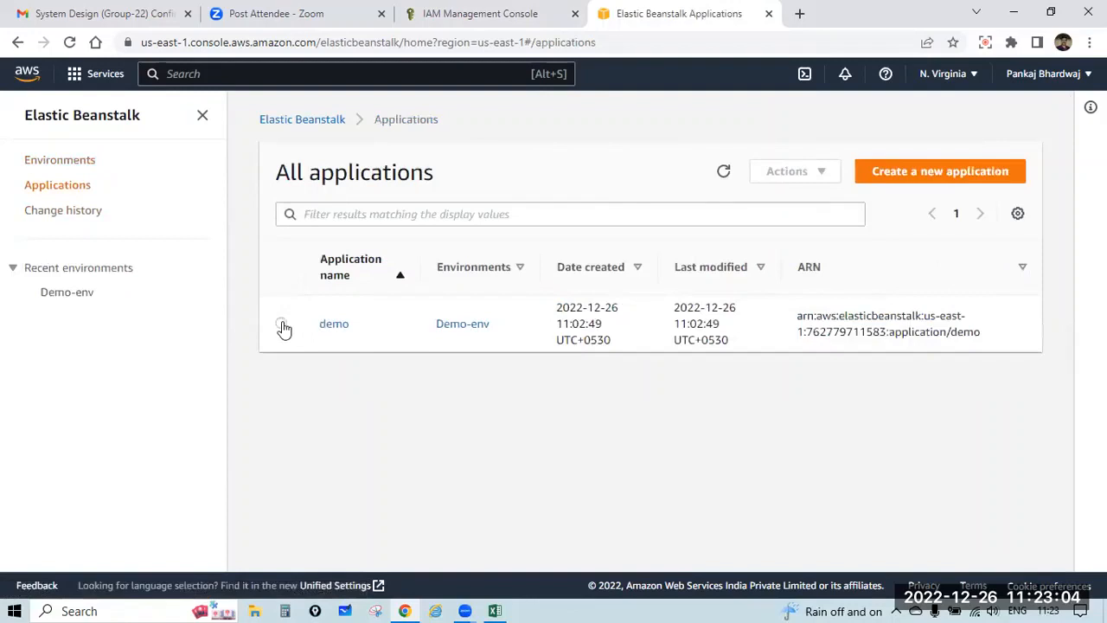
left_click(282, 326)
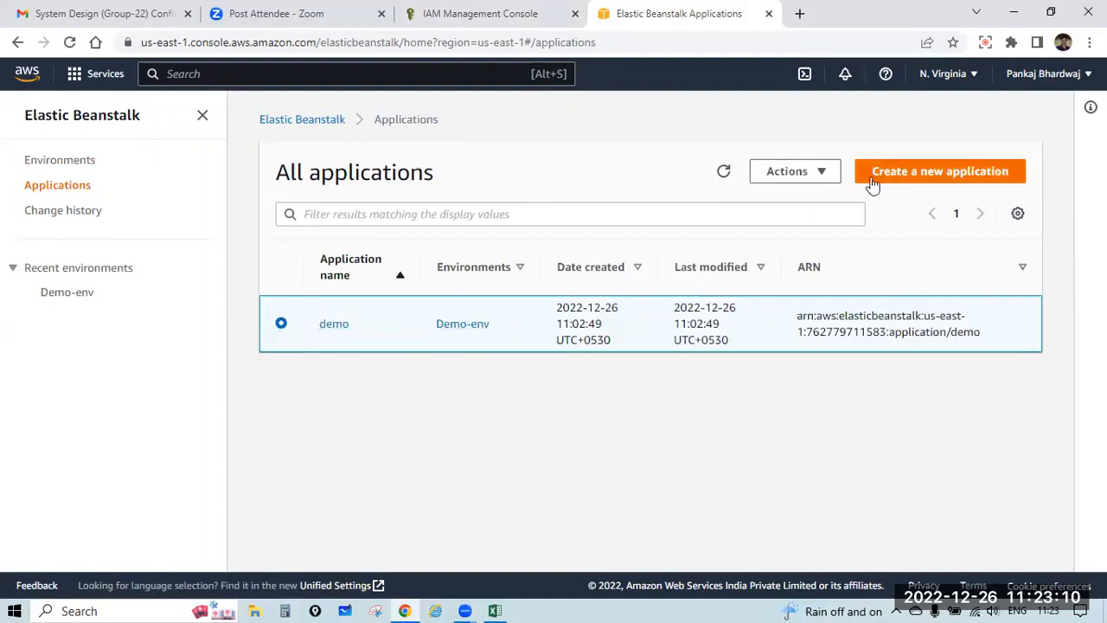
left_click(828, 173)
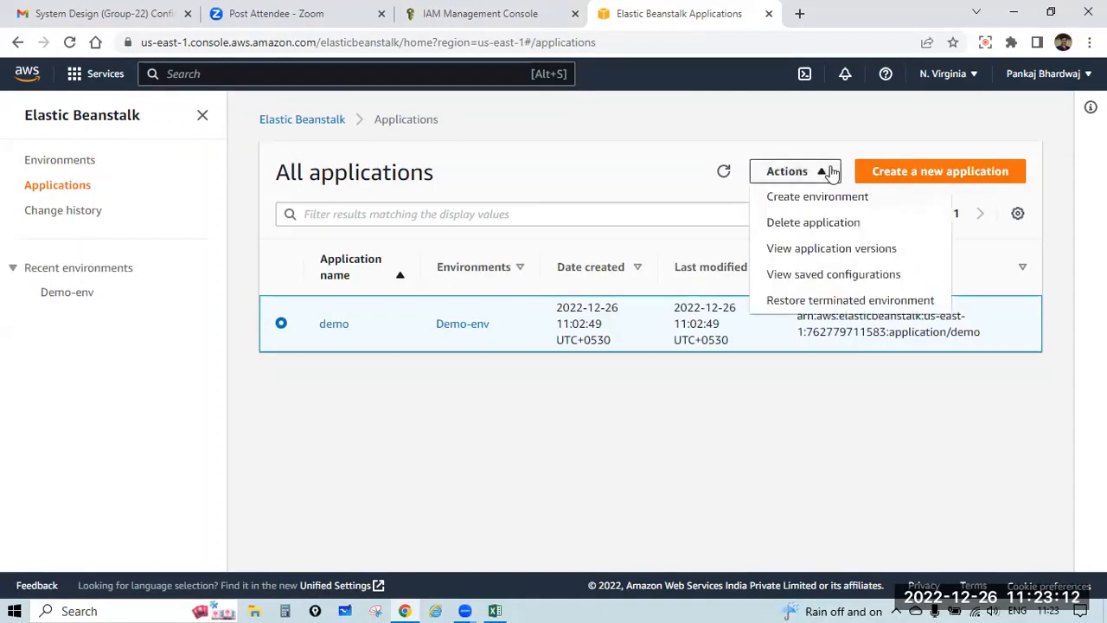
left_click(828, 224)
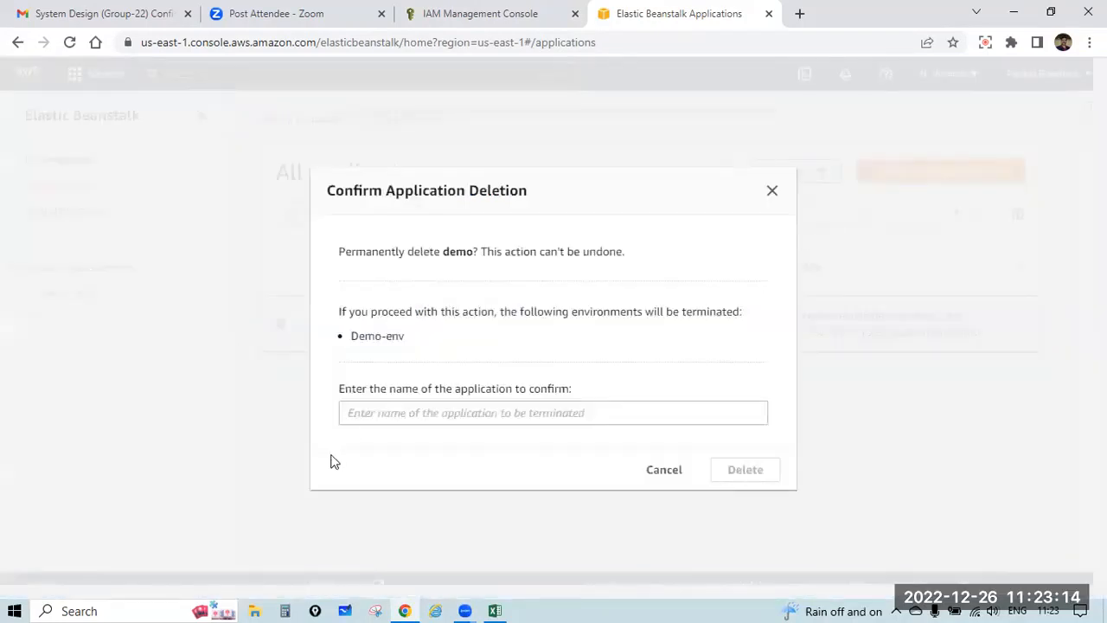
left_click(444, 414)
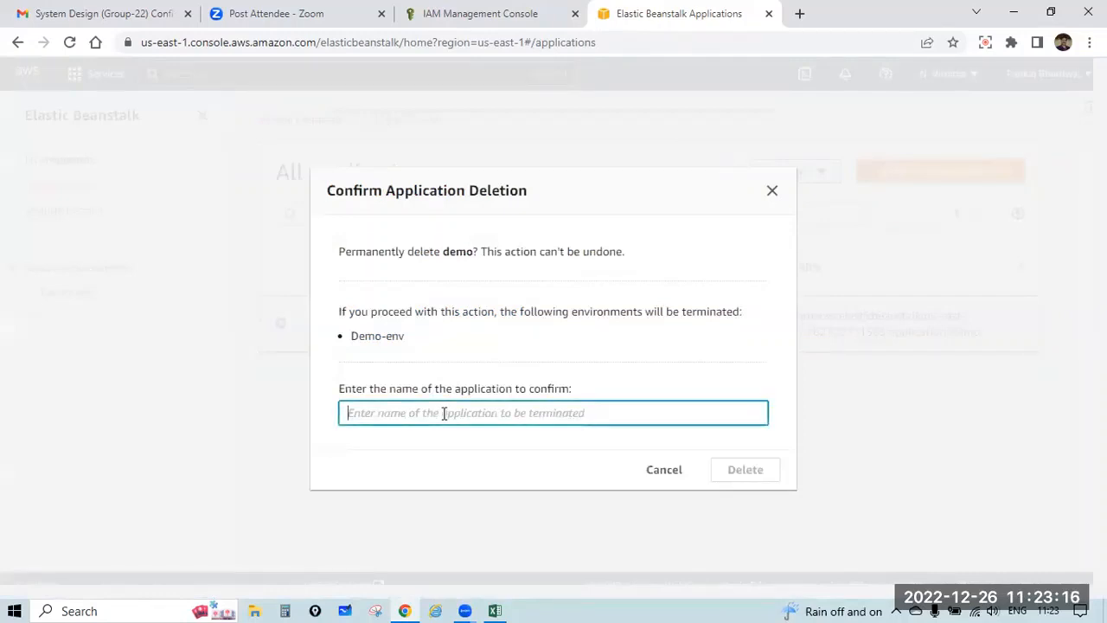
type("s")
key("BackSpace")
type("de")
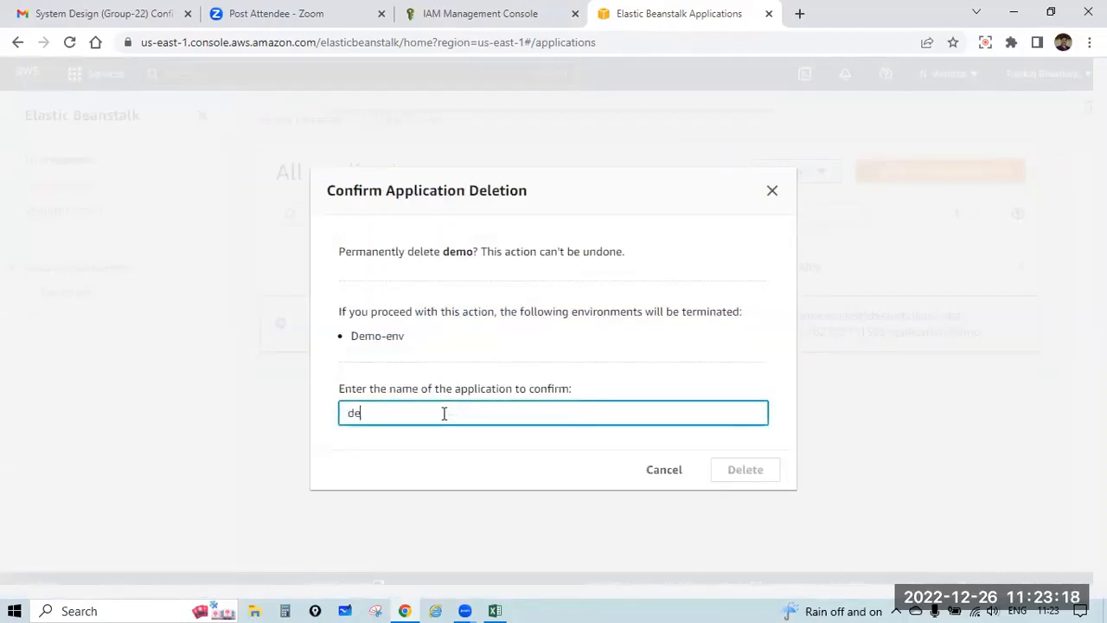
type("mo")
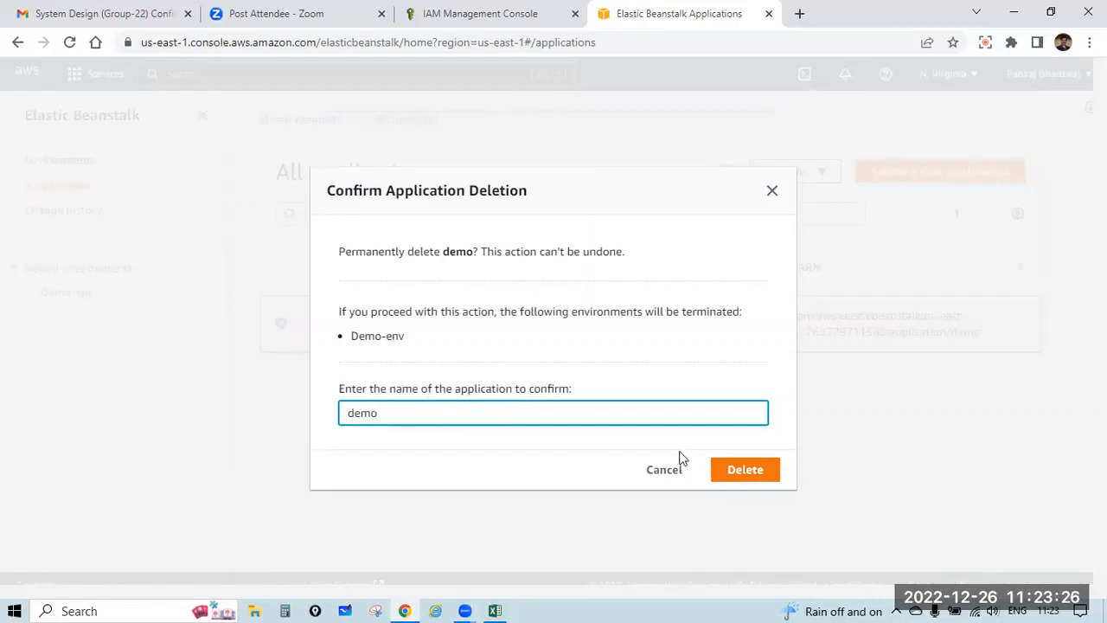
left_click(749, 470)
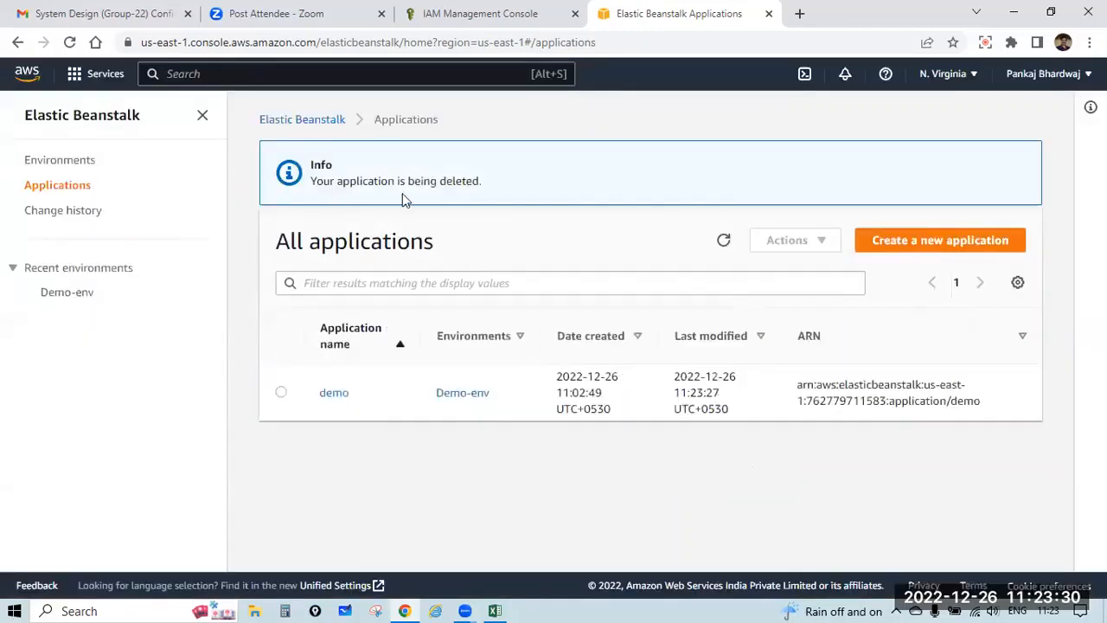
- Find the EC2 service, open its running instances, remove the running-state filter and refresh the list to check Demo-env
left_click(520, 14)
left_click(301, 73)
type("ec2")
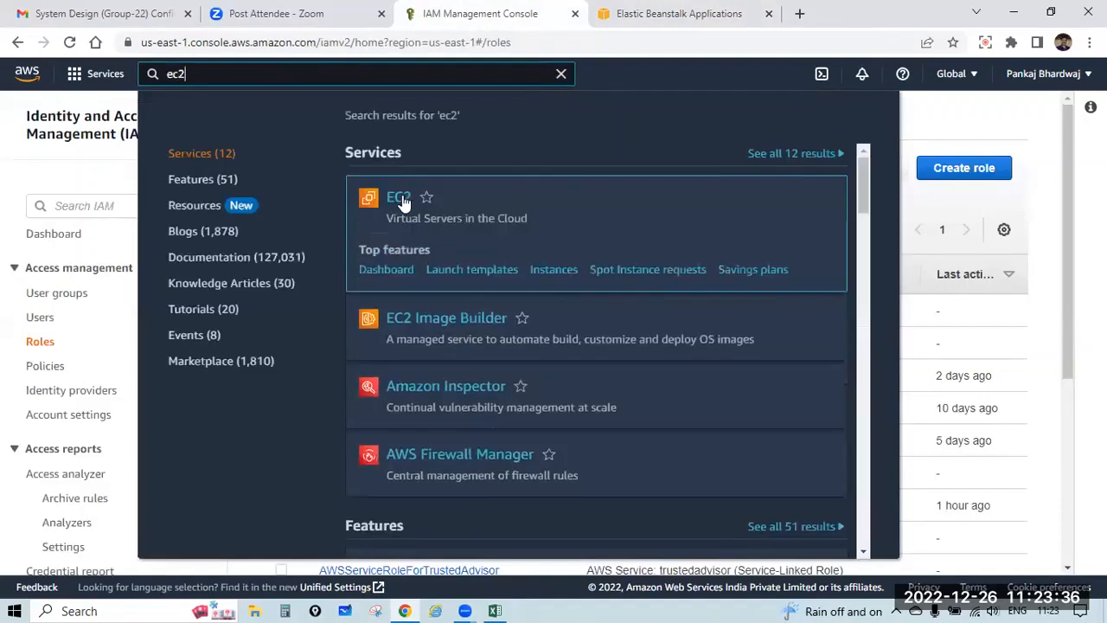
left_click(399, 198)
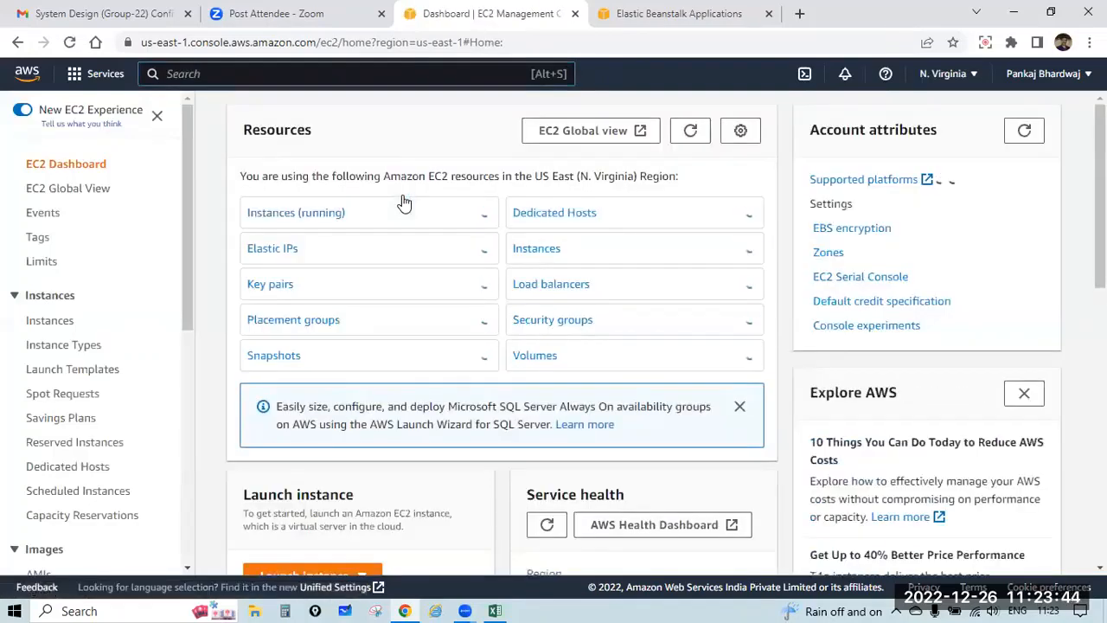
left_click(318, 218)
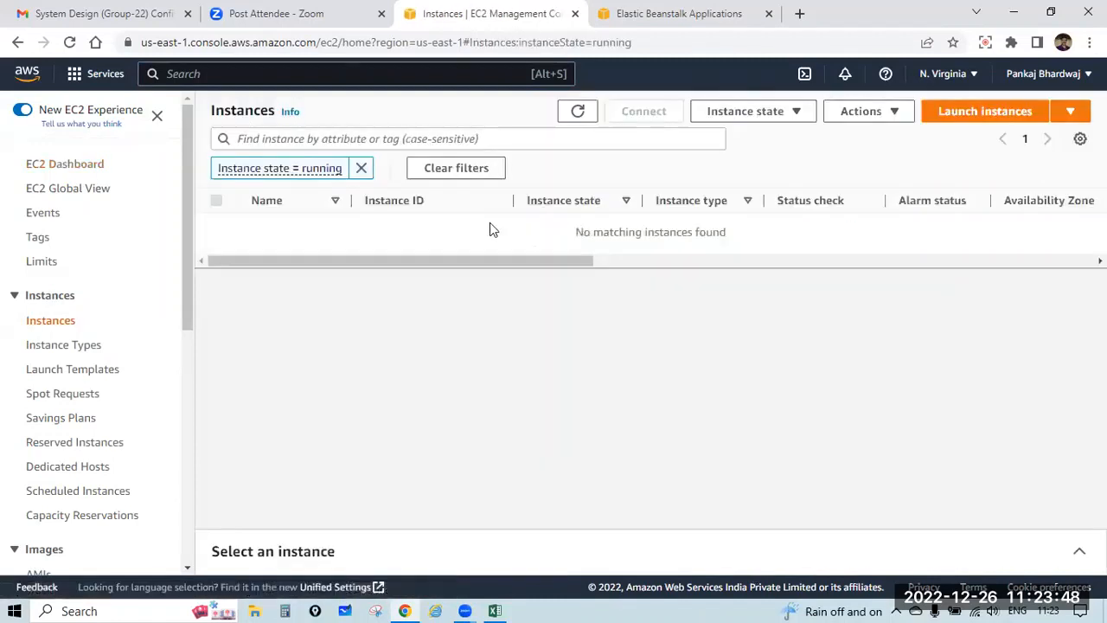
left_click(361, 169)
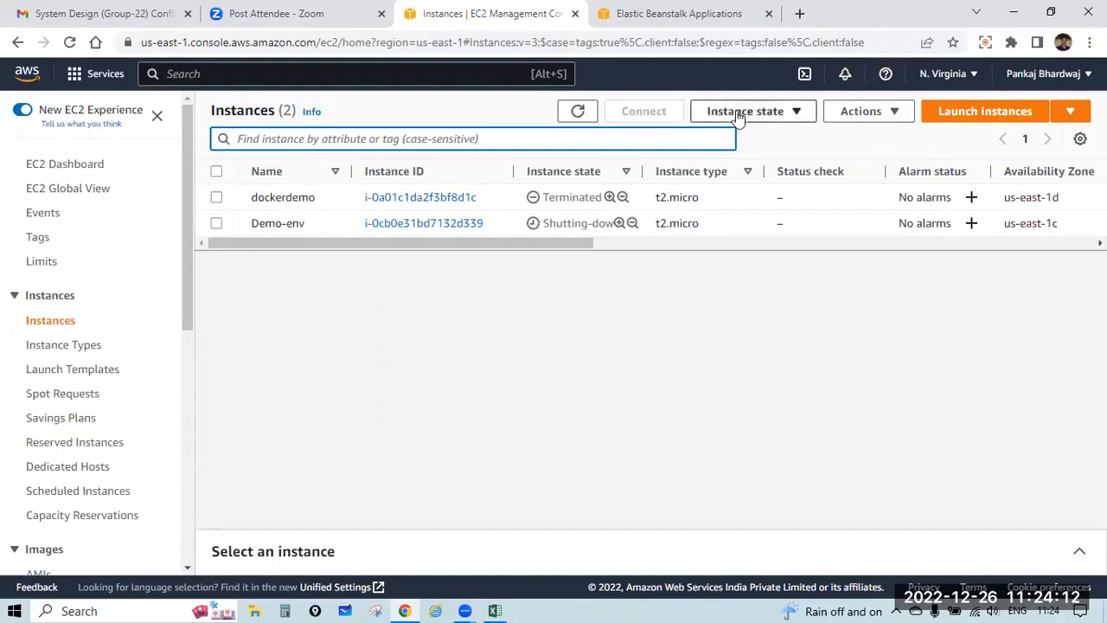
left_click(582, 111)
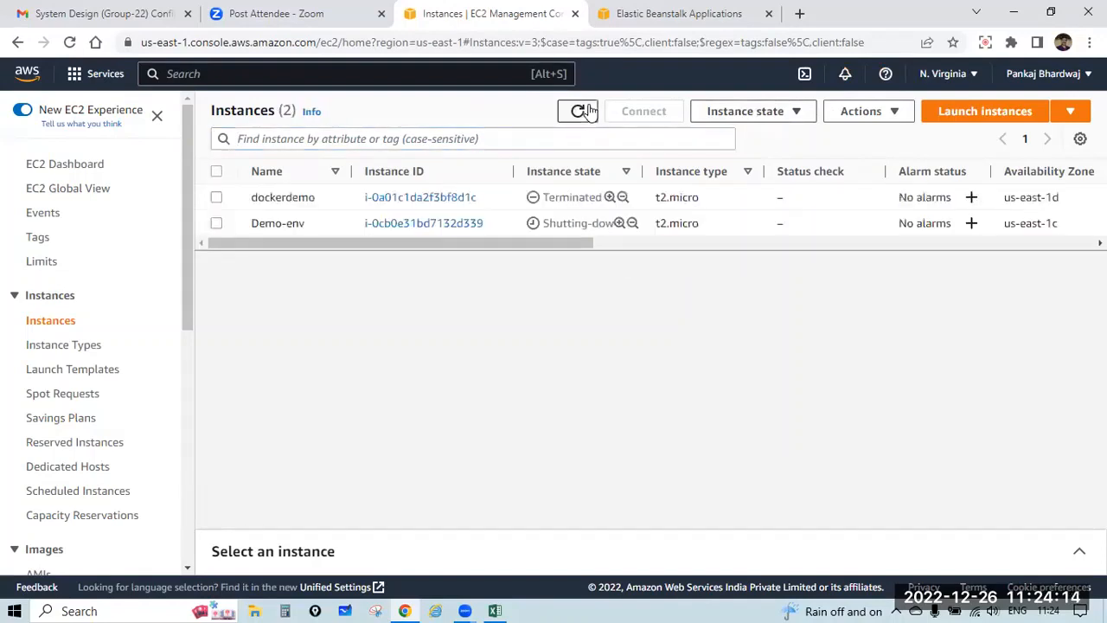
- Return to Elastic Beanstalk and check Demo-env's termination through the environments list, its available actions, the change history and its dashboard
left_click(679, 13)
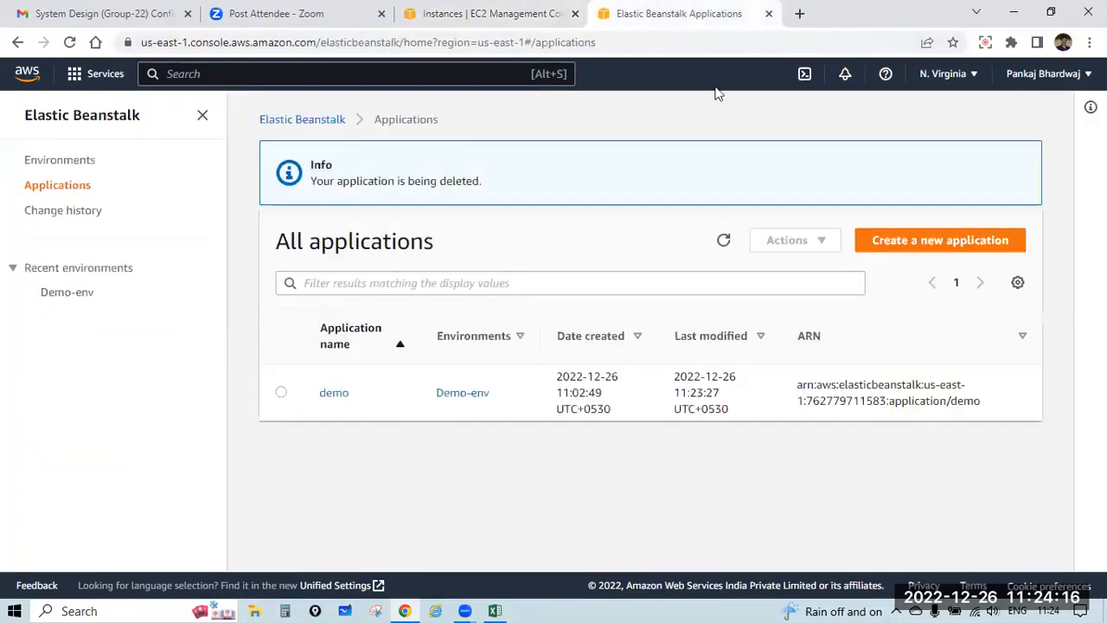
left_click(66, 164)
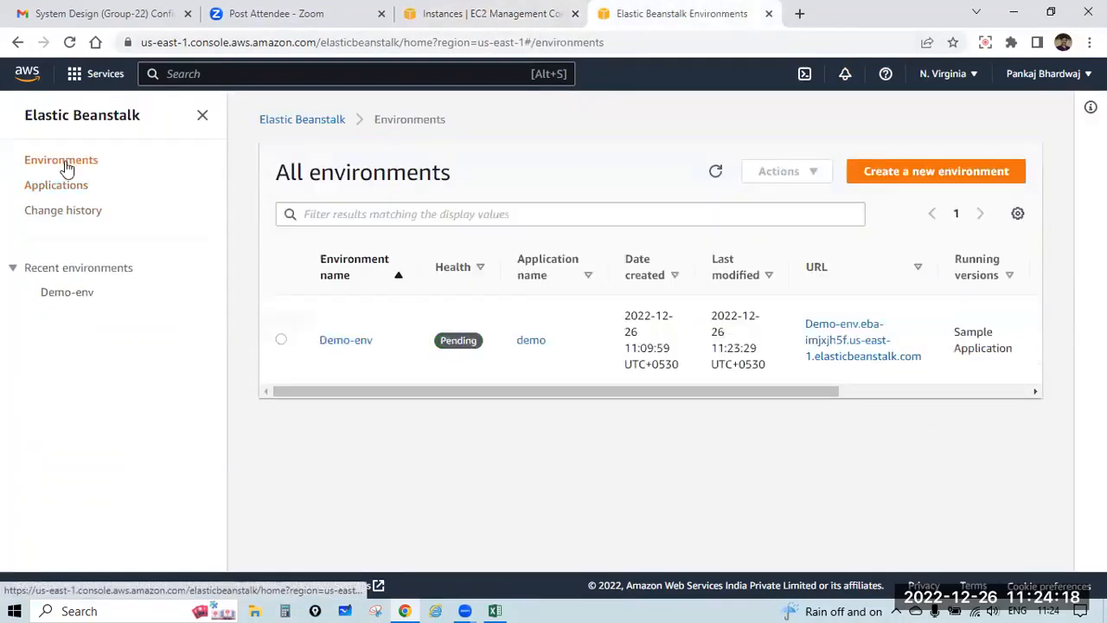
left_click(282, 342)
left_click(804, 172)
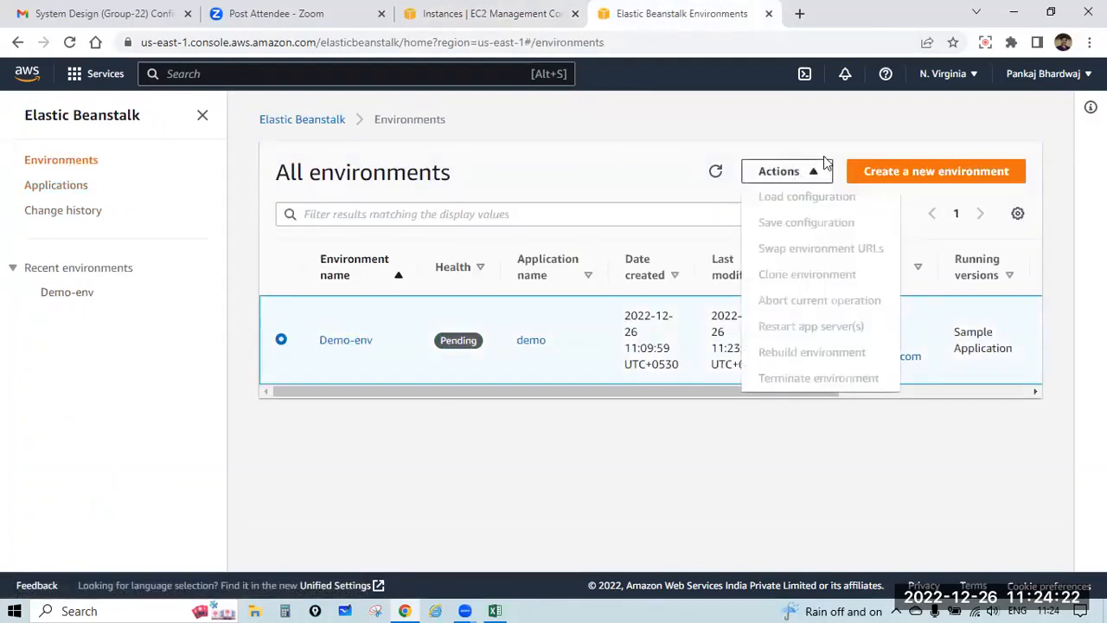
left_click(824, 156)
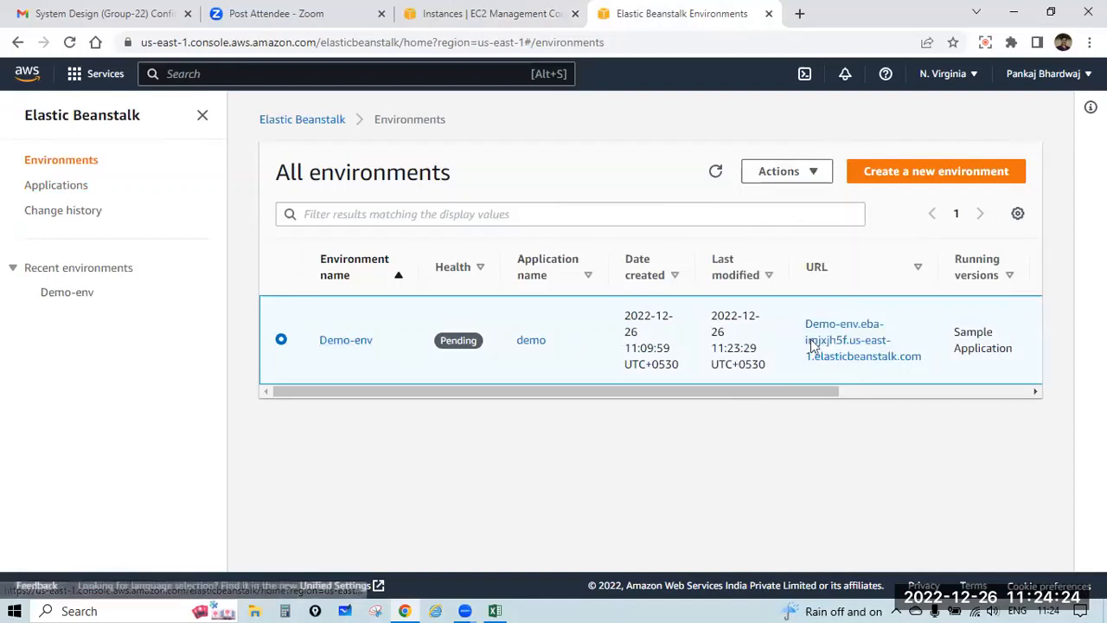
left_click(78, 216)
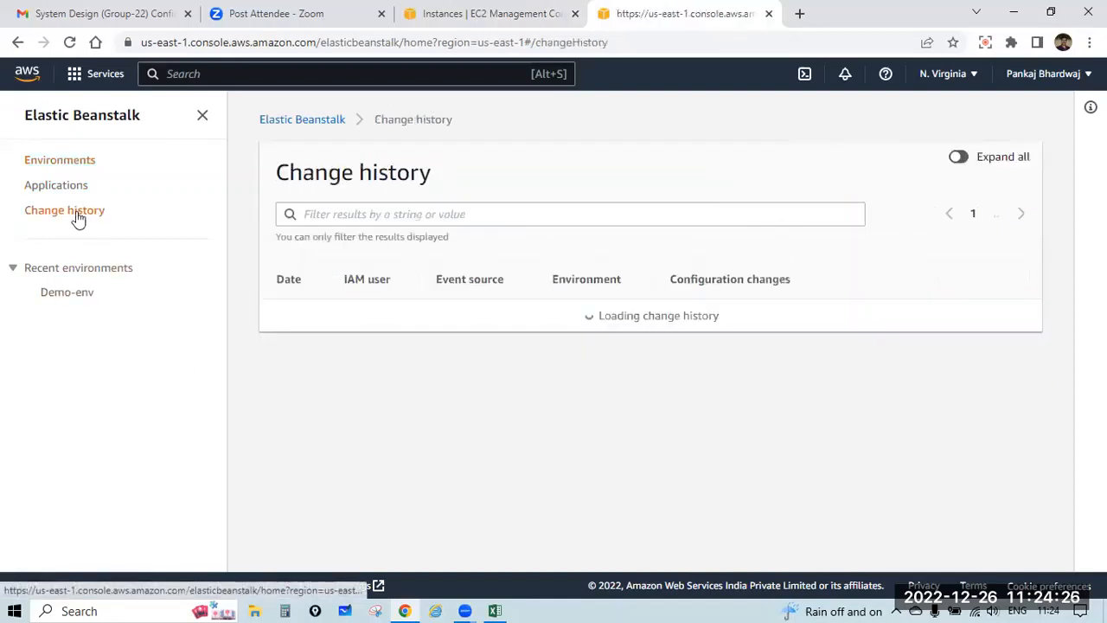
left_click(68, 294)
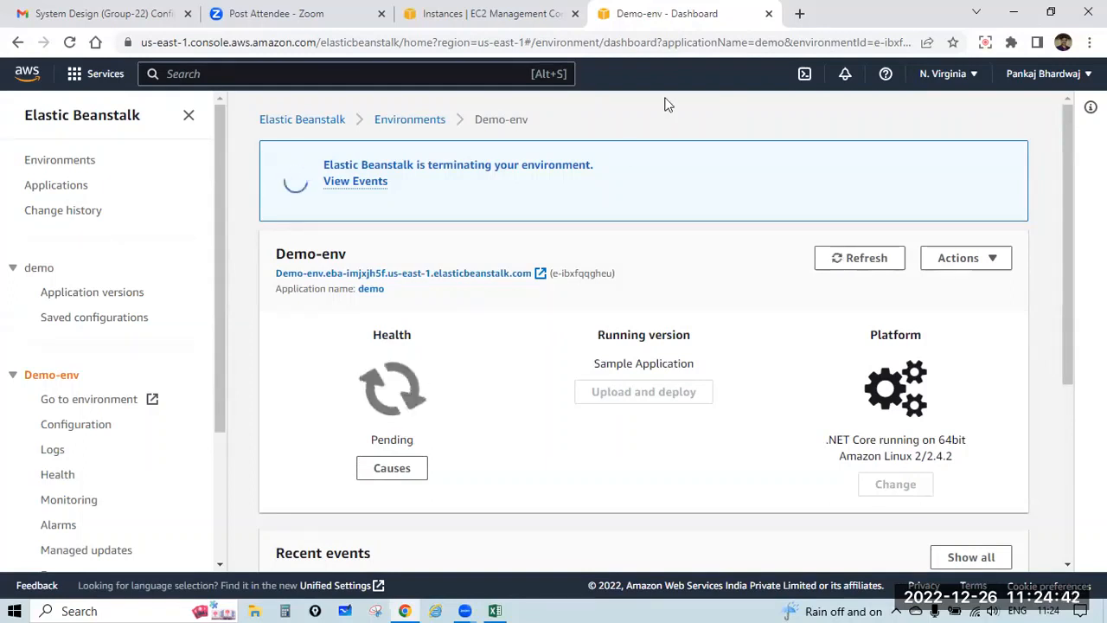
- Sign out of the AWS account, close both remaining AWS tabs and minimize the browser to the desktop
left_click(1042, 73)
left_click(1042, 373)
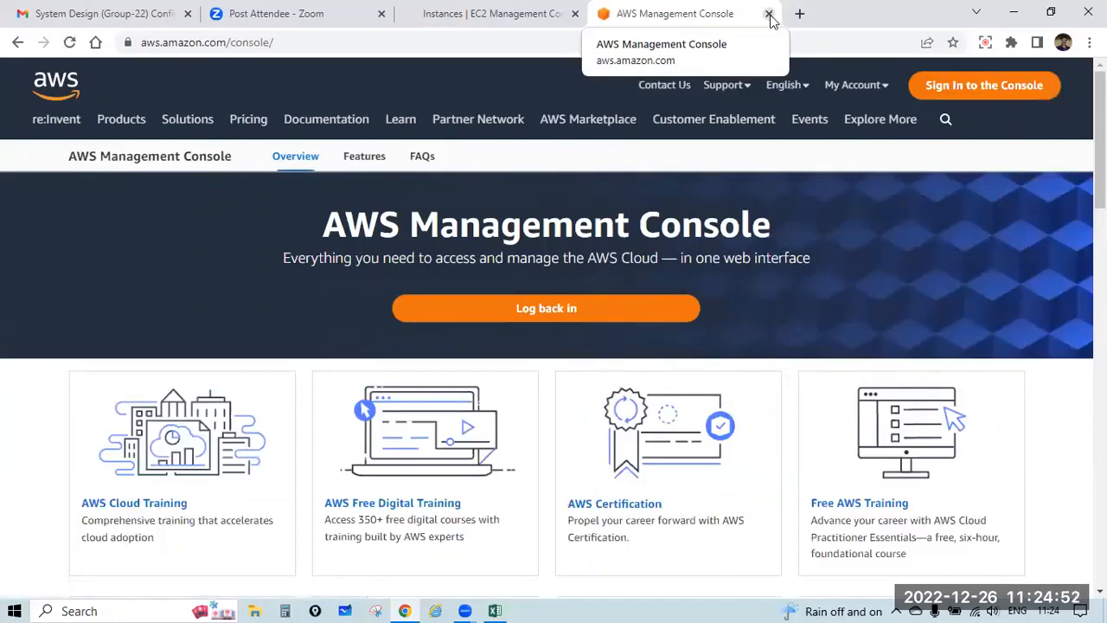
left_click(769, 14)
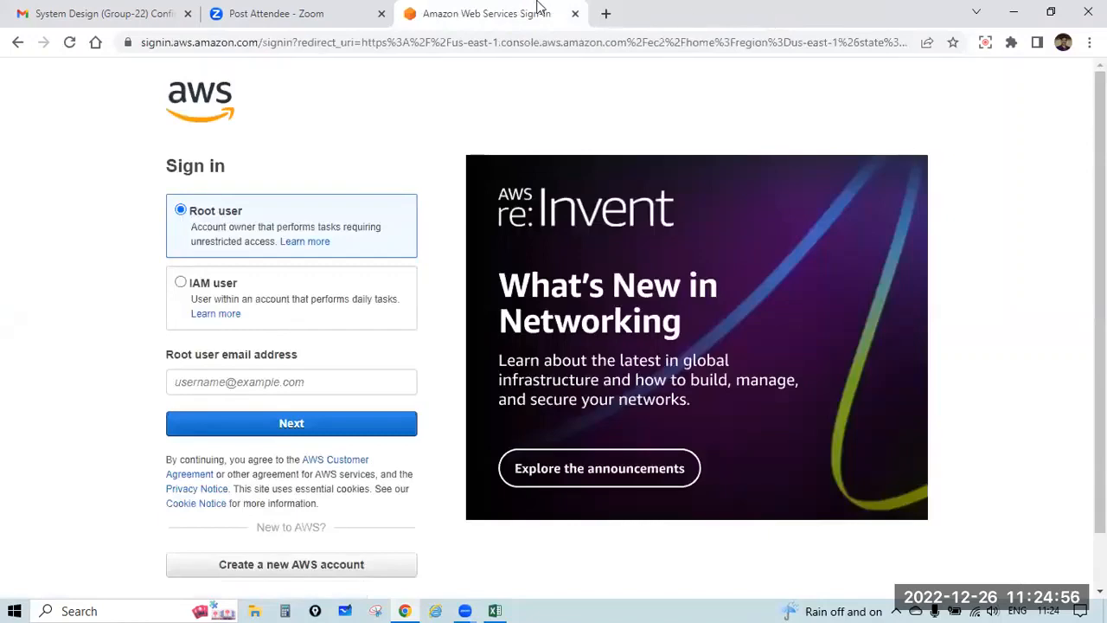
left_click(576, 14)
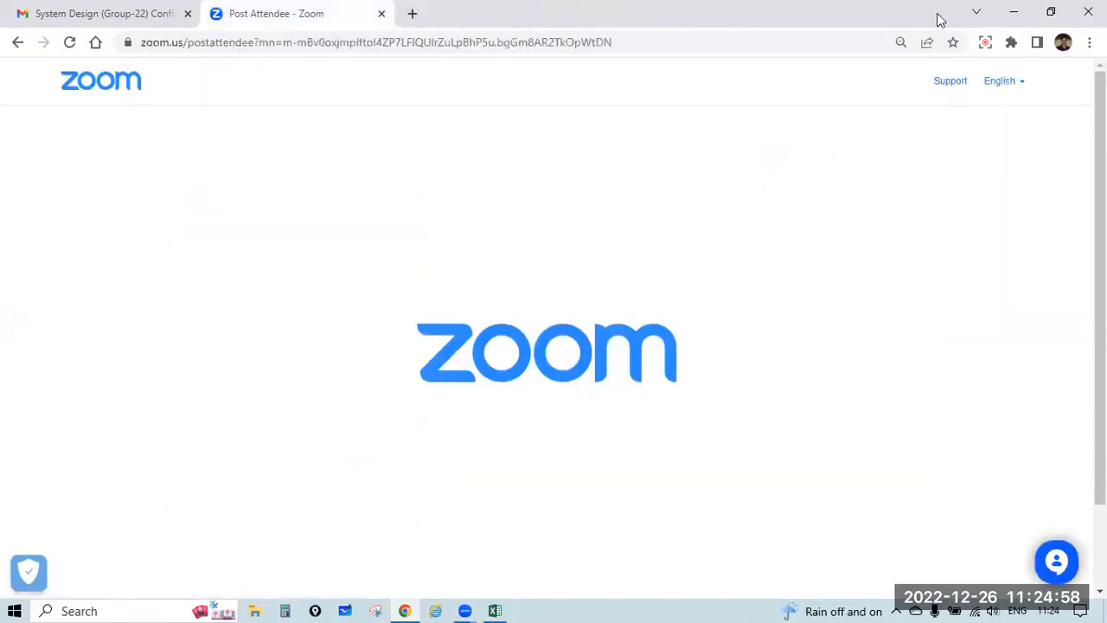
left_click(1012, 13)
right_click(588, 74)
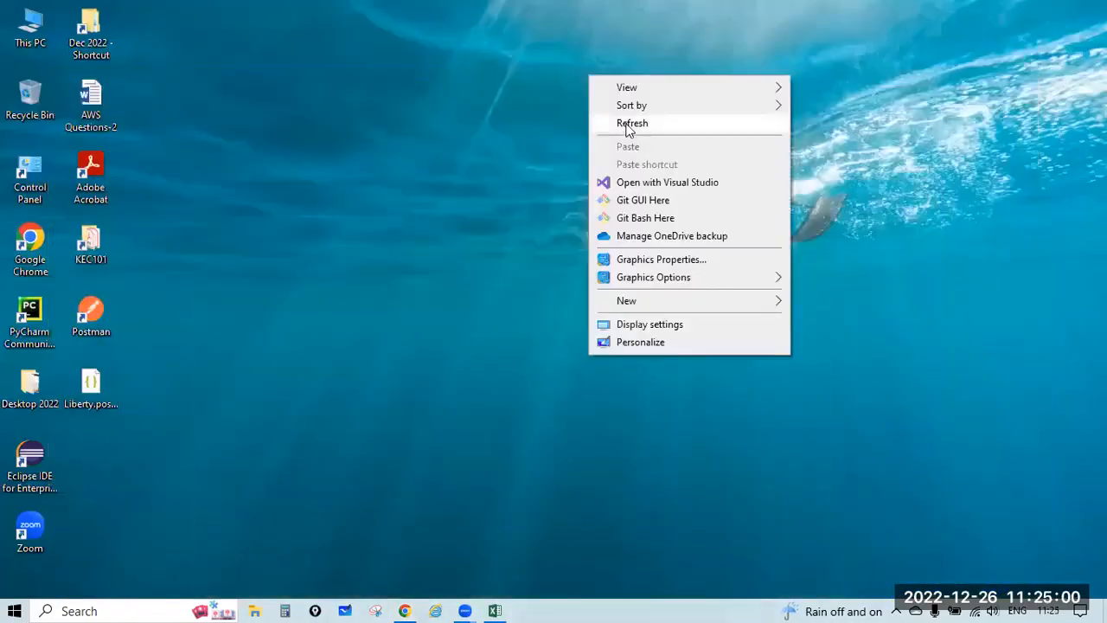